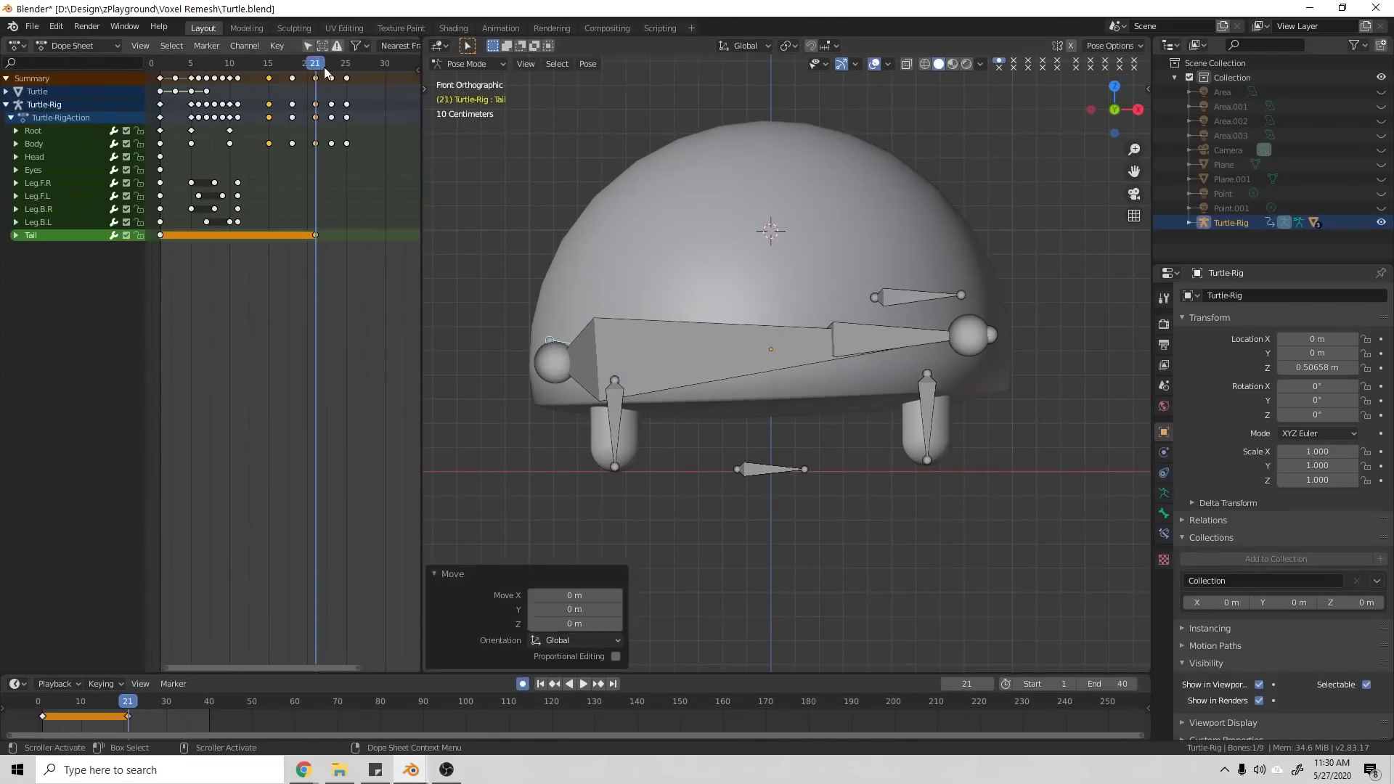
# Step: Play back the turtle and snowman-shaped character animations
pyautogui.press('space')
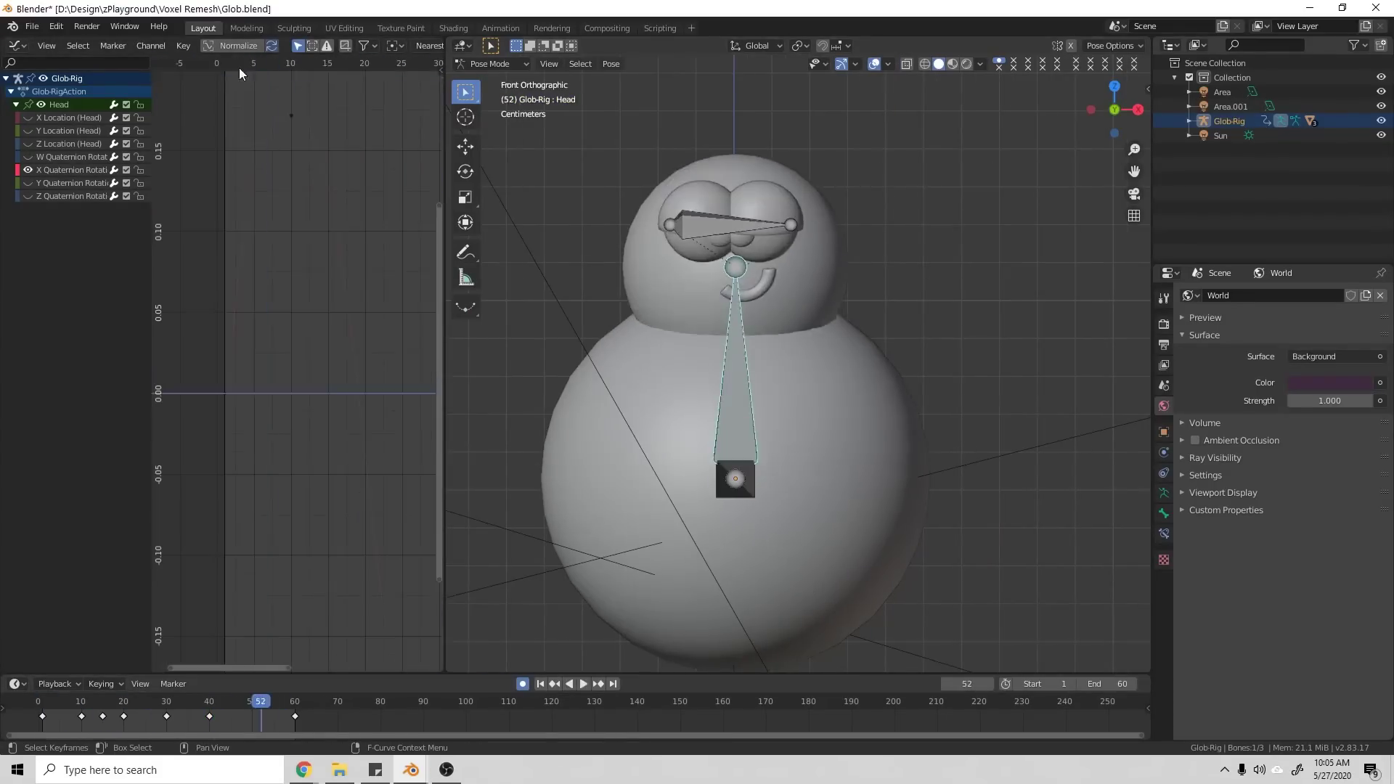
pyautogui.click(585, 685)
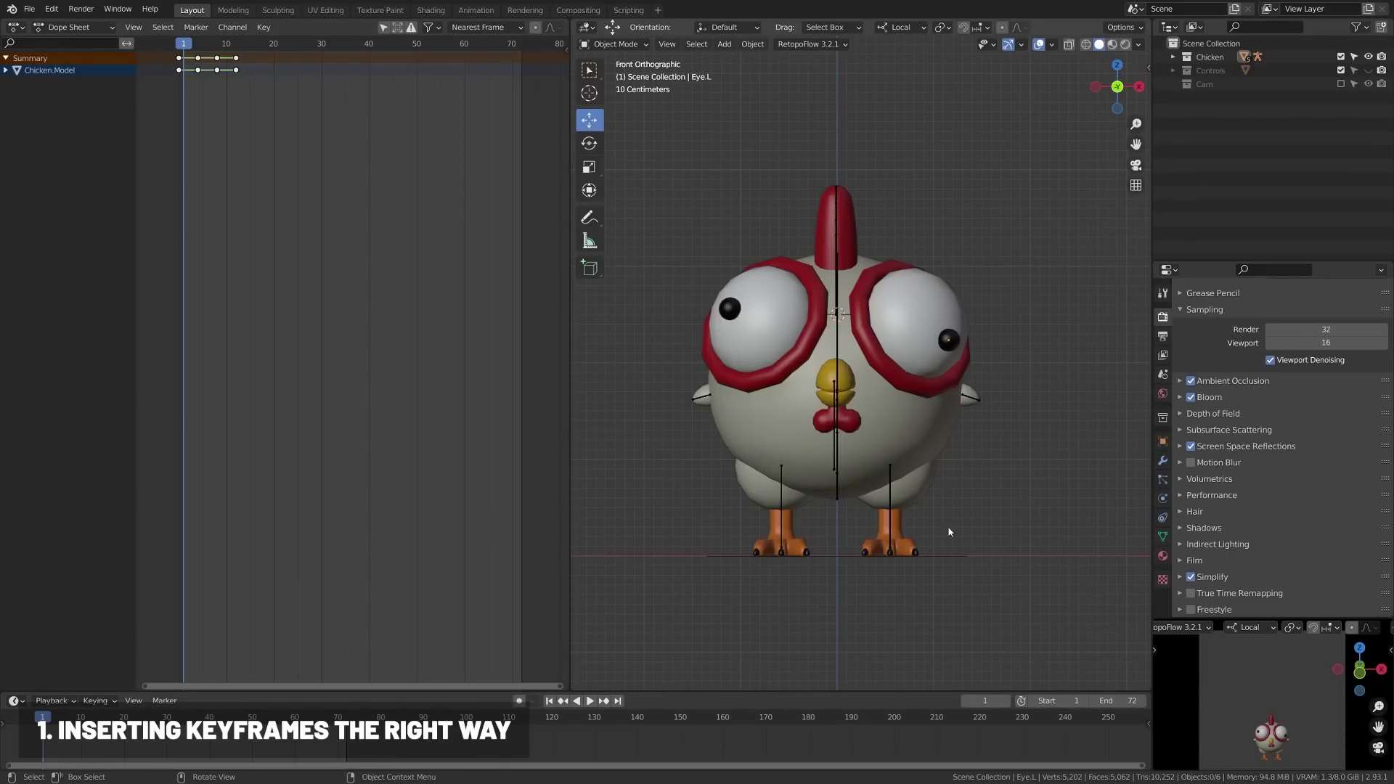
# Step: Select the chicken's armature and switch it to Pose Mode
pyautogui.click(892, 513)
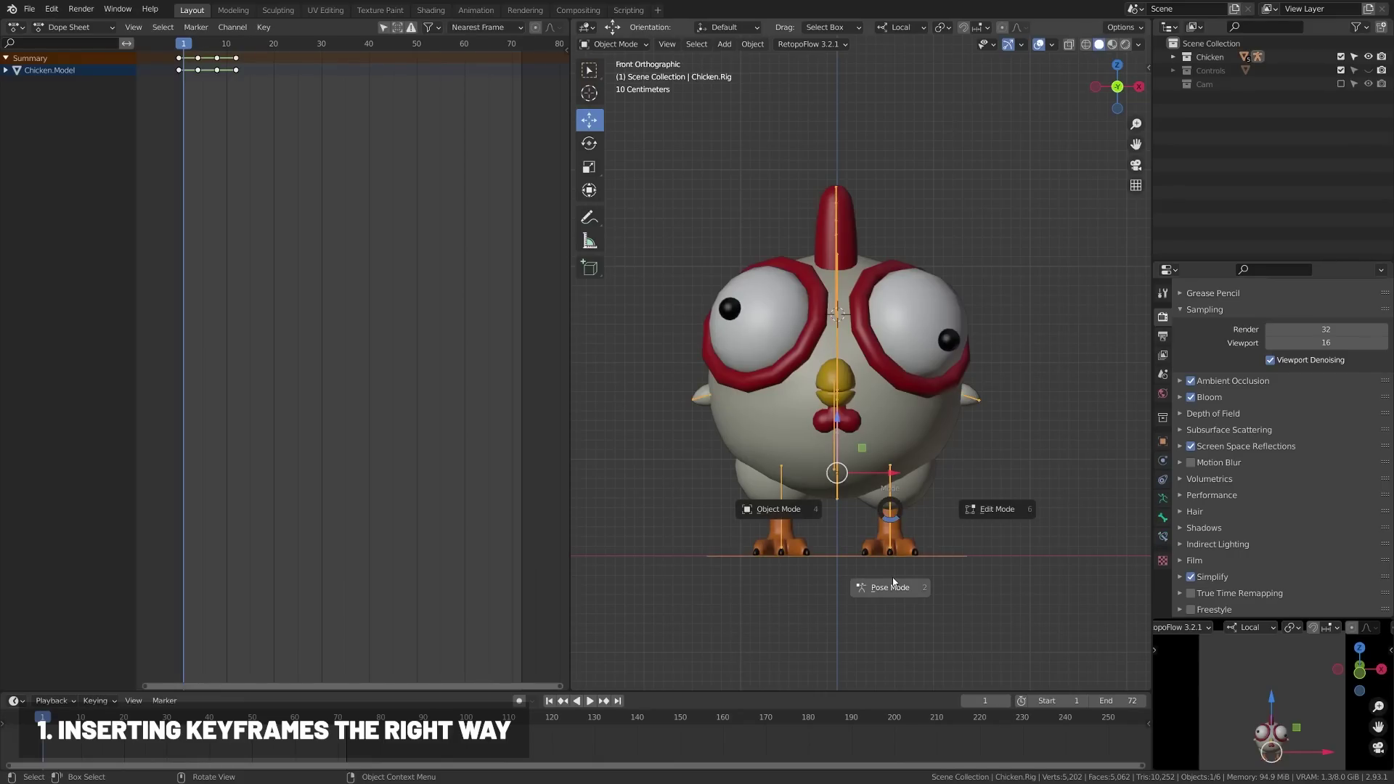
pyautogui.hotkey('ctrl', 'Tab')
pyautogui.click(892, 513)
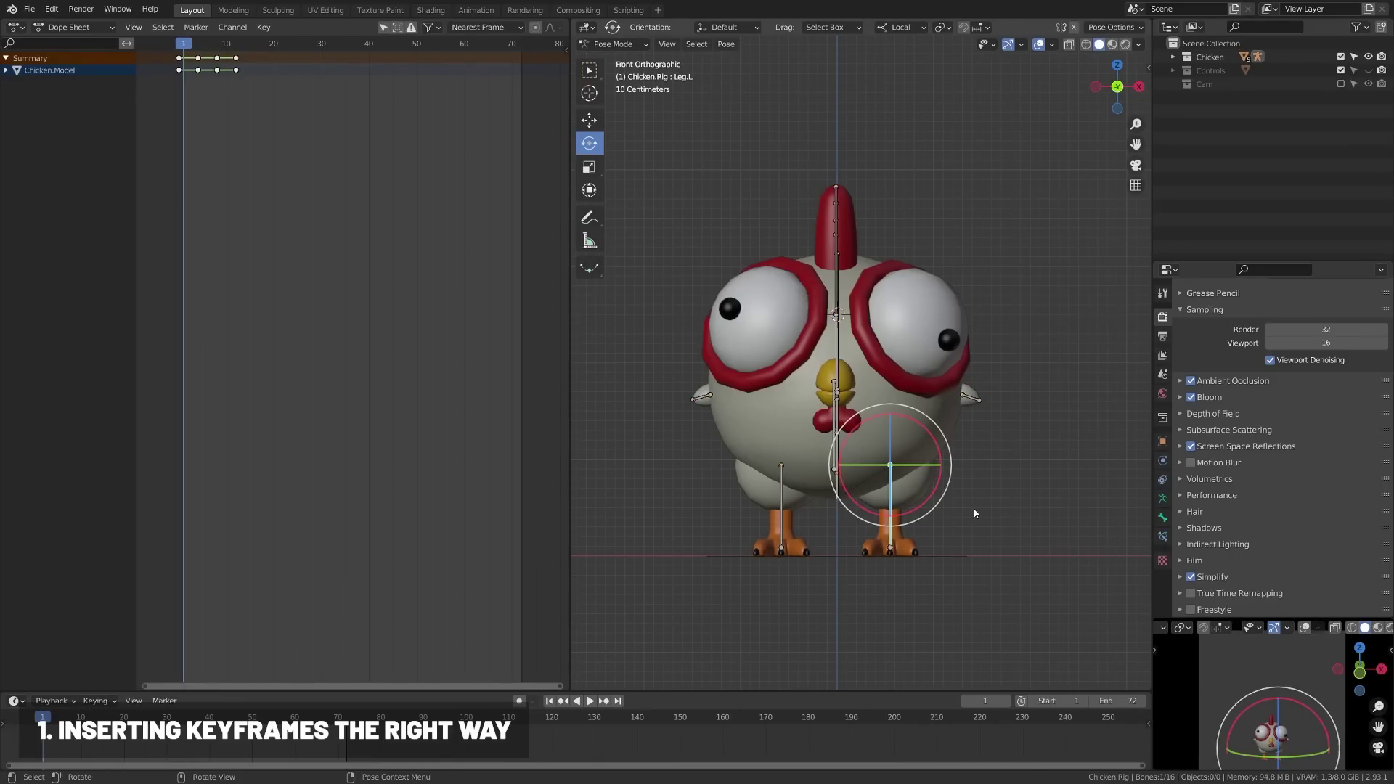
pyautogui.press('n')
pyautogui.press('n')
pyautogui.press('n')
pyautogui.press('n')
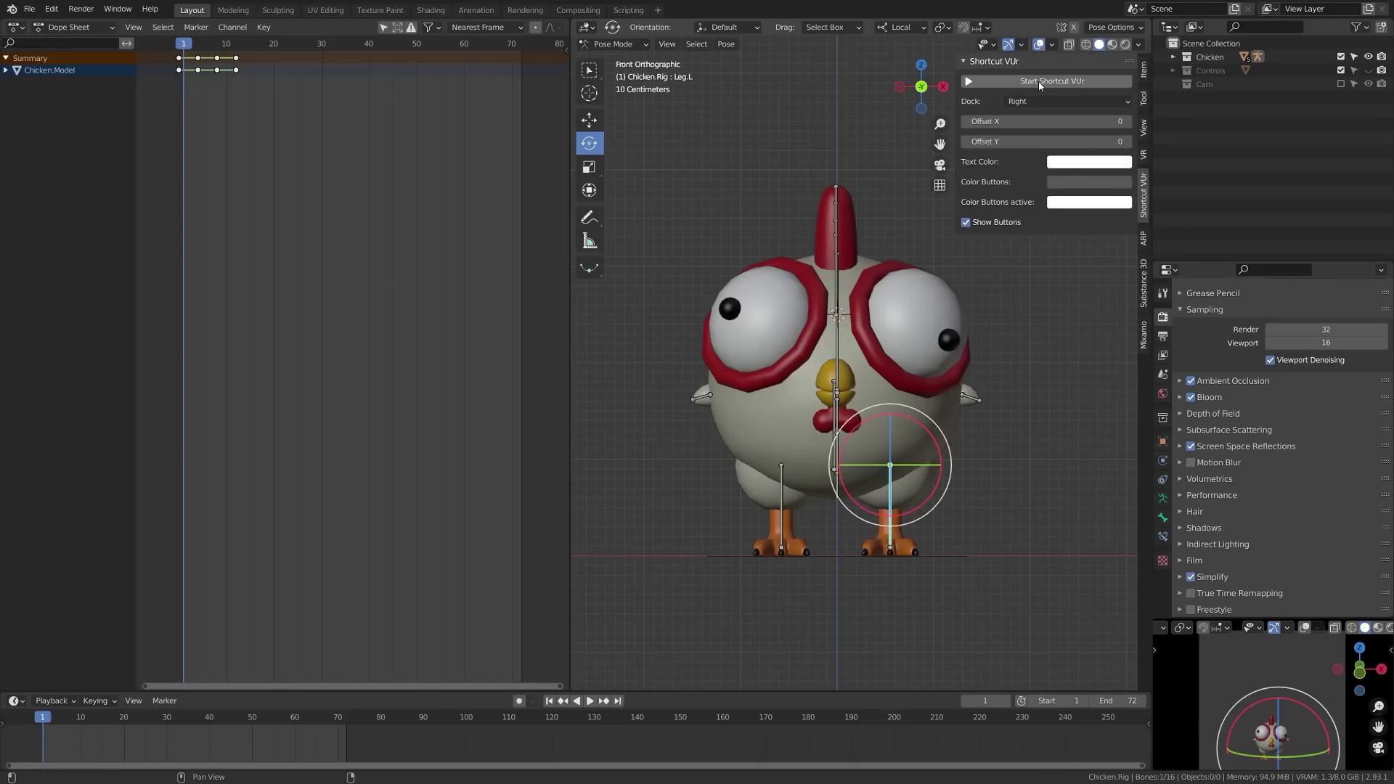
# Step: Enable Auto Keying and key the starting pose of the chicken's Leg.L bone at frame 1 with a rotation
pyautogui.click(518, 701)
pyautogui.press('r')
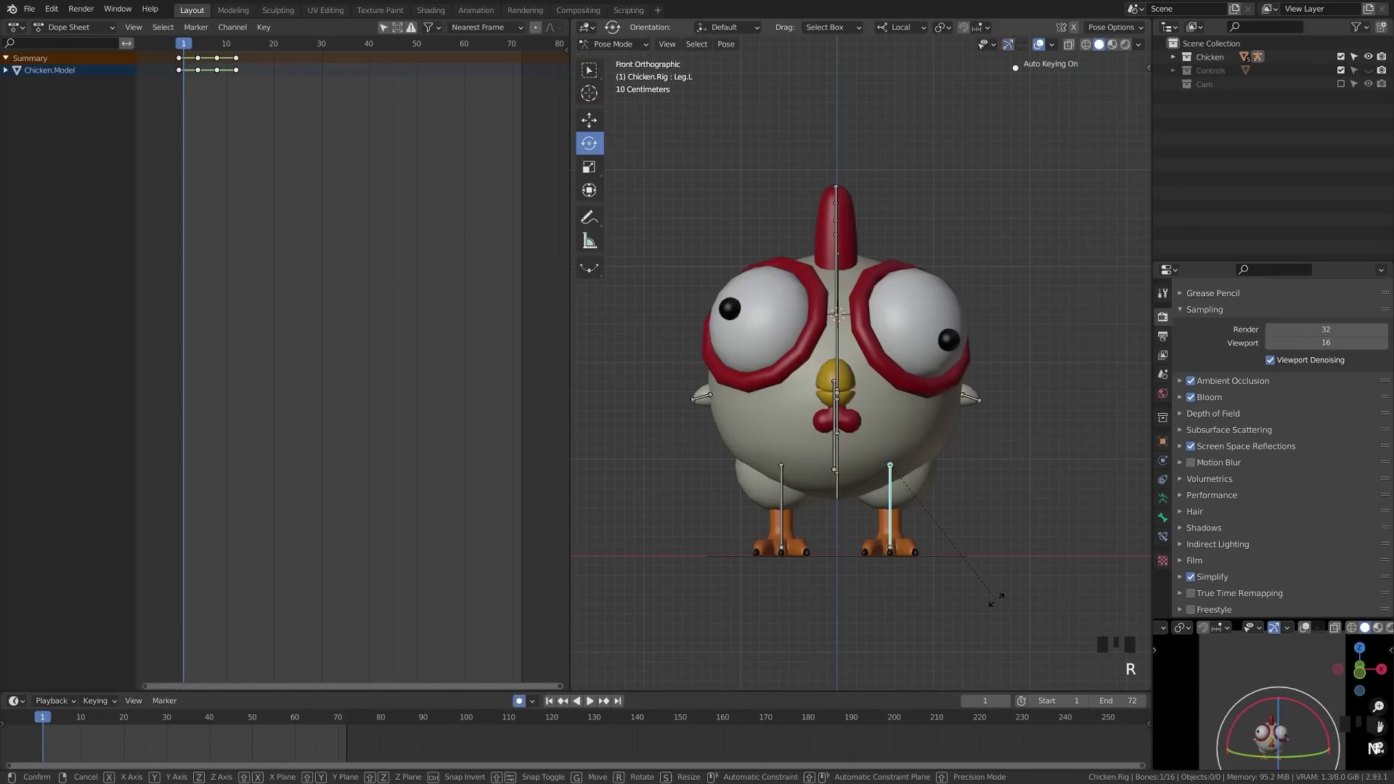
pyautogui.click(989, 603)
# Step: Rotate the Leg.L bone outward by about -52.2° at frame 11
pyautogui.moveTo(76, 729); pyautogui.dragTo(87, 730)
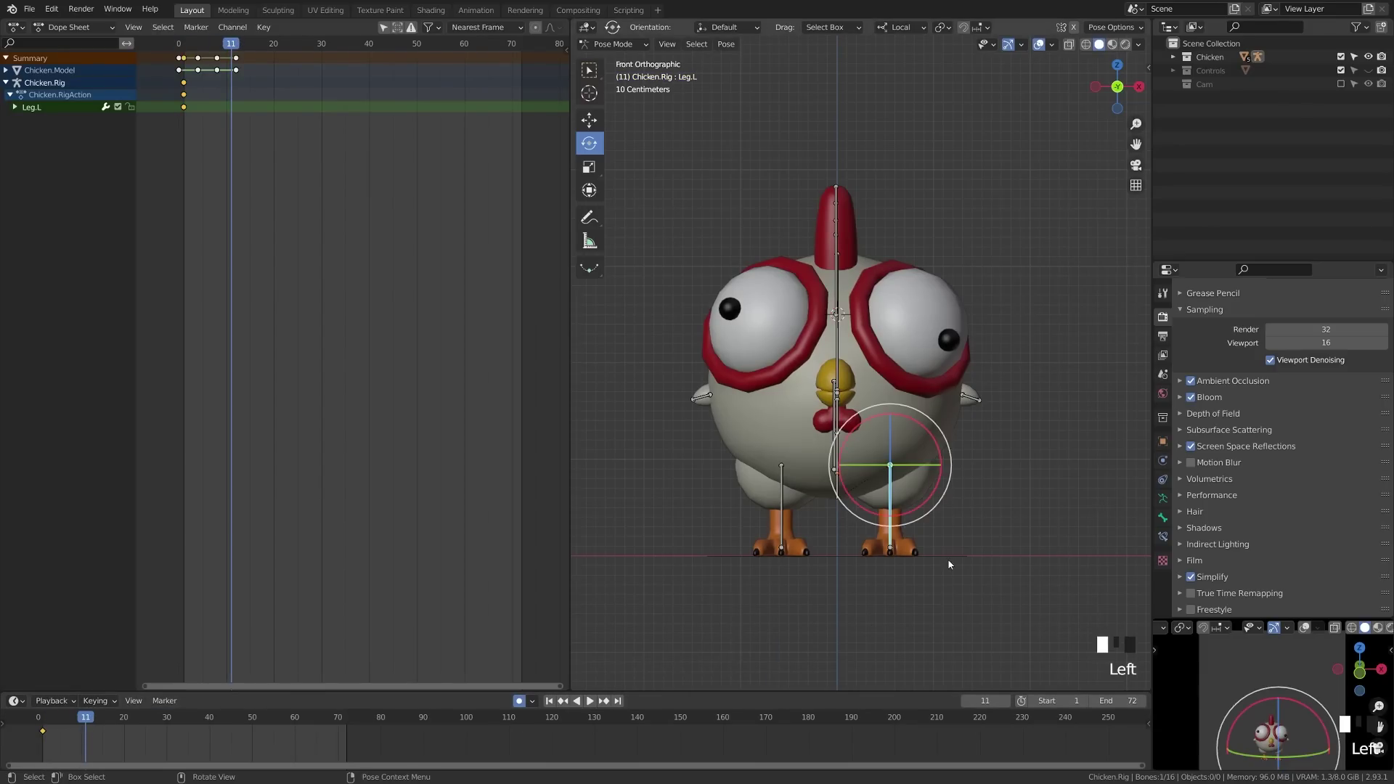
pyautogui.press('r')
pyautogui.click(949, 508)
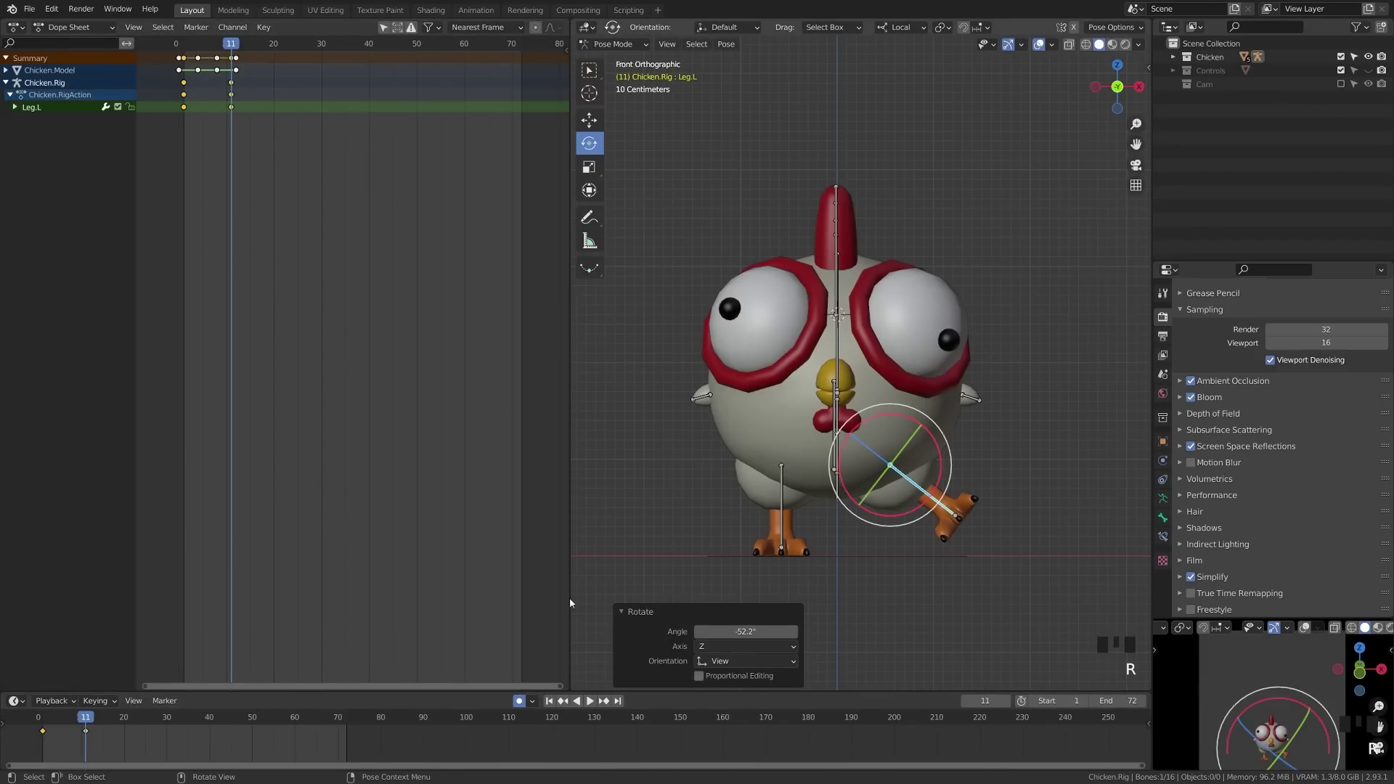
# Step: Play back the automatically keyed leg movement
pyautogui.click(590, 702)
pyautogui.click(592, 702)
pyautogui.click(593, 703)
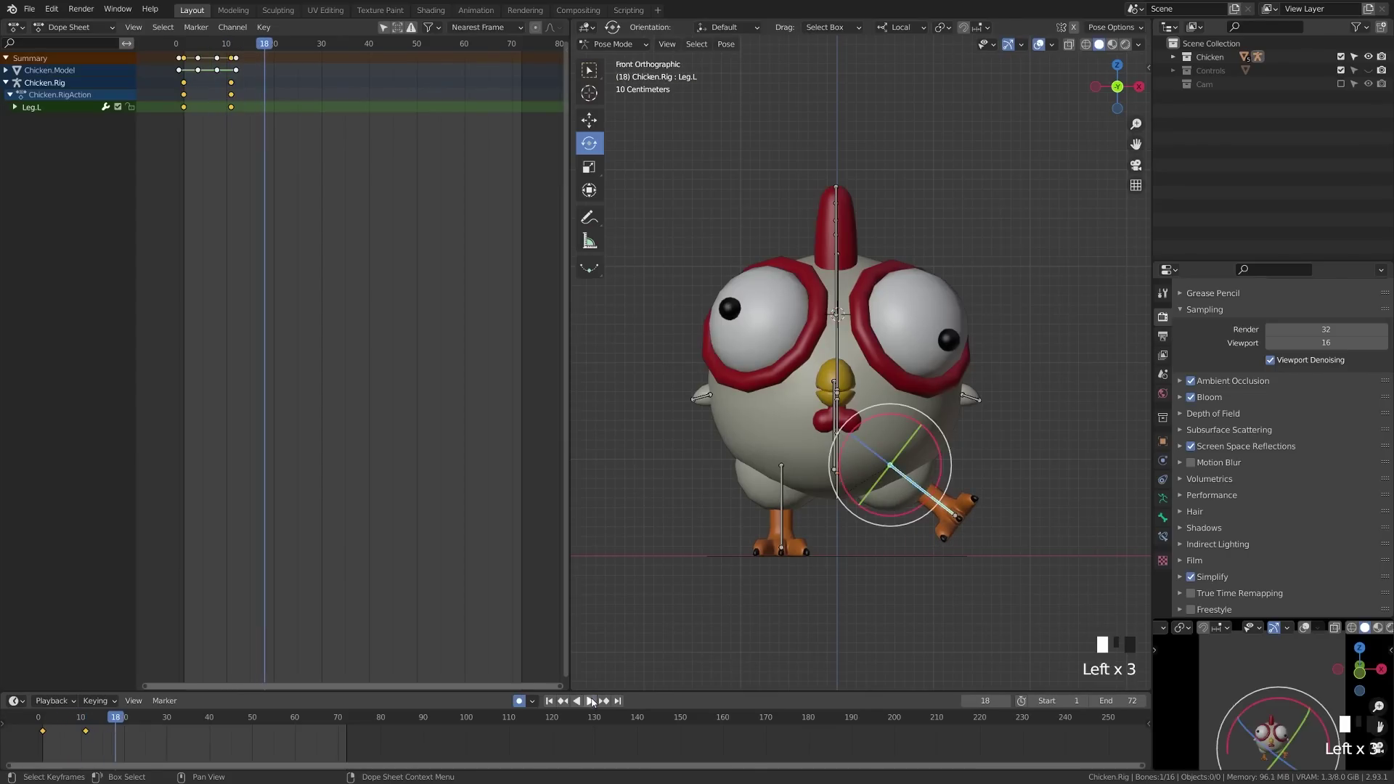
# Step: Expand the Leg.L channels in the Dope Sheet, and list the same channels in the Graph Editor in its place
pyautogui.click(15, 107)
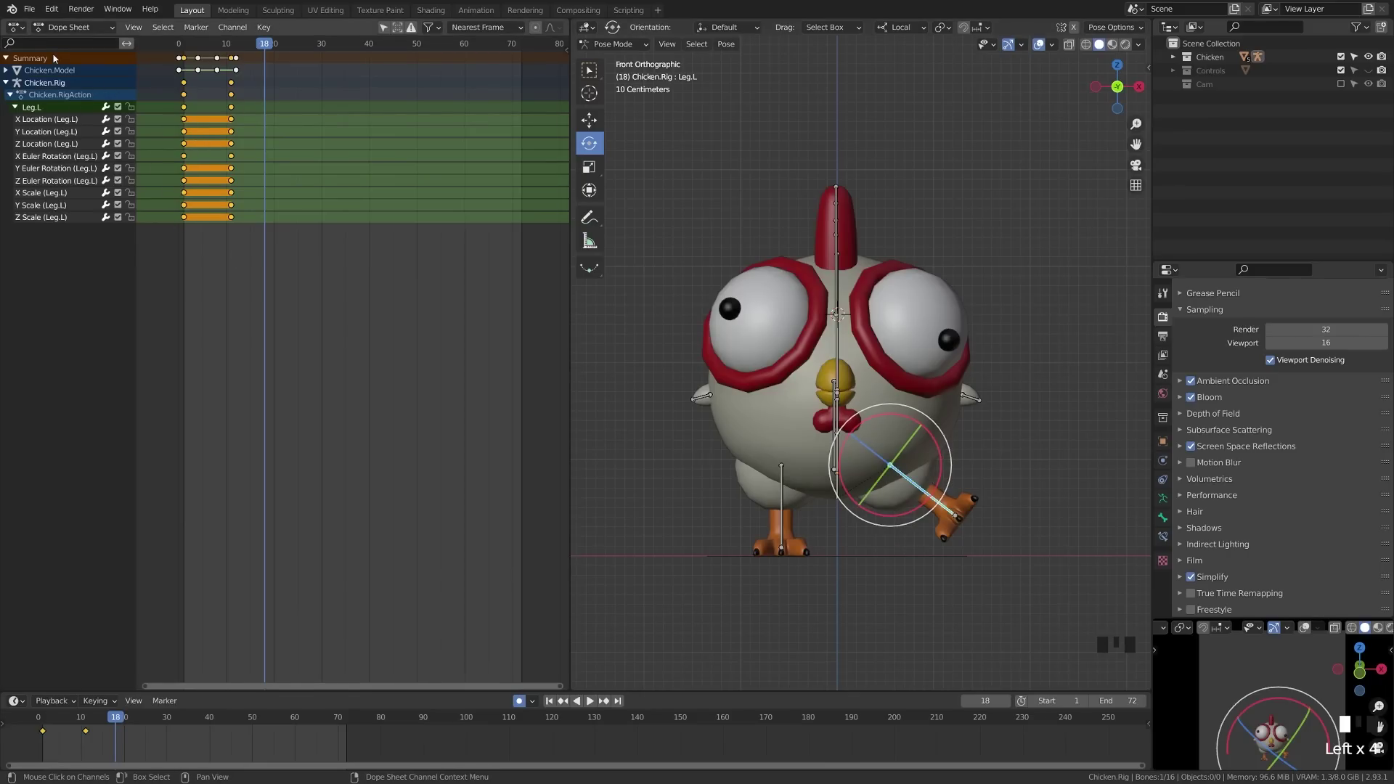
pyautogui.click(16, 27)
pyautogui.click(183, 95)
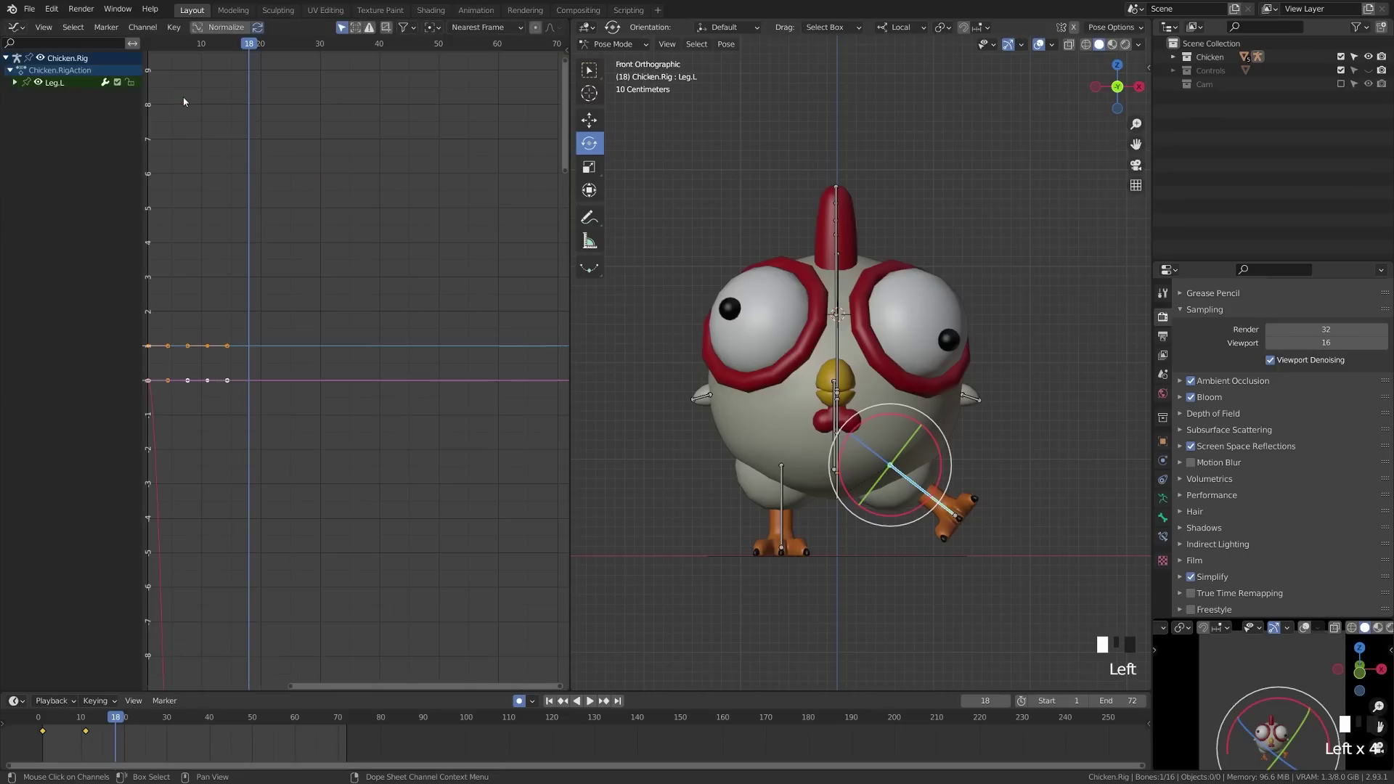
pyautogui.click(15, 82)
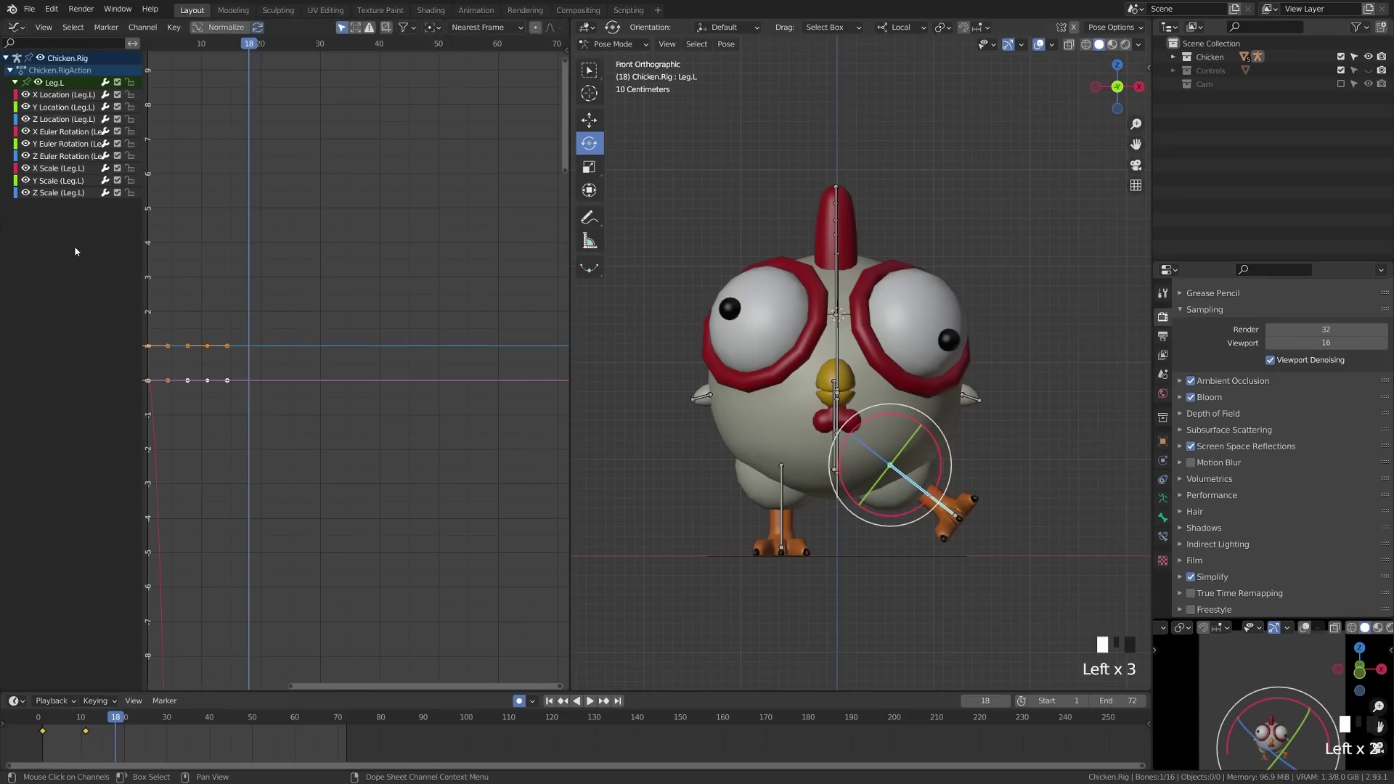
# Step: Hide the location and scale curves of Leg.L and frame its Euler rotation curves in the Graph Editor
pyautogui.click(51, 218)
pyautogui.moveTo(25, 168); pyautogui.dragTo(25, 192)
pyautogui.moveTo(25, 120); pyautogui.dragTo(25, 95)
pyautogui.press('a')
pyautogui.press('a')
pyautogui.press('a')
pyautogui.press('KP_Decimal')
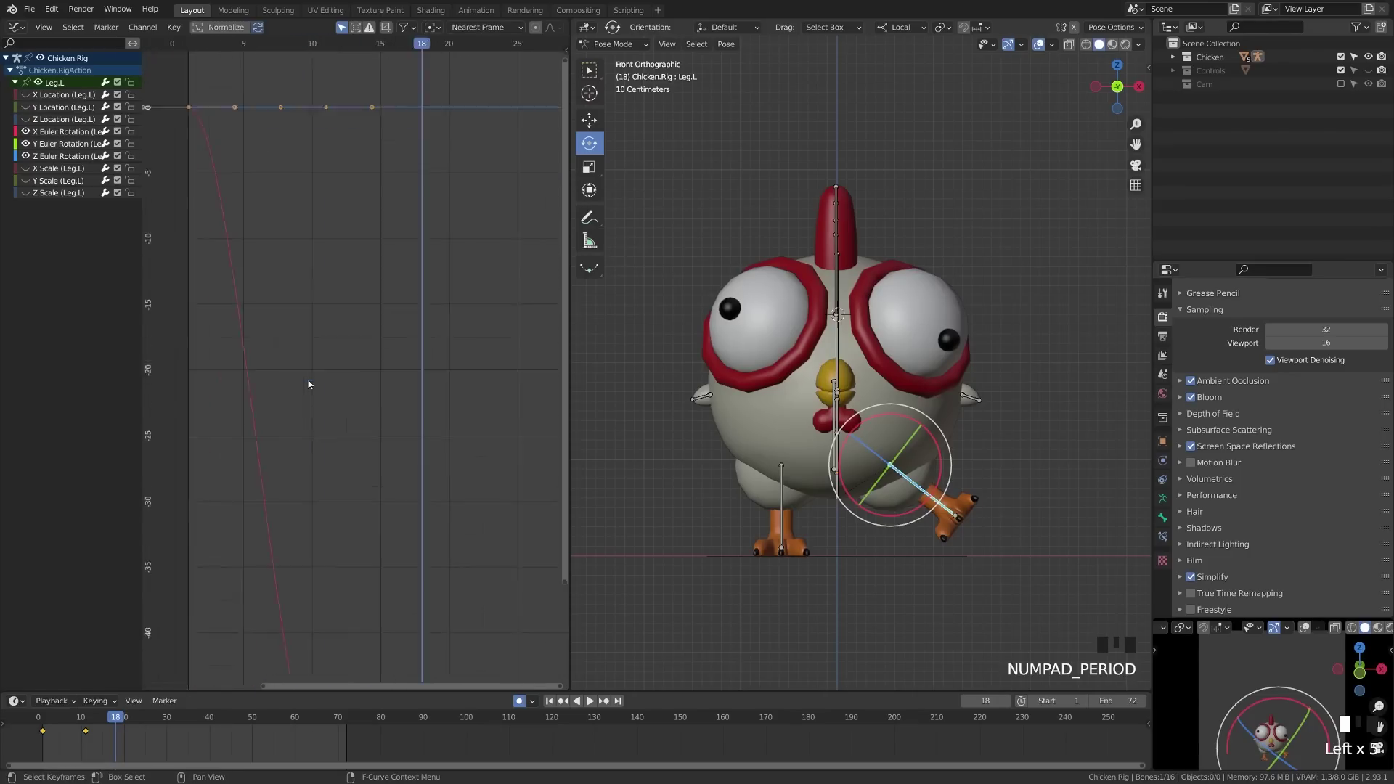
pyautogui.scroll(-2, 308, 379)
pyautogui.keyDown('shift'); pyautogui.moveTo(391, 364); pyautogui.dragTo(378, 369, button='middle'); pyautogui.keyUp('shift')
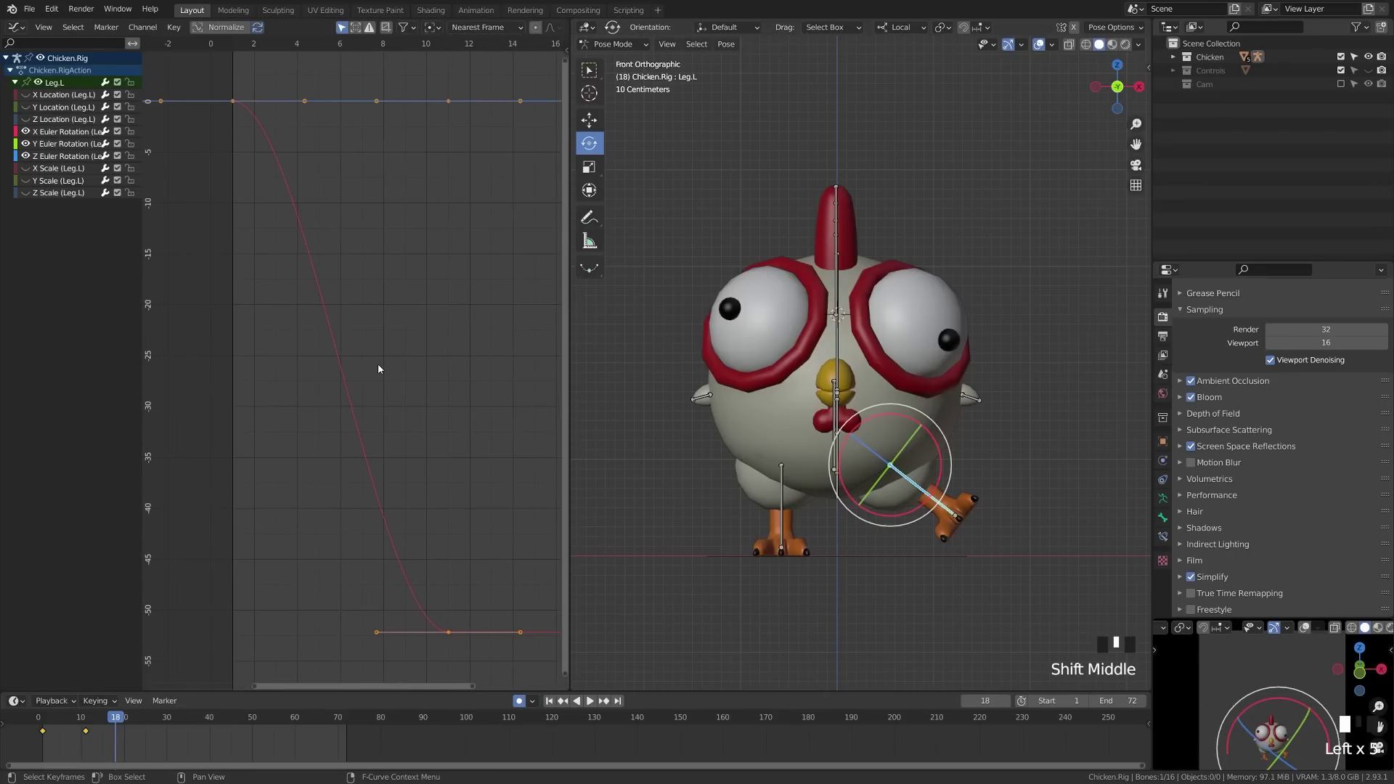
# Step: Delete all of the leg's keyframes and return to frame 1 with Auto Keying off
pyautogui.press('a')
pyautogui.press('a')
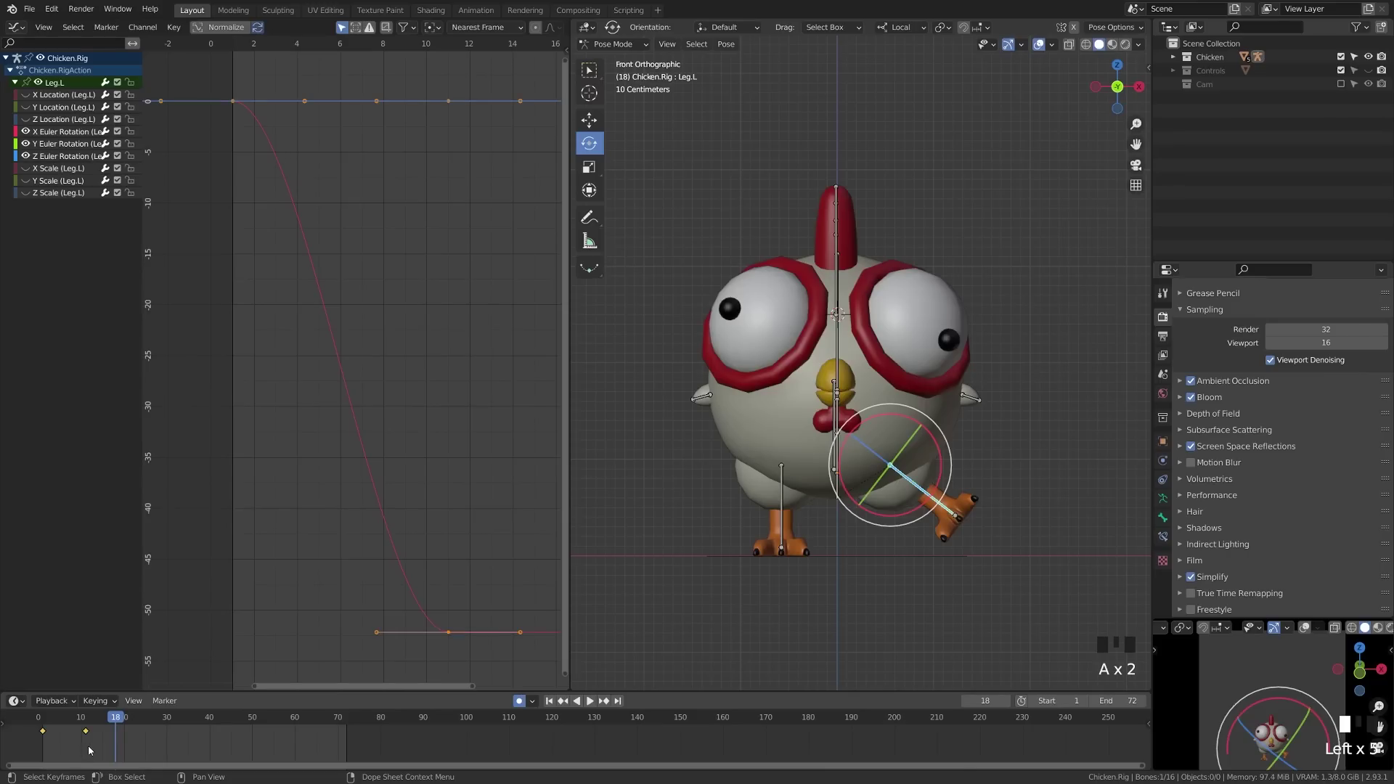
pyautogui.press('x')
pyautogui.click(92, 741)
pyautogui.click(550, 701)
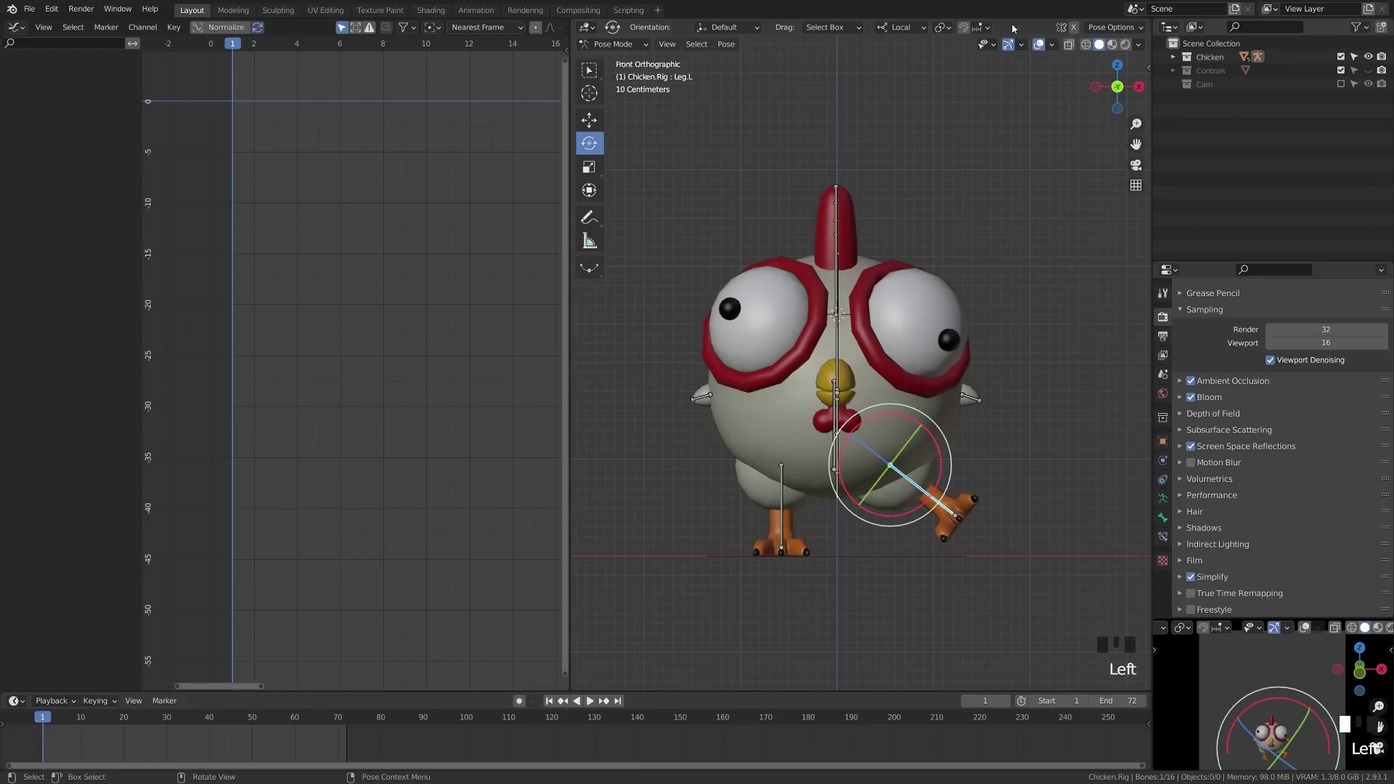
# Step: Display the Leg.L bone's location, rotation and scale values in the 3D viewport
pyautogui.press('n')
pyautogui.click(1146, 70)
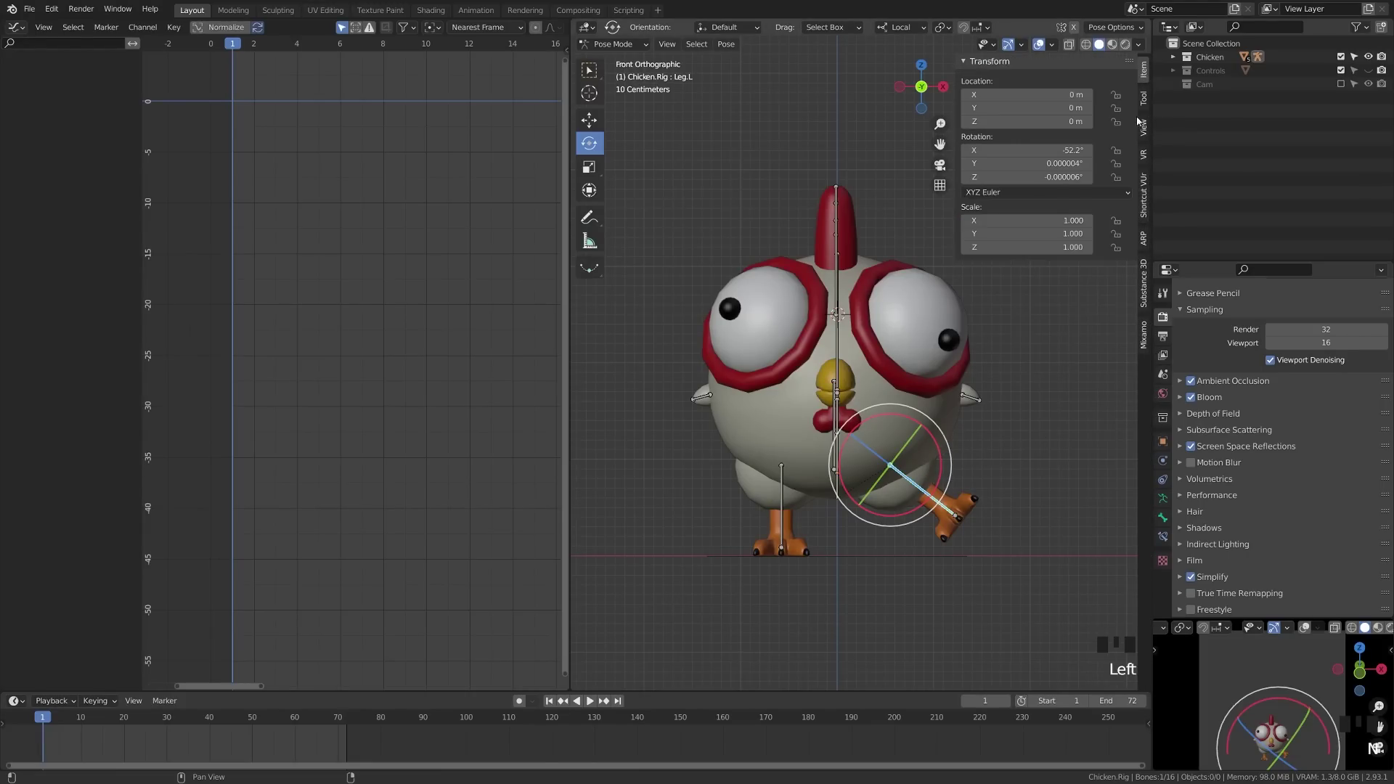
pyautogui.rightClick(1054, 150)
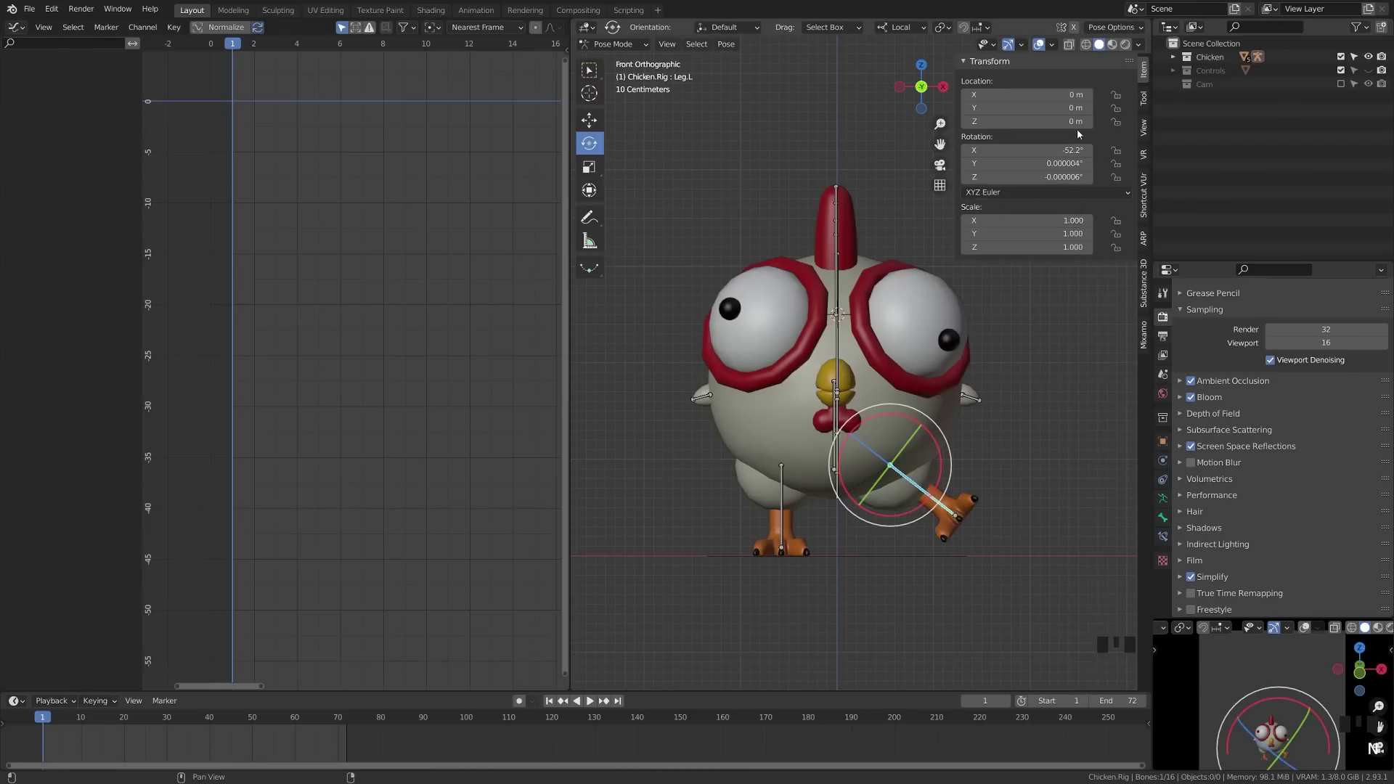
# Step: Try keyframing all three rotation axes of Leg.L at frame 1, and undo it
pyautogui.rightClick(1040, 149)
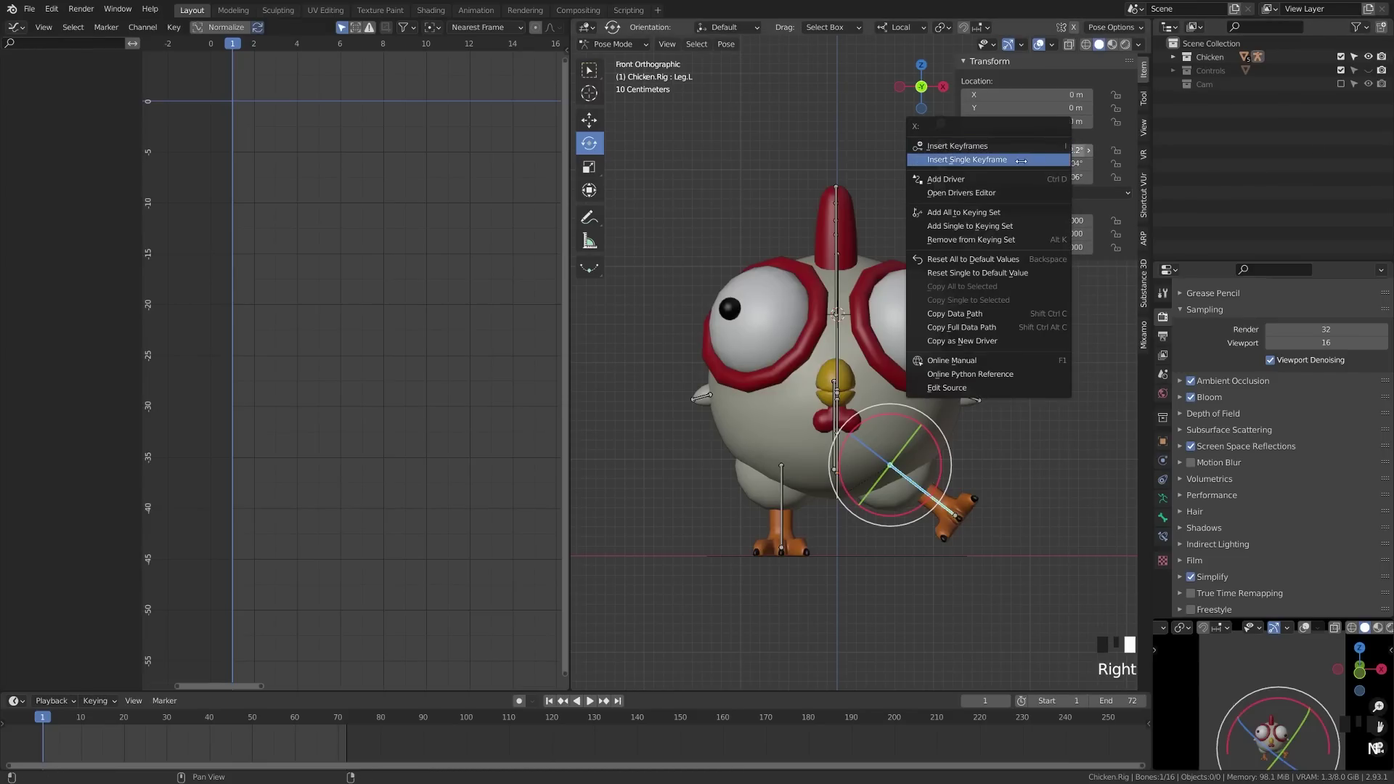
pyautogui.click(1040, 148)
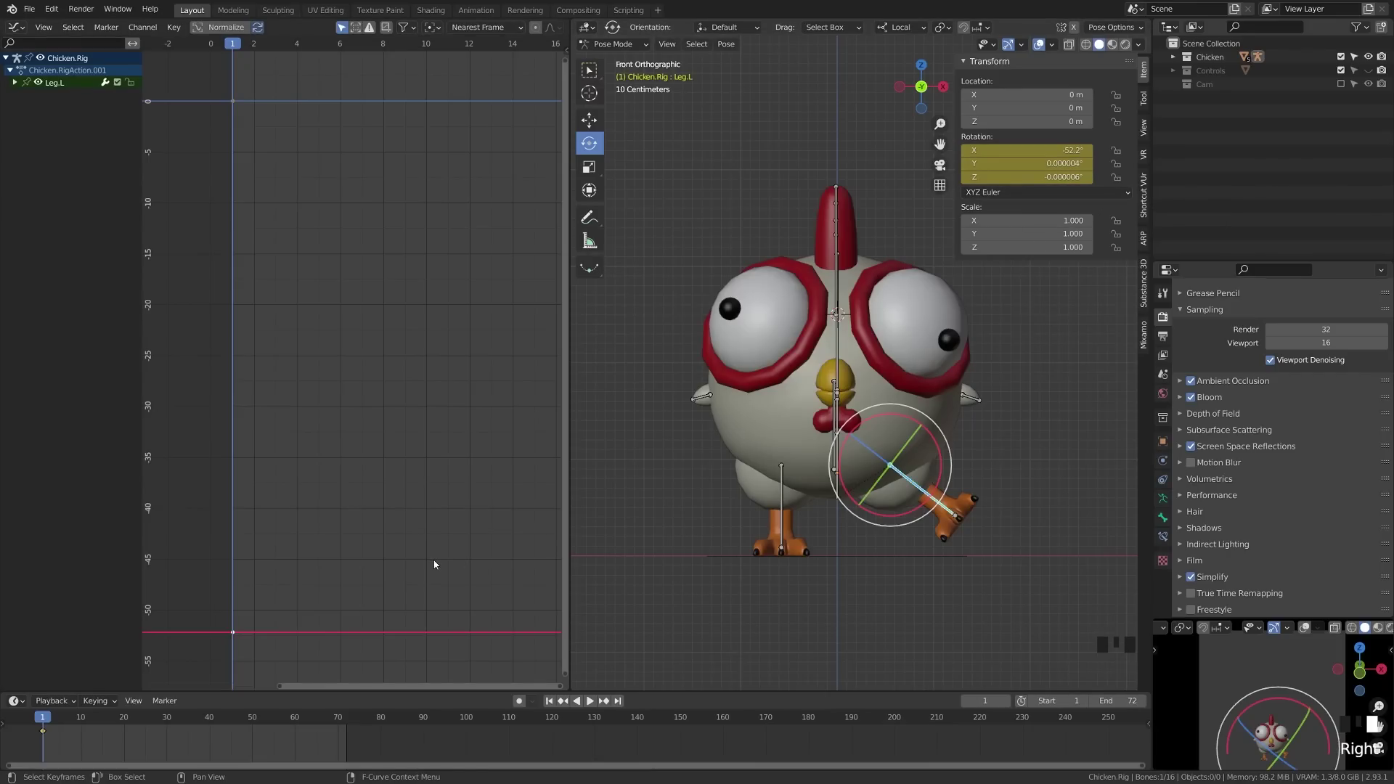
pyautogui.hotkey('ctrl', 'z')
# Step: Insert a single keyframe on the X rotation of Leg.L at frame 1 and expand its channel in the Graph Editor
pyautogui.rightClick(1039, 151)
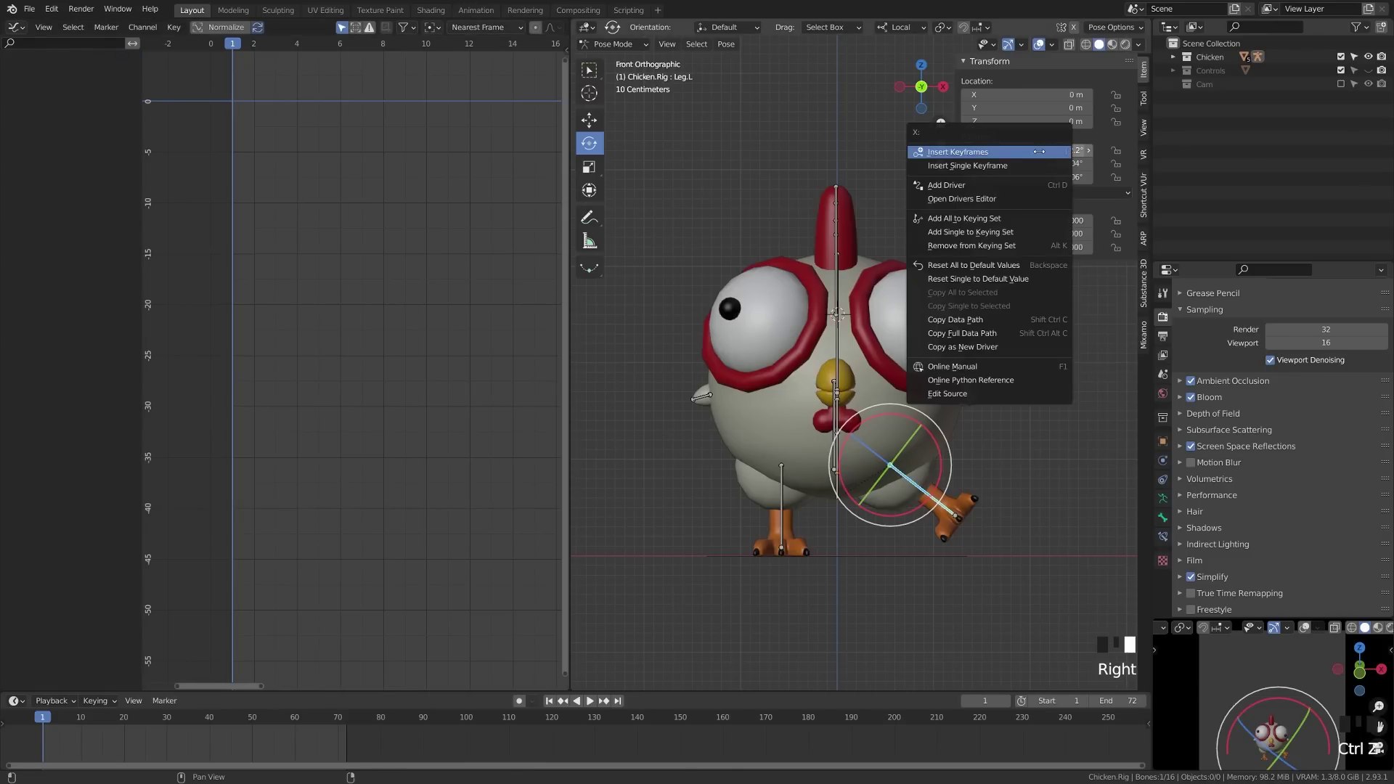
pyautogui.click(1004, 167)
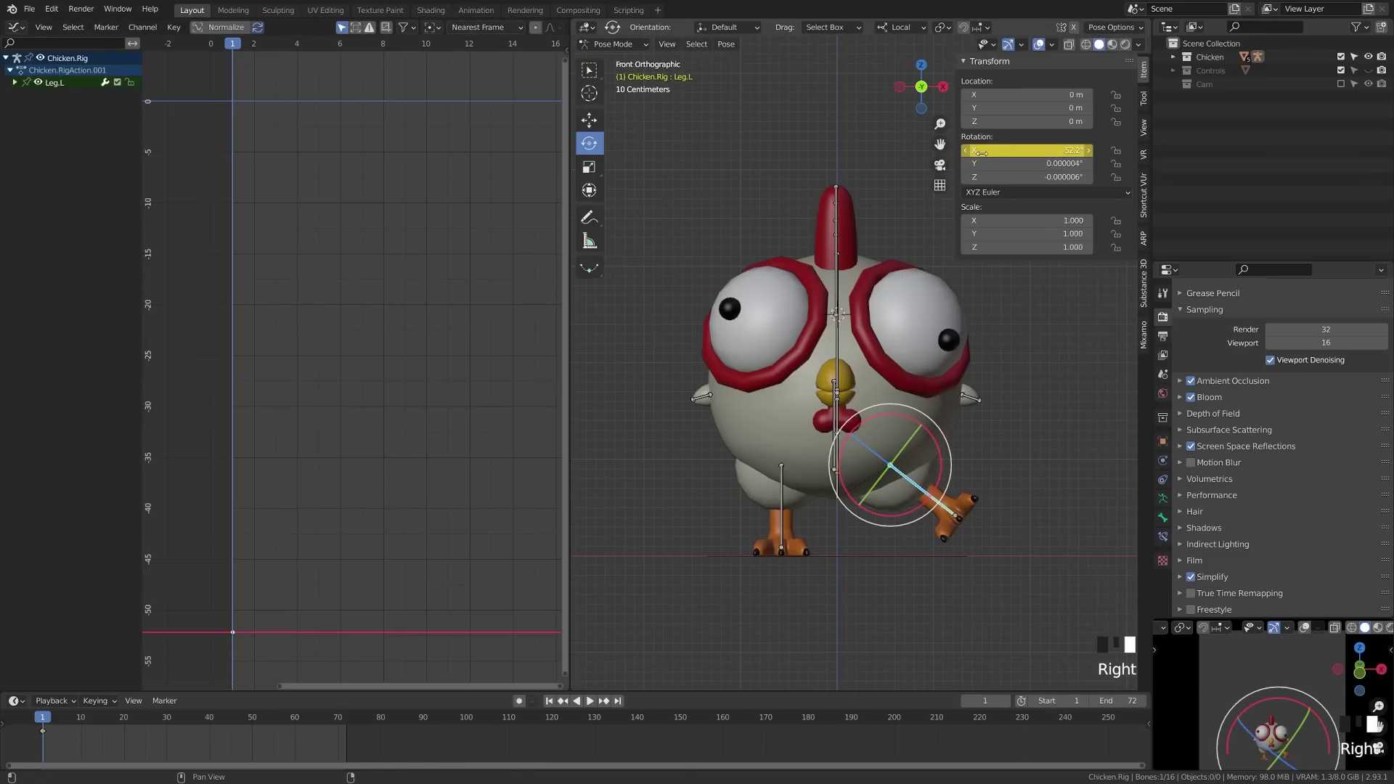
pyautogui.click(15, 82)
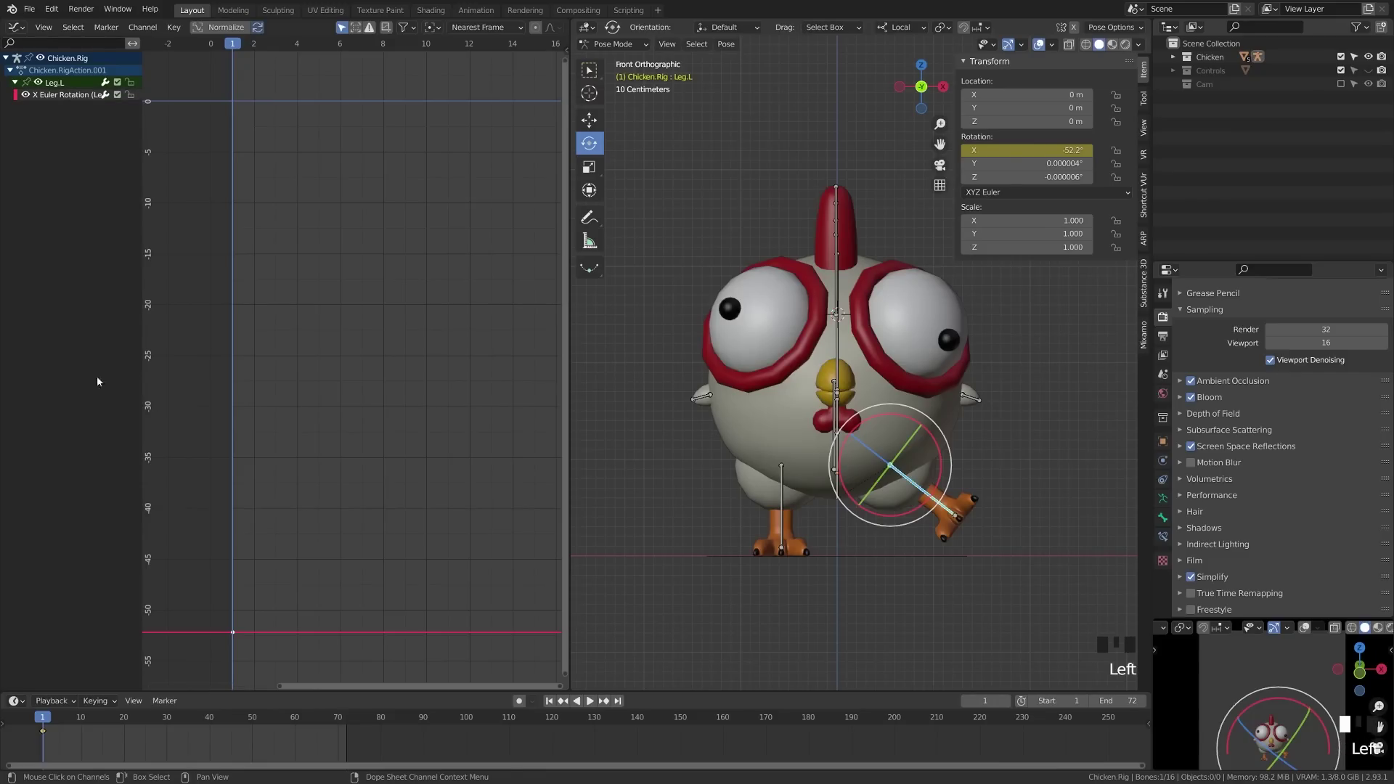
# Step: Set the X rotation of Leg.L to 0° at frame 10 and insert a keyframe for it
pyautogui.moveTo(61, 722); pyautogui.dragTo(81, 722)
pyautogui.doubleClick(1063, 149)
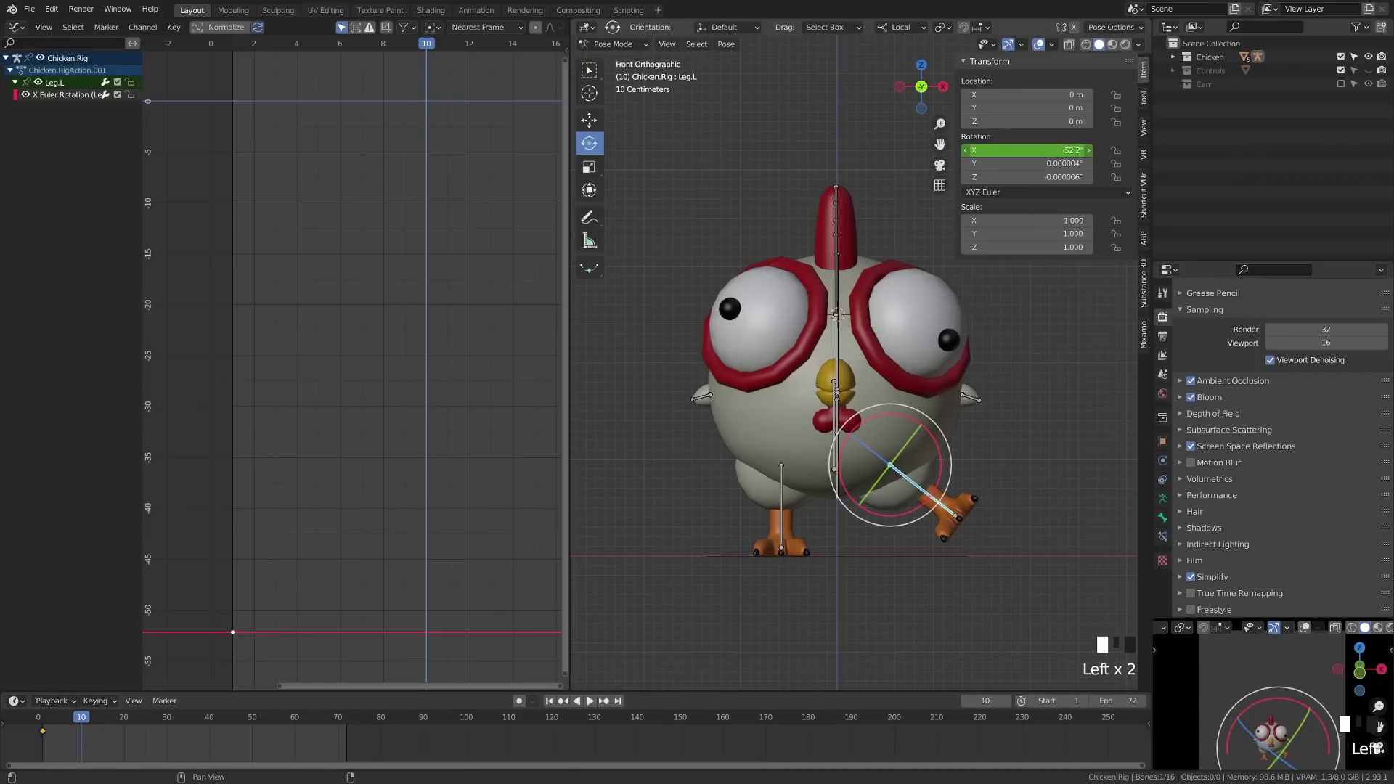
pyautogui.write('0')
pyautogui.press('Return')
pyautogui.moveTo(1062, 149); pyautogui.dragTo(1061, 147, button='right')
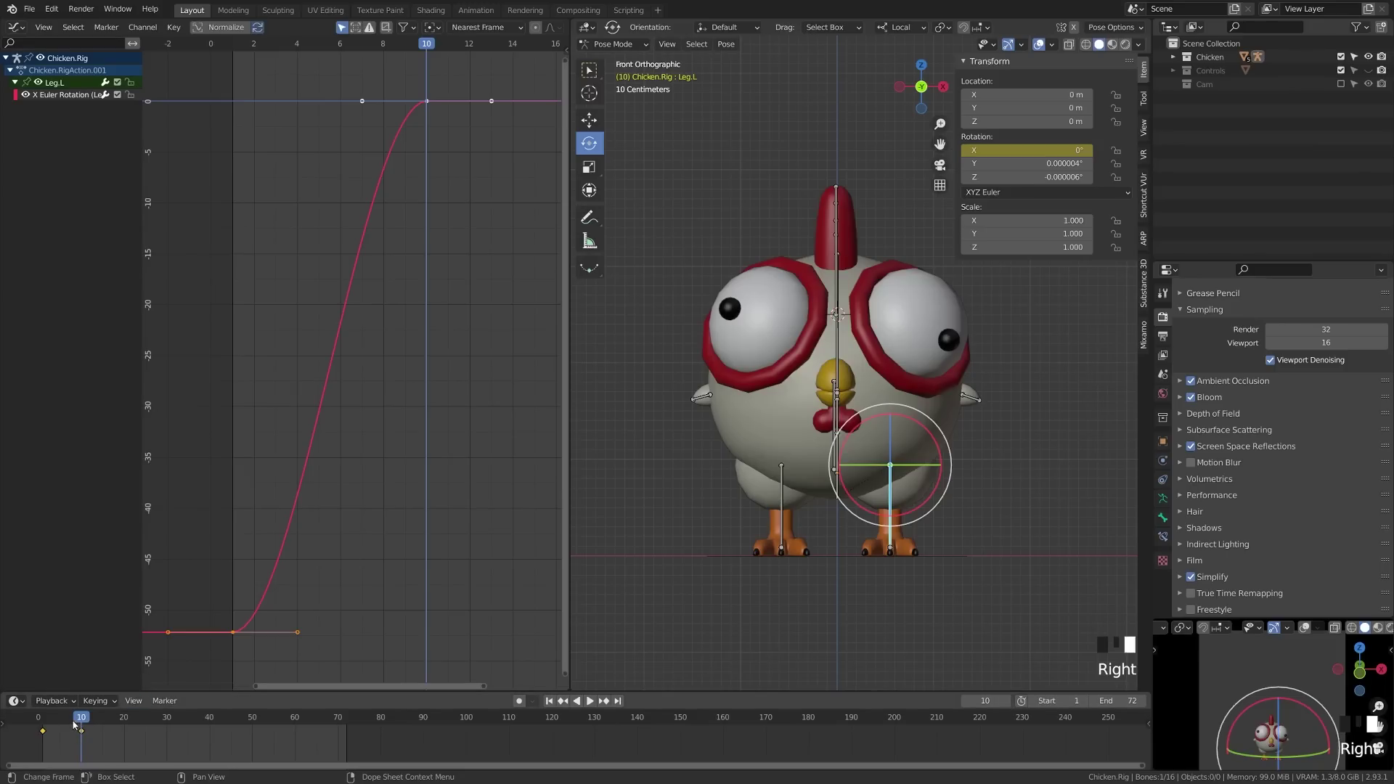
# Step: Play back the X rotation animation of the leg from frame 1
pyautogui.moveTo(47, 722); pyautogui.dragTo(42, 722)
pyautogui.click(589, 700)
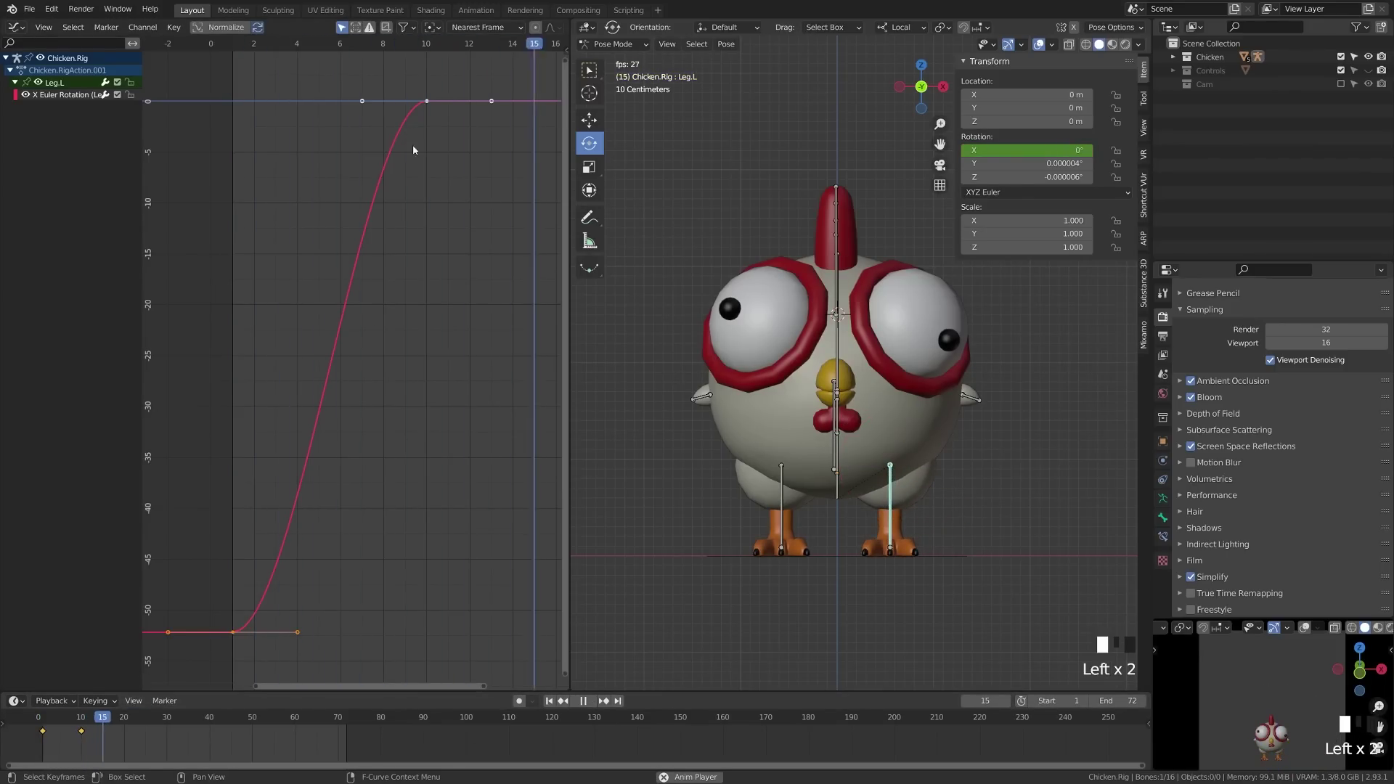
pyautogui.click(583, 700)
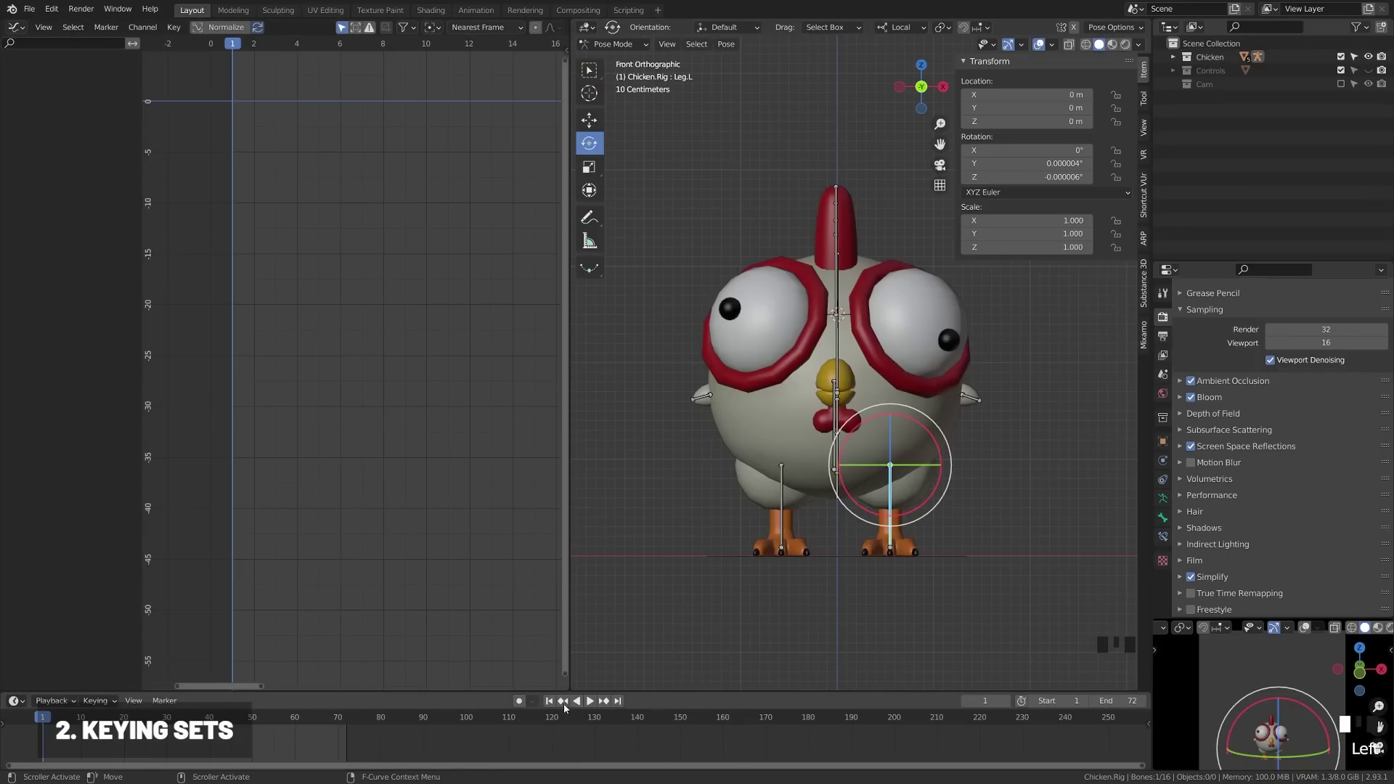
# Step: Enable Auto Keying and set the active keying set to Available
pyautogui.click(520, 701)
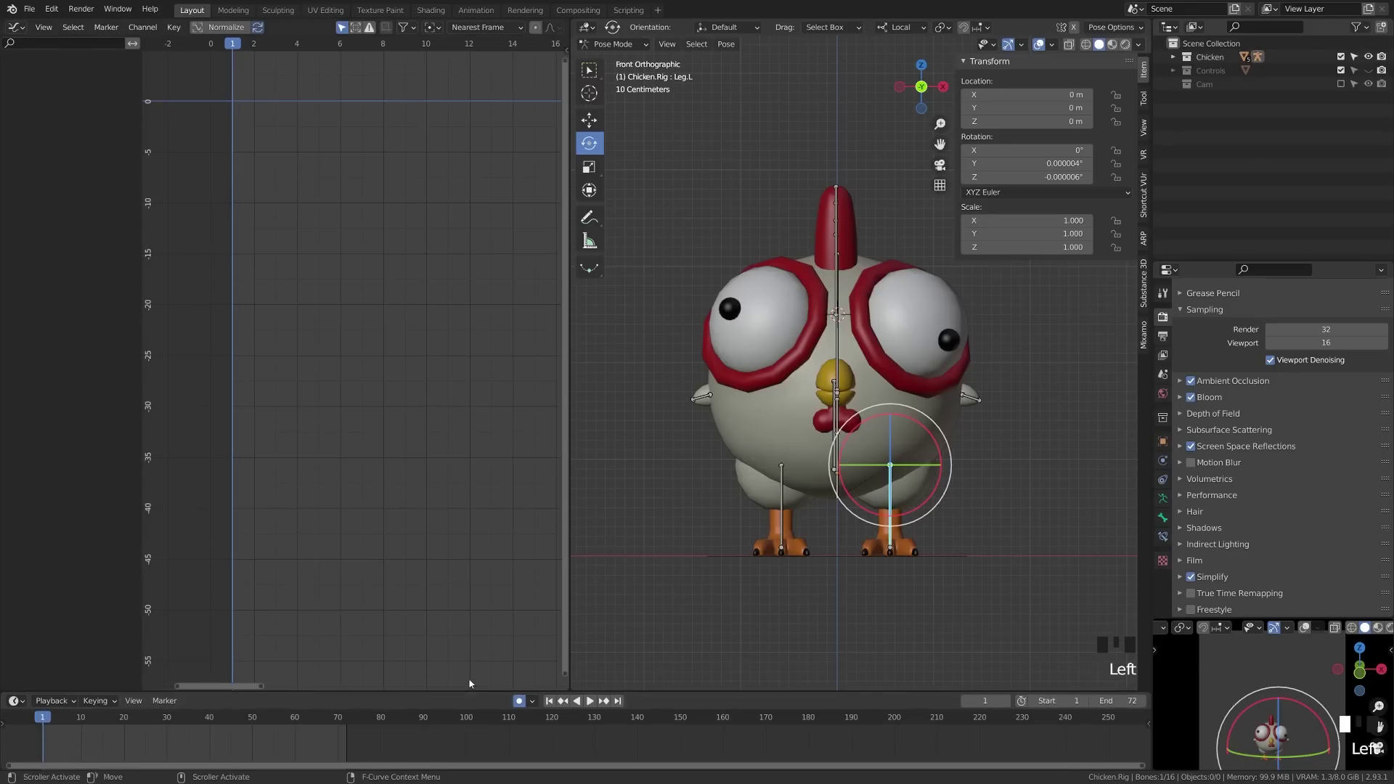
pyautogui.click(105, 701)
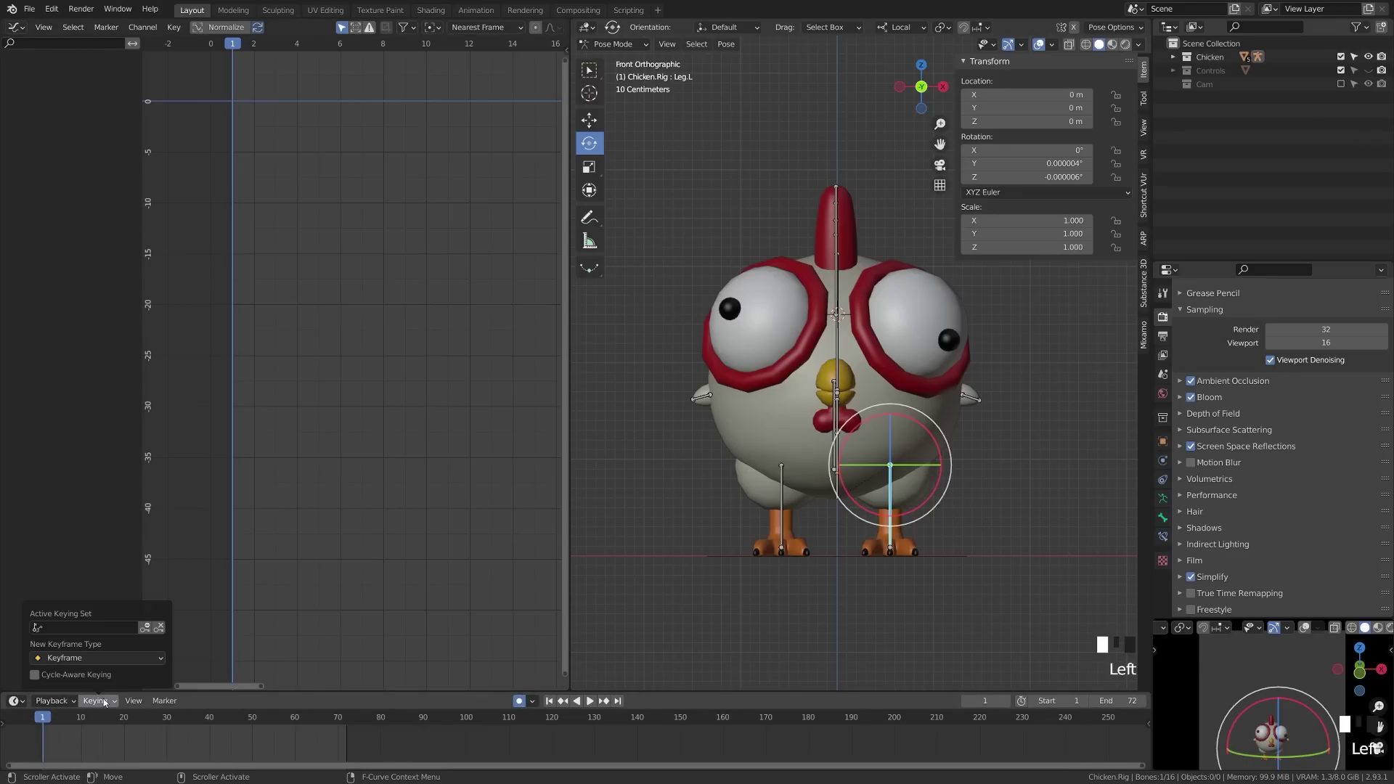
pyautogui.click(85, 627)
pyautogui.scroll(-19, 103, 667)
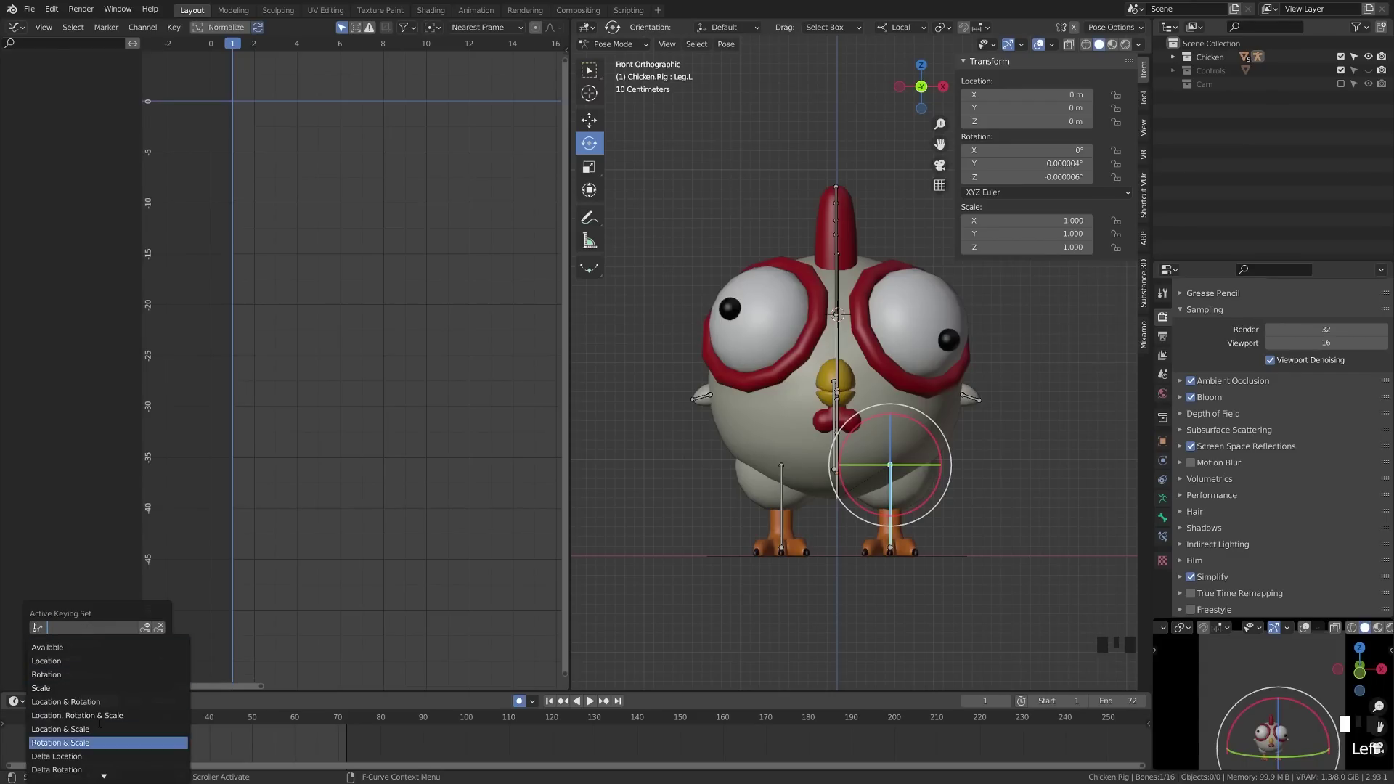
pyautogui.scroll(15, 104, 708)
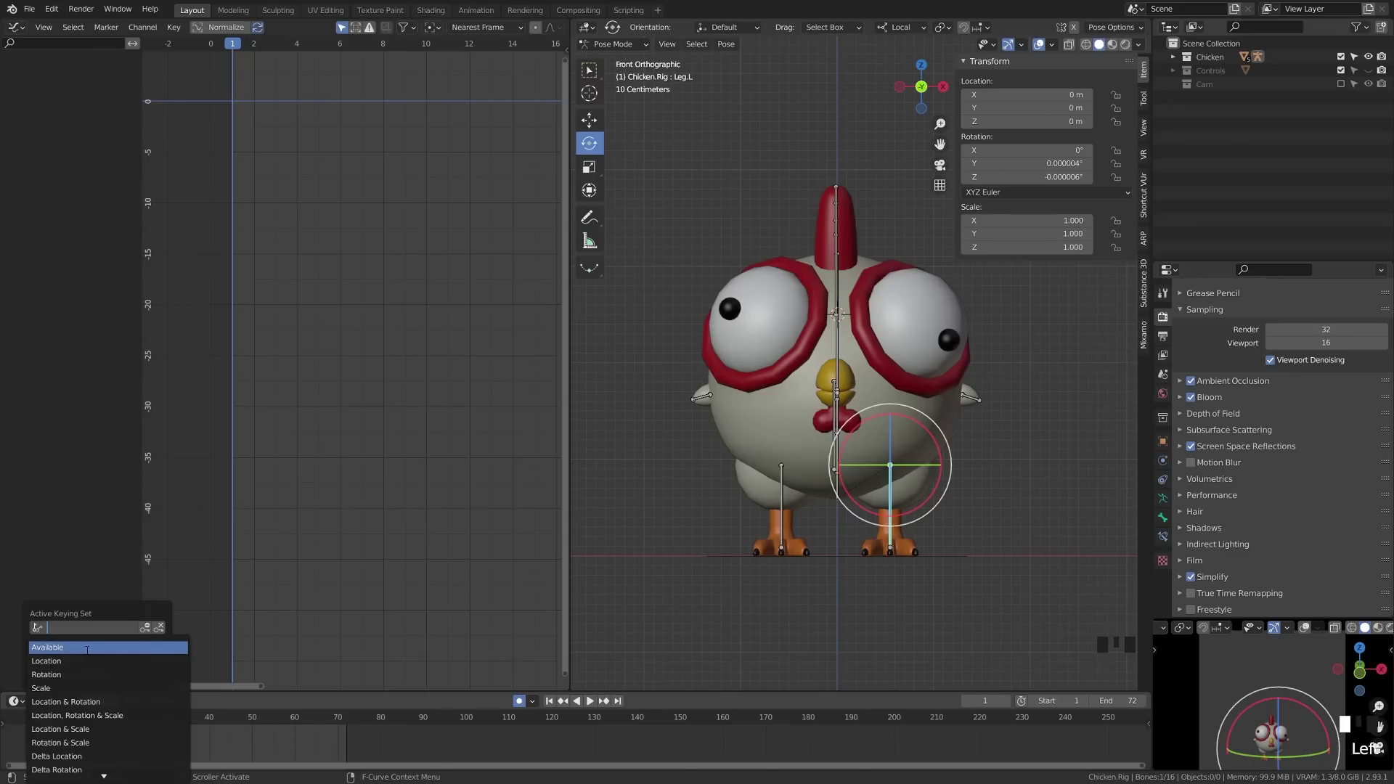
pyautogui.click(87, 648)
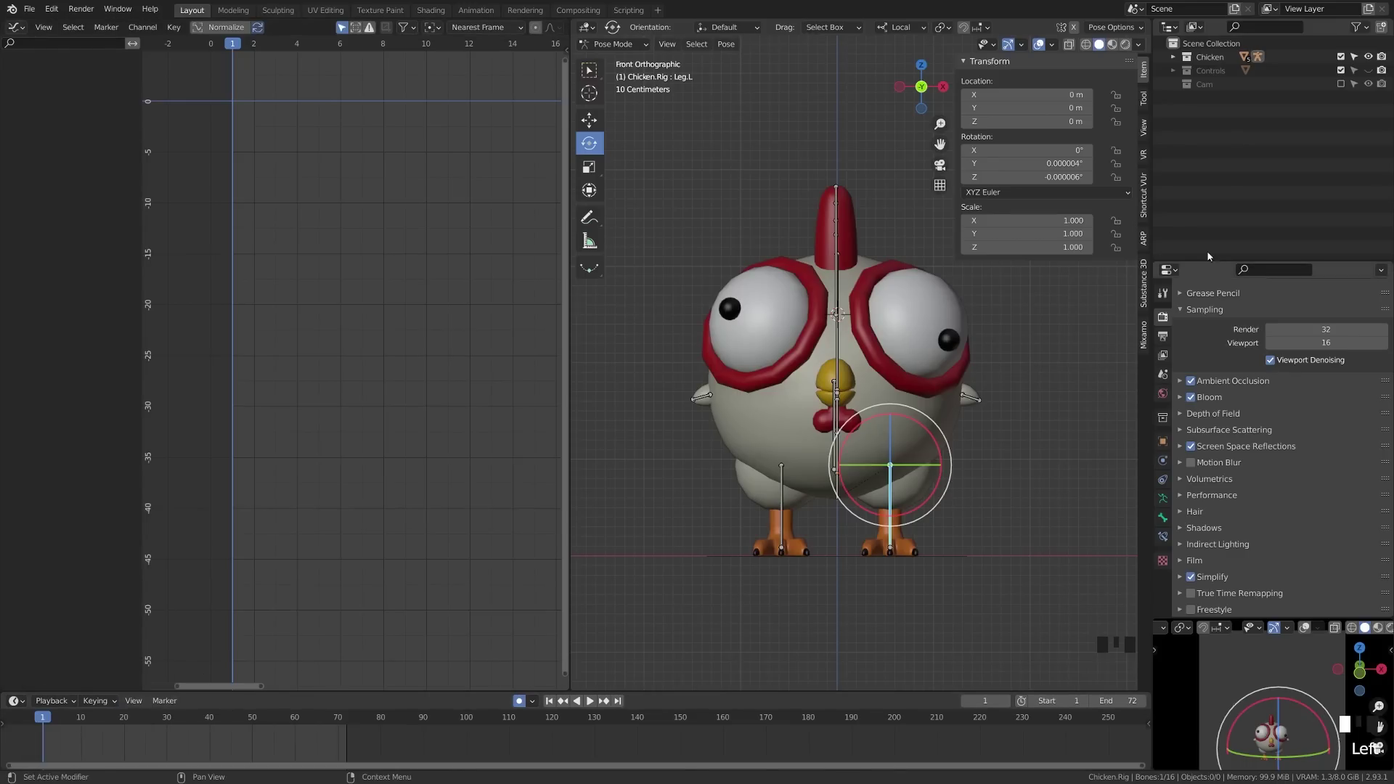
# Step: Insert a single keyframe on the X rotation of Leg.L at frame 1 and move to frame 9
pyautogui.rightClick(1046, 150)
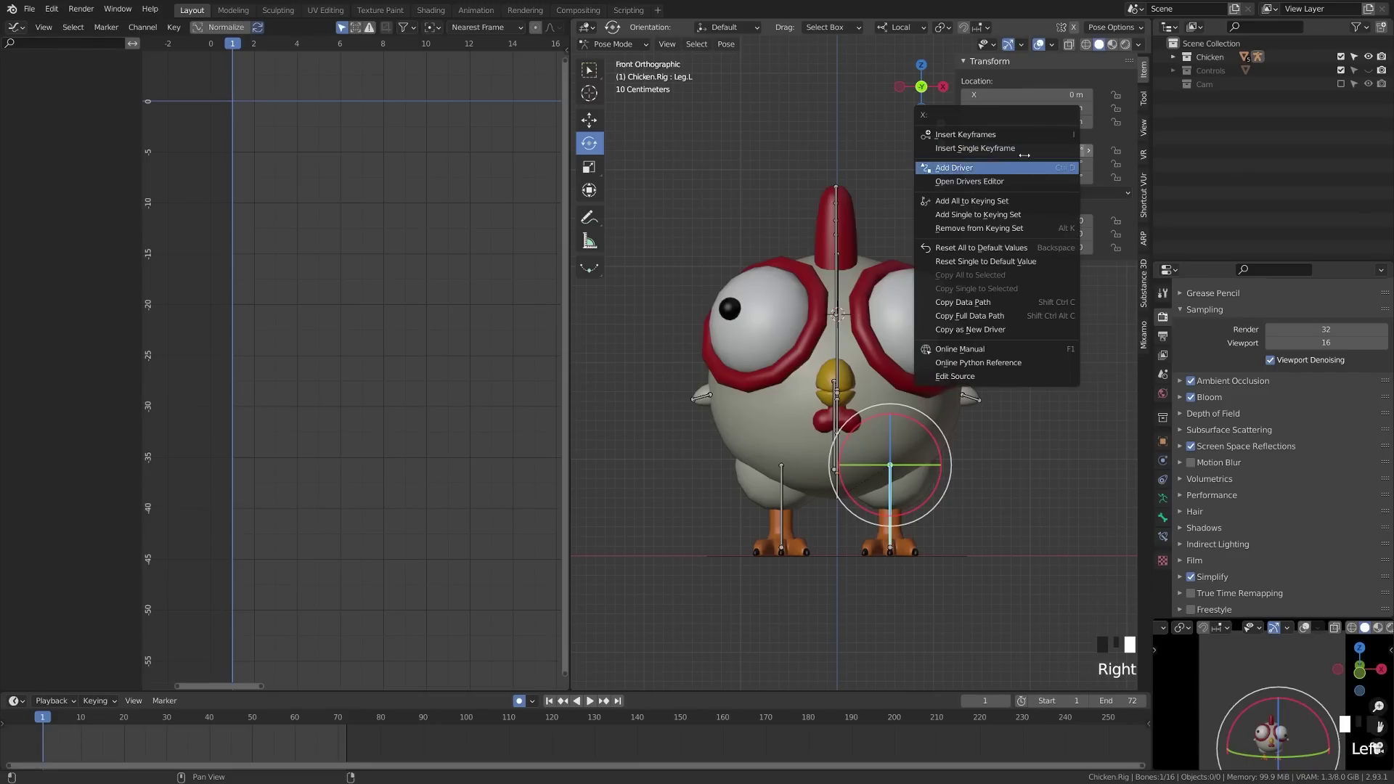
pyautogui.click(1023, 149)
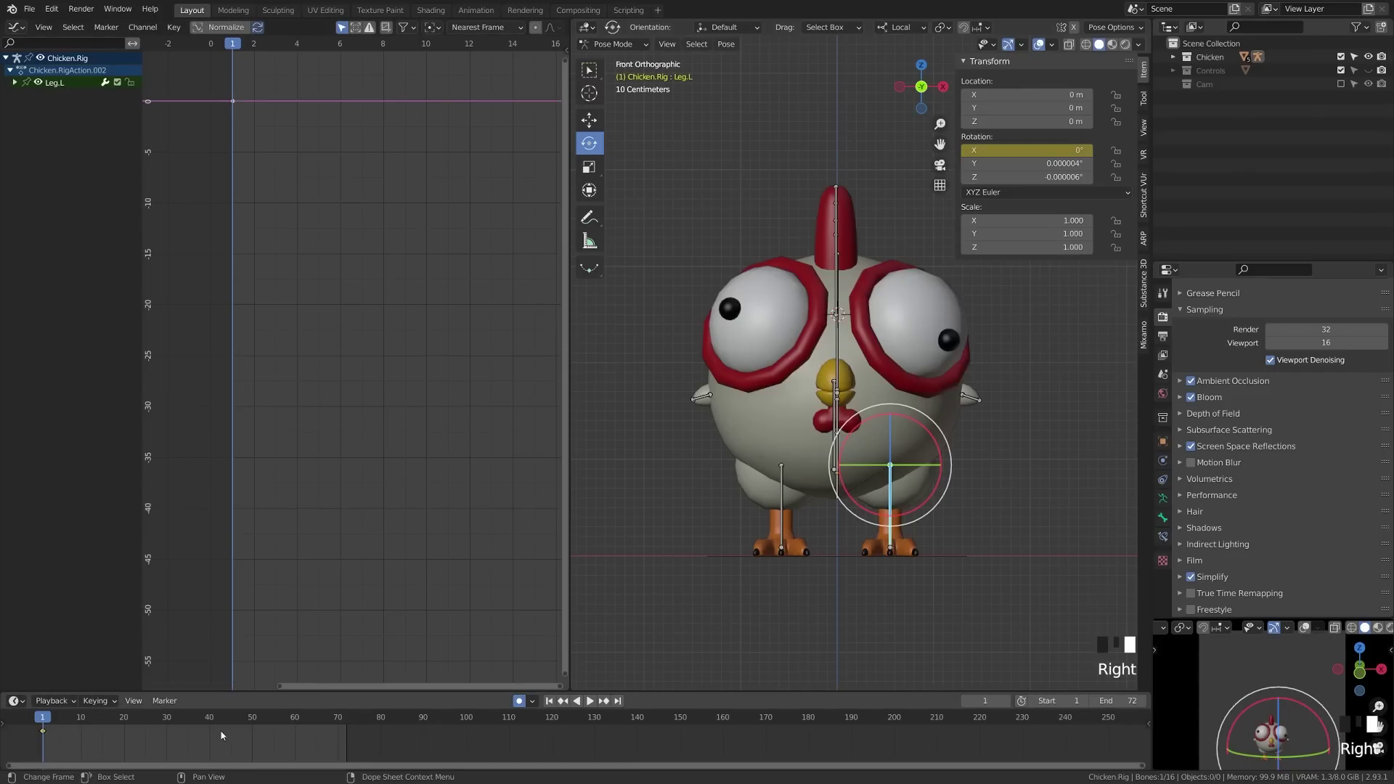
pyautogui.moveTo(76, 734); pyautogui.dragTo(81, 734)
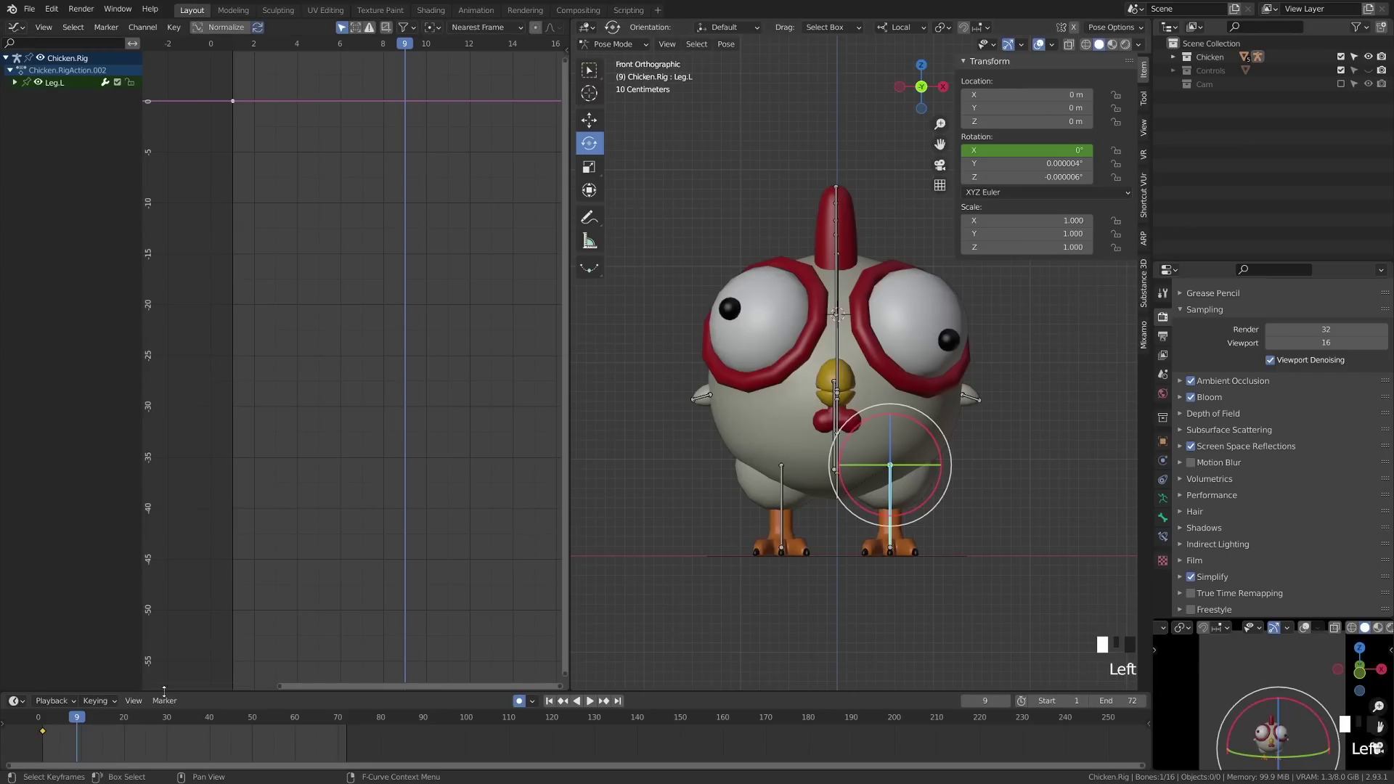
# Step: Set the X rotation of Leg.L to -50° at frame 10 and replace its single keyframe
pyautogui.hotkey('ctrl', 'z')
pyautogui.hotkey('ctrl', 'z')
pyautogui.click(1044, 151)
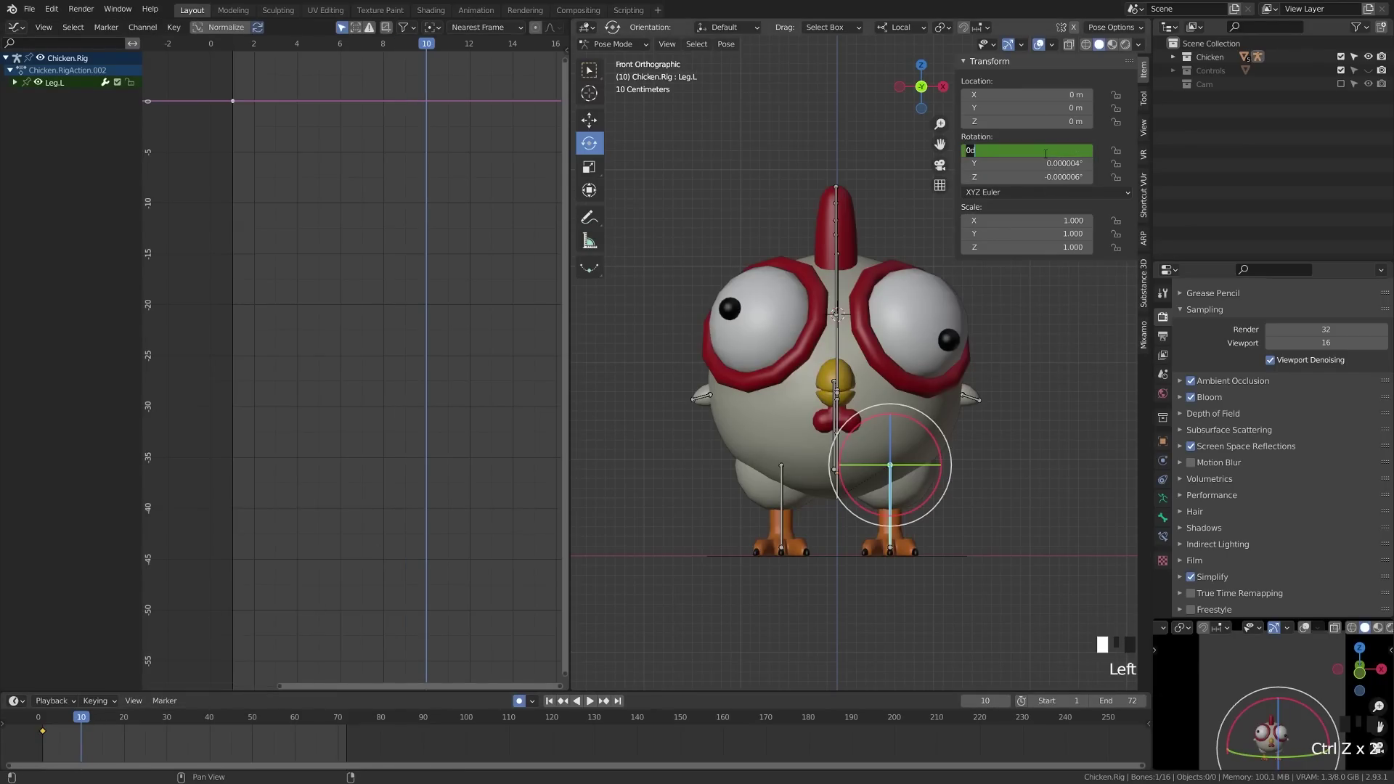
pyautogui.write('-50')
pyautogui.press('Return')
pyautogui.rightClick(1017, 151)
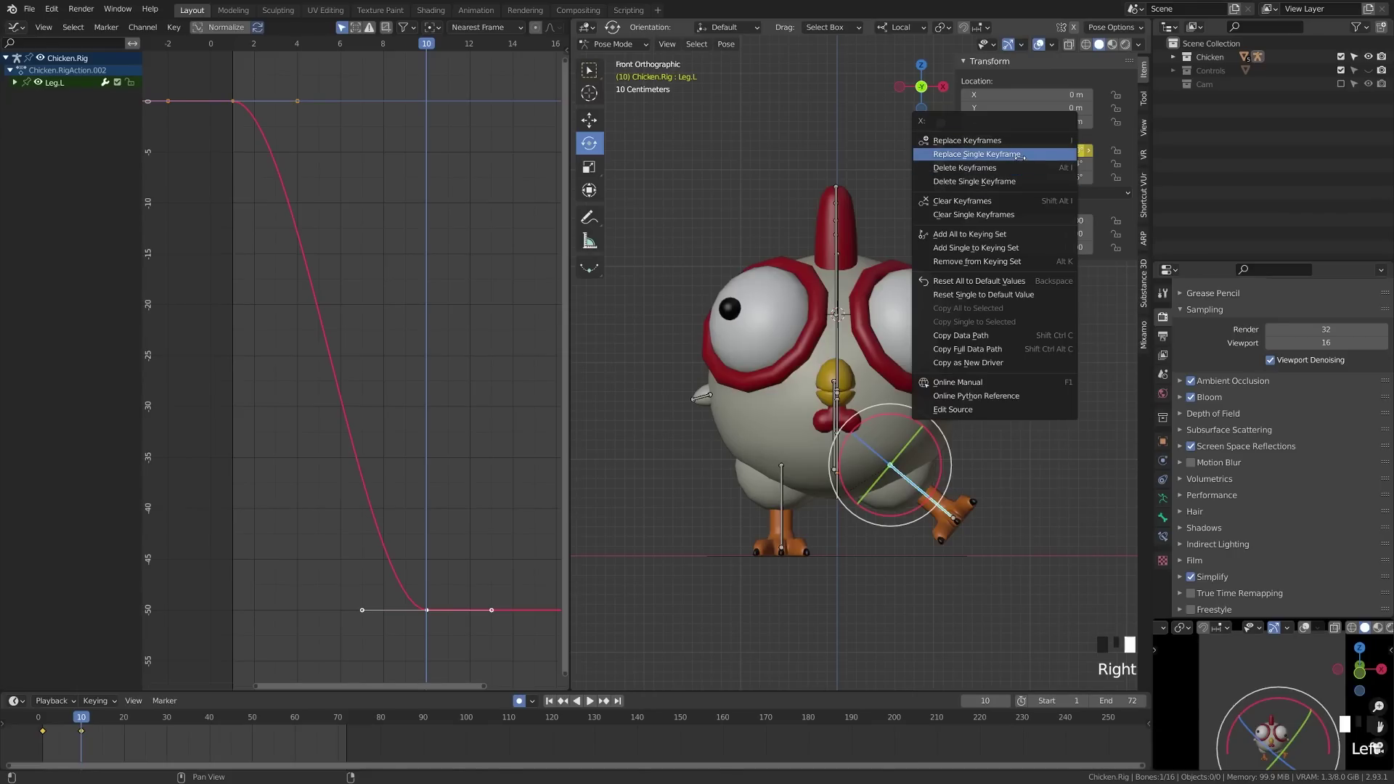
pyautogui.click(1023, 156)
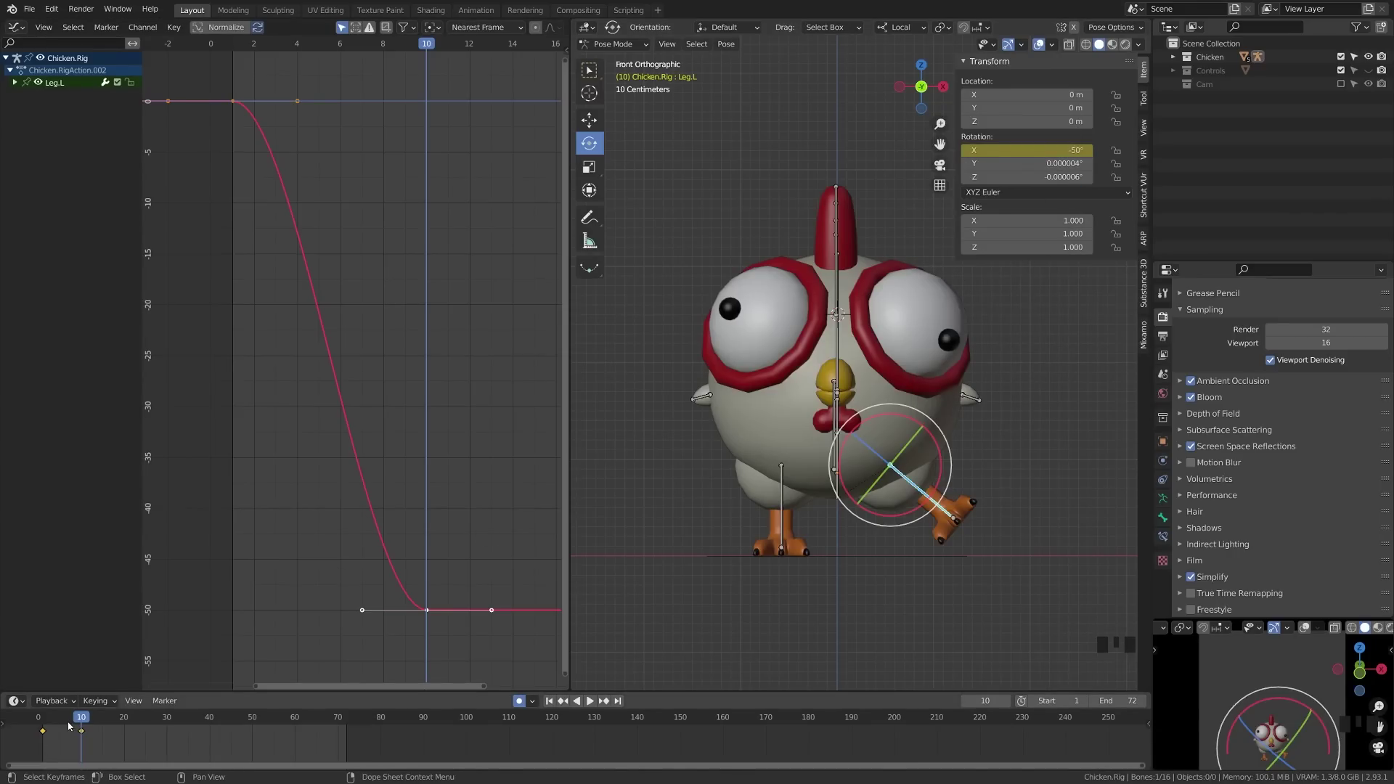
# Step: Scrub through the leg motion from frame 1 and stop at frame 20
pyautogui.click(44, 724)
pyautogui.moveTo(43, 724); pyautogui.dragTo(120, 743)
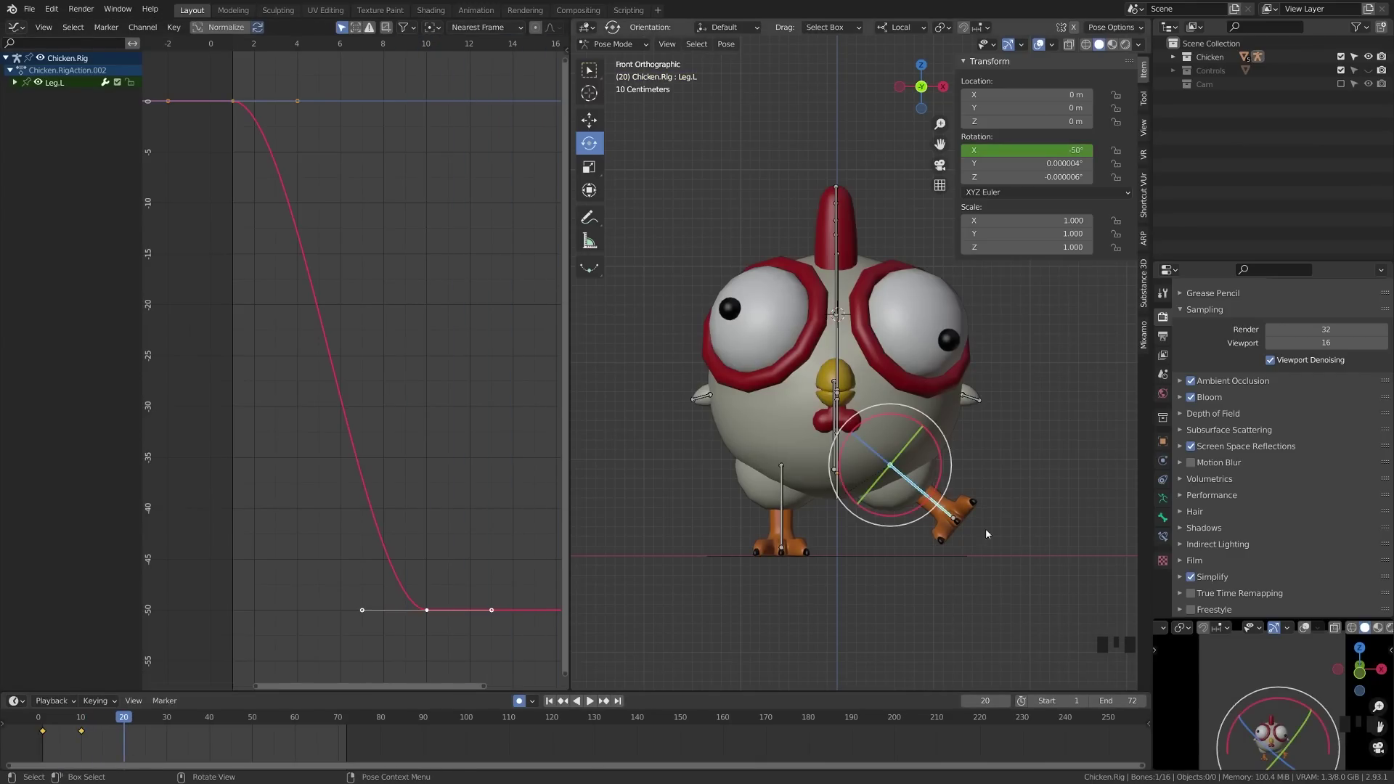
# Step: Try auto-keying a rotation of about 58.6° on Leg.L, expand its channels to inspect them, and undo the rotation
pyautogui.press('r')
pyautogui.click(974, 563)
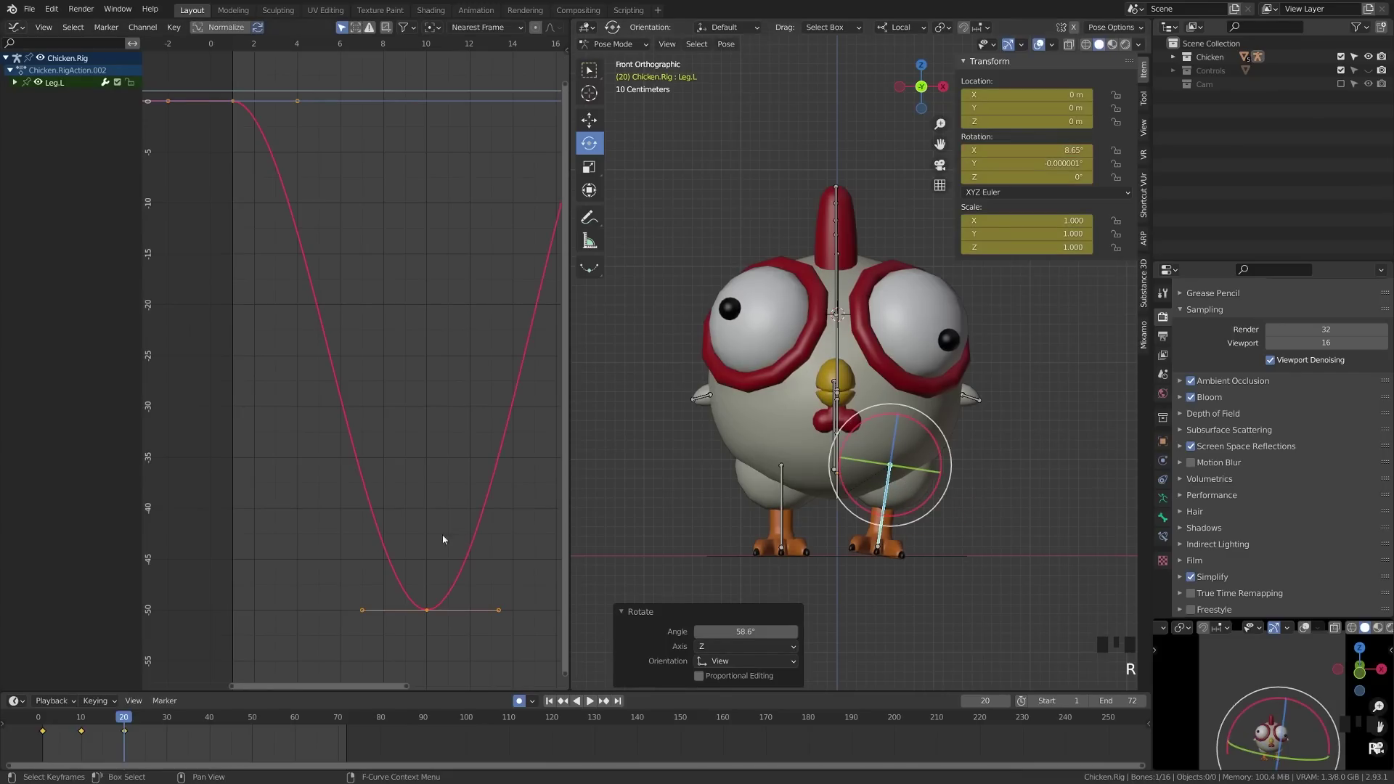
pyautogui.keyDown('shift'); pyautogui.moveTo(536, 383); pyautogui.dragTo(459, 343, button='middle'); pyautogui.keyUp('shift')
pyautogui.scroll(-6, 459, 343)
pyautogui.click(16, 83)
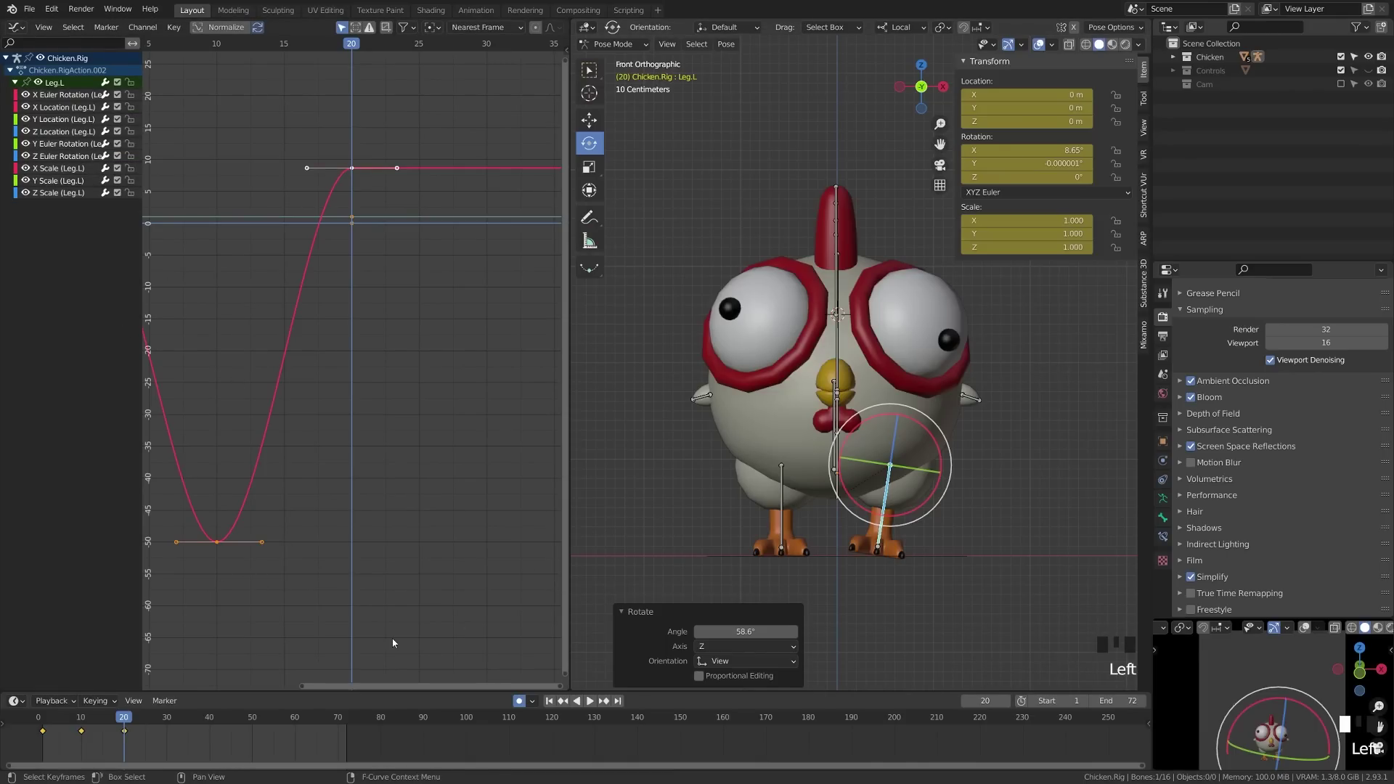
pyautogui.hotkey('ctrl', 'z')
pyautogui.hotkey('ctrl', 'z')
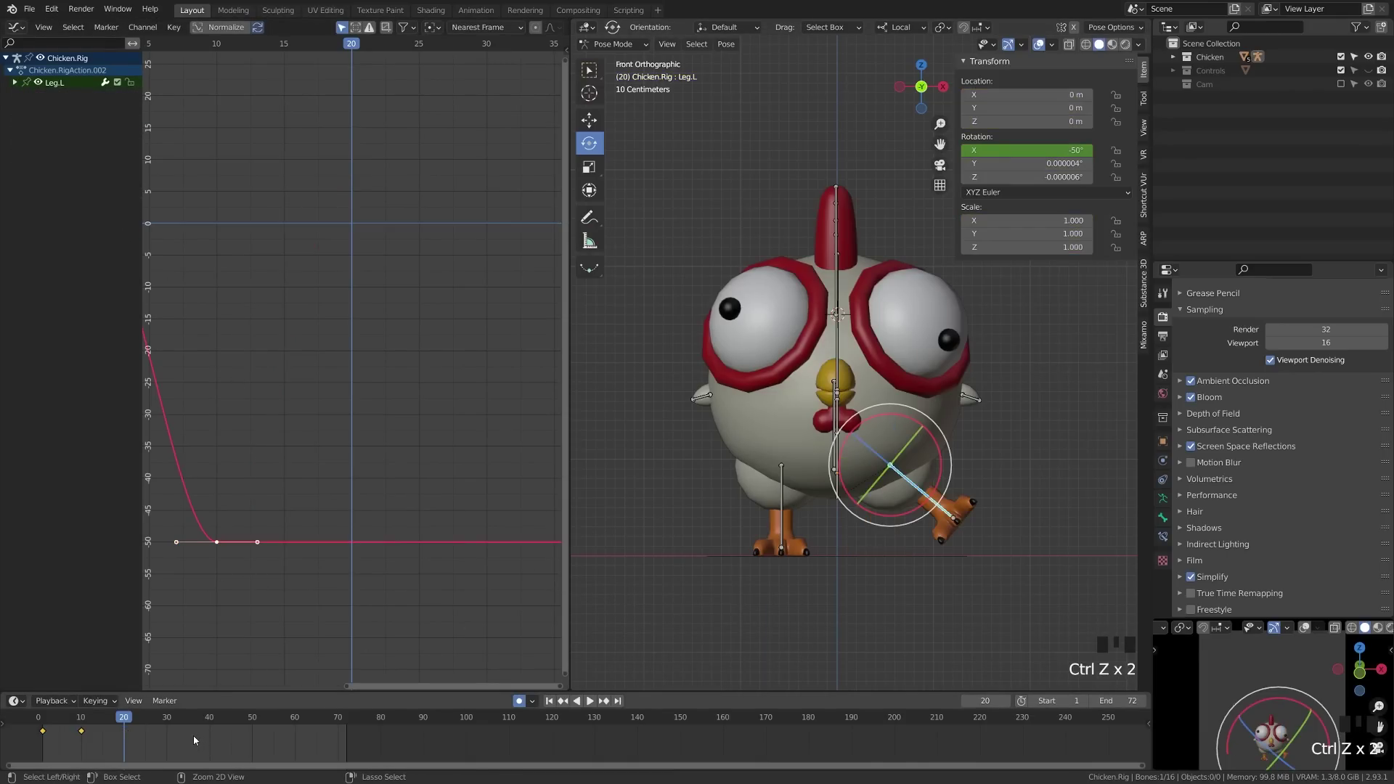
# Step: Restrict Auto Keying to Only Active Keying Set and rotate Leg.L by about 41.4° at frame 20
pyautogui.click(534, 702)
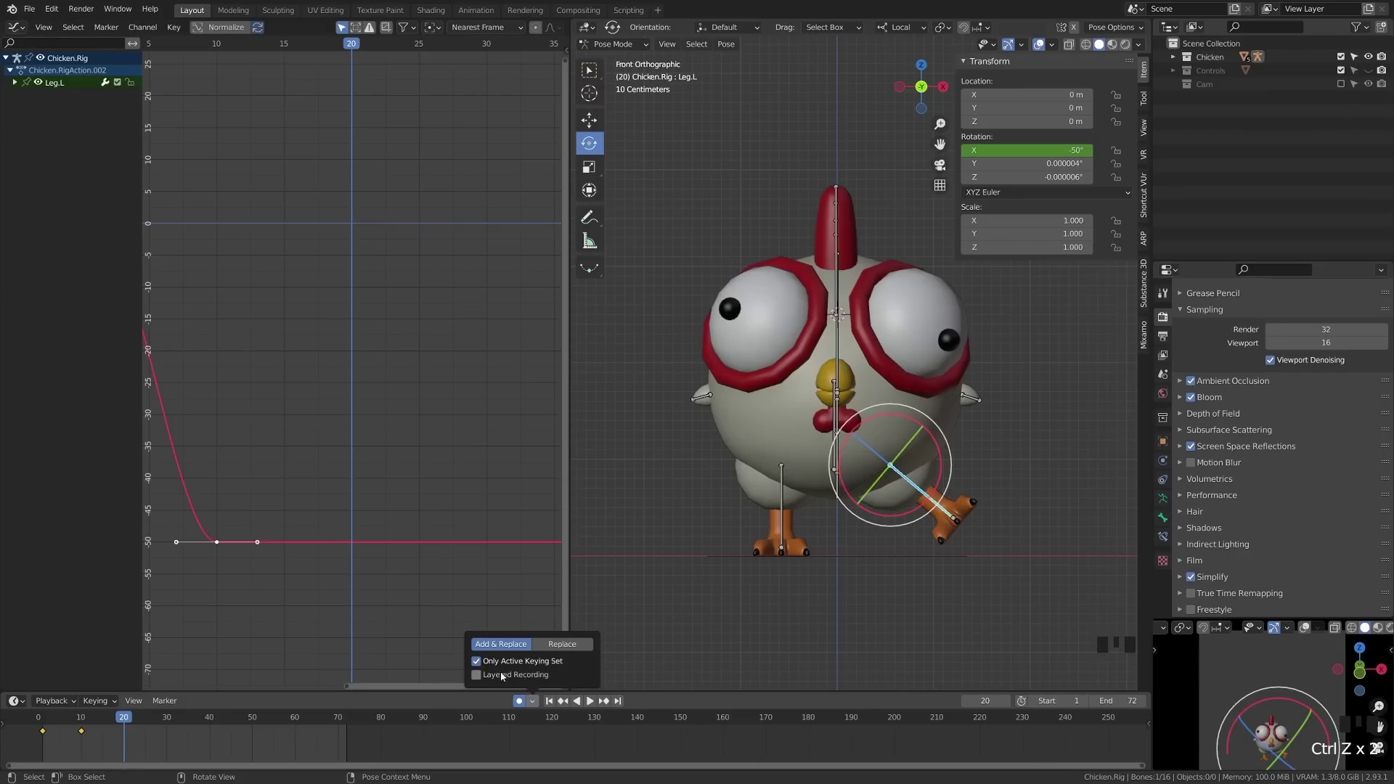
pyautogui.press('r')
pyautogui.click(973, 538)
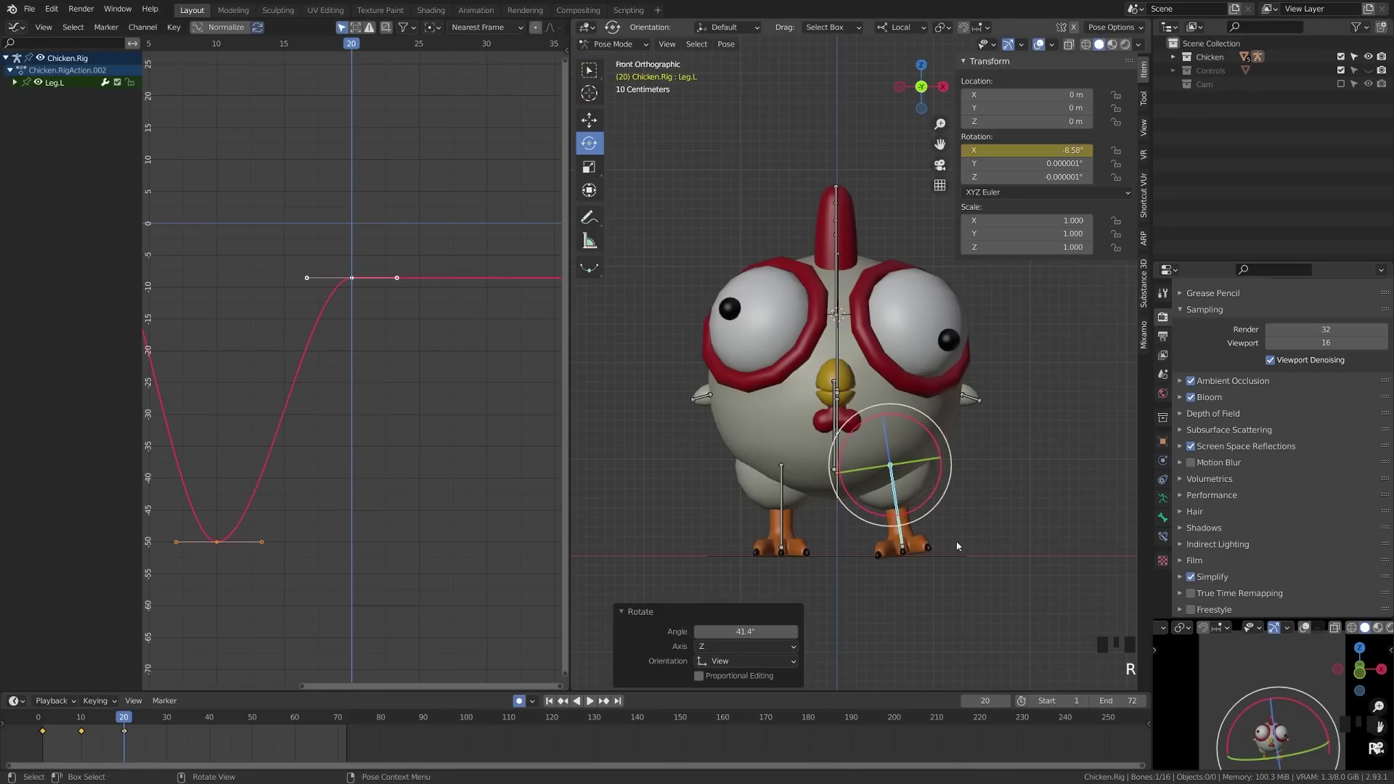
pyautogui.keyDown('shift'); pyautogui.moveTo(479, 333); pyautogui.dragTo(389, 322, button='middle'); pyautogui.keyUp('shift')
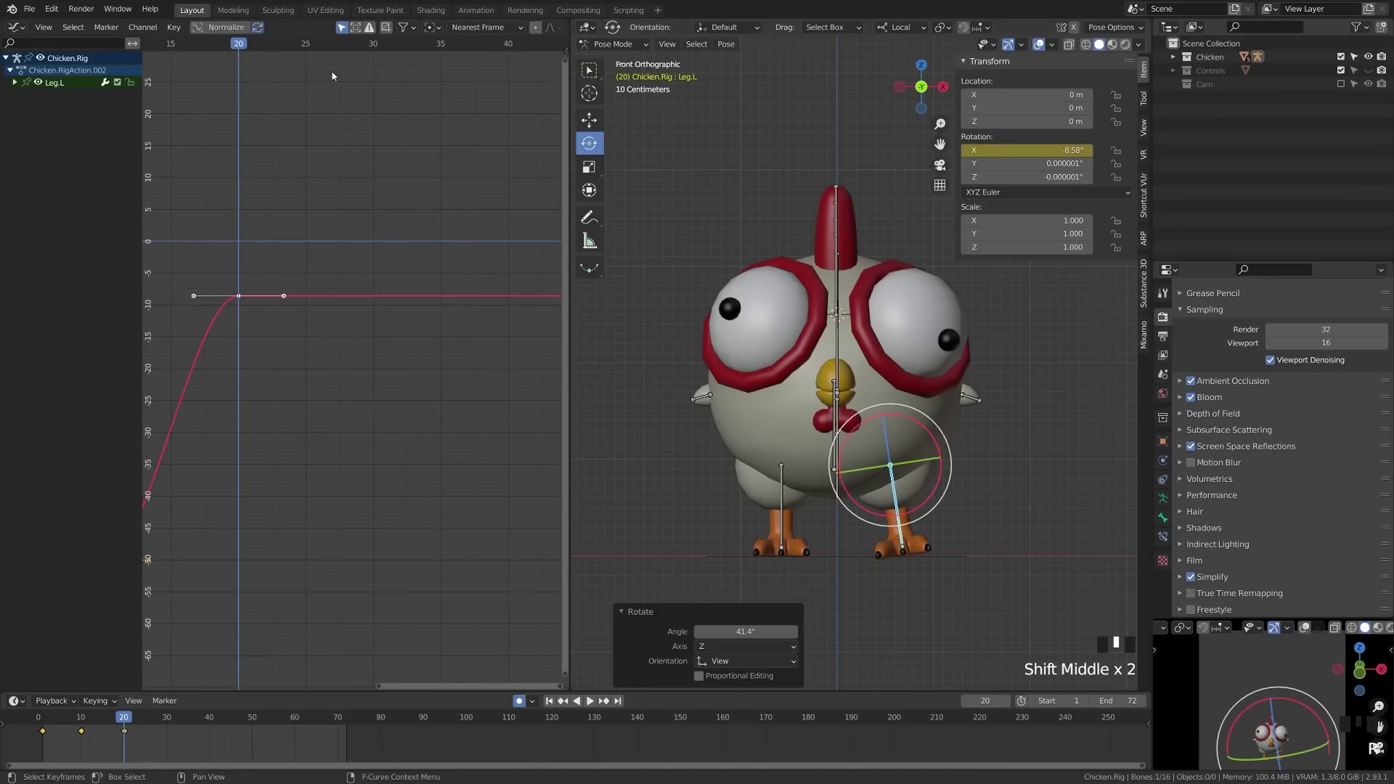
# Step: Move to frame 28 and rotate Leg.L by about -81.1° to auto-key its X rotation
pyautogui.click(320, 45)
pyautogui.moveTo(320, 46); pyautogui.dragTo(346, 46)
pyautogui.press('r')
pyautogui.click(944, 472)
pyautogui.keyDown('shift'); pyautogui.moveTo(347, 429); pyautogui.dragTo(446, 259, button='middle'); pyautogui.keyUp('shift')
pyautogui.scroll(-4, 479, 436)
pyautogui.keyDown('shift'); pyautogui.moveTo(479, 436); pyautogui.dragTo(429, 414, button='middle'); pyautogui.keyUp('shift')
pyautogui.scroll(-8, 436, 422)
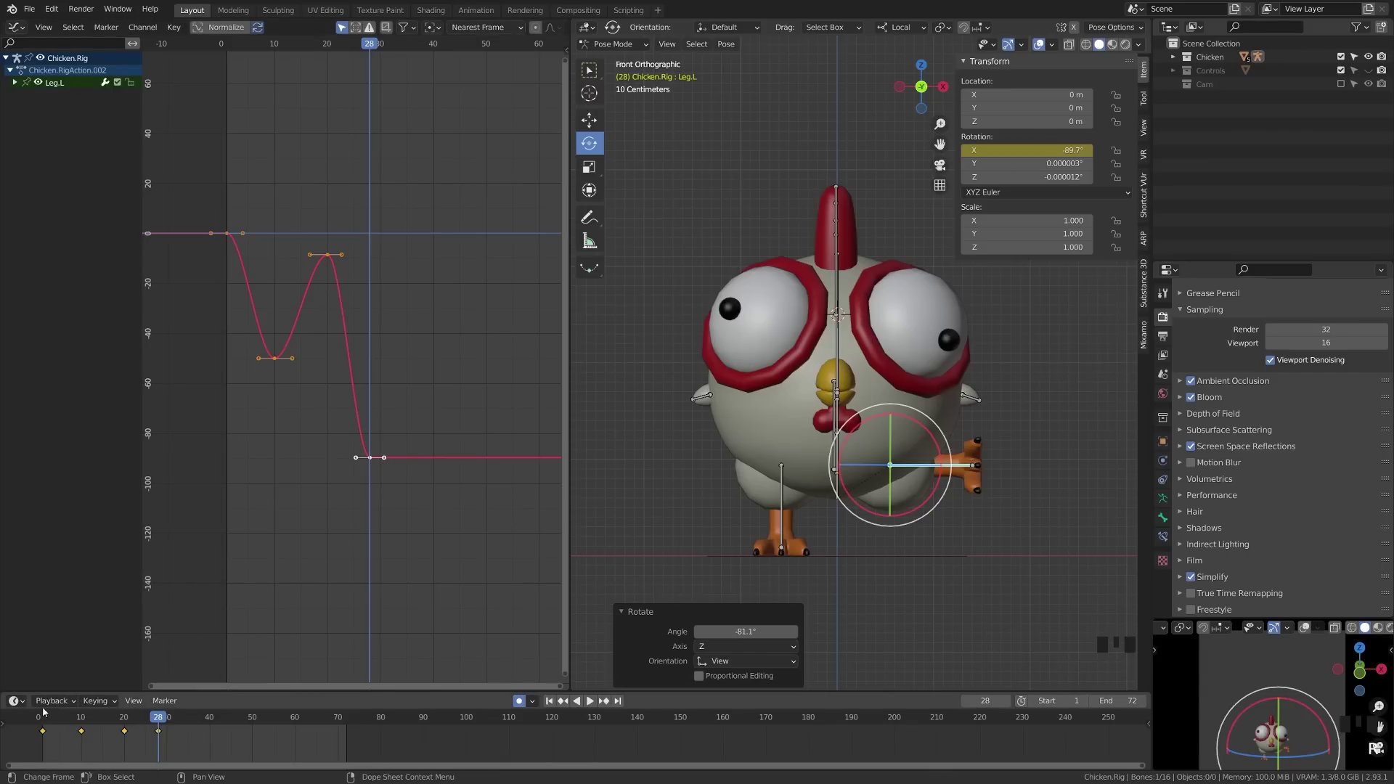
# Step: Open the list of active keying sets in the timeline's keying settings
pyautogui.click(16, 701)
pyautogui.click(95, 703)
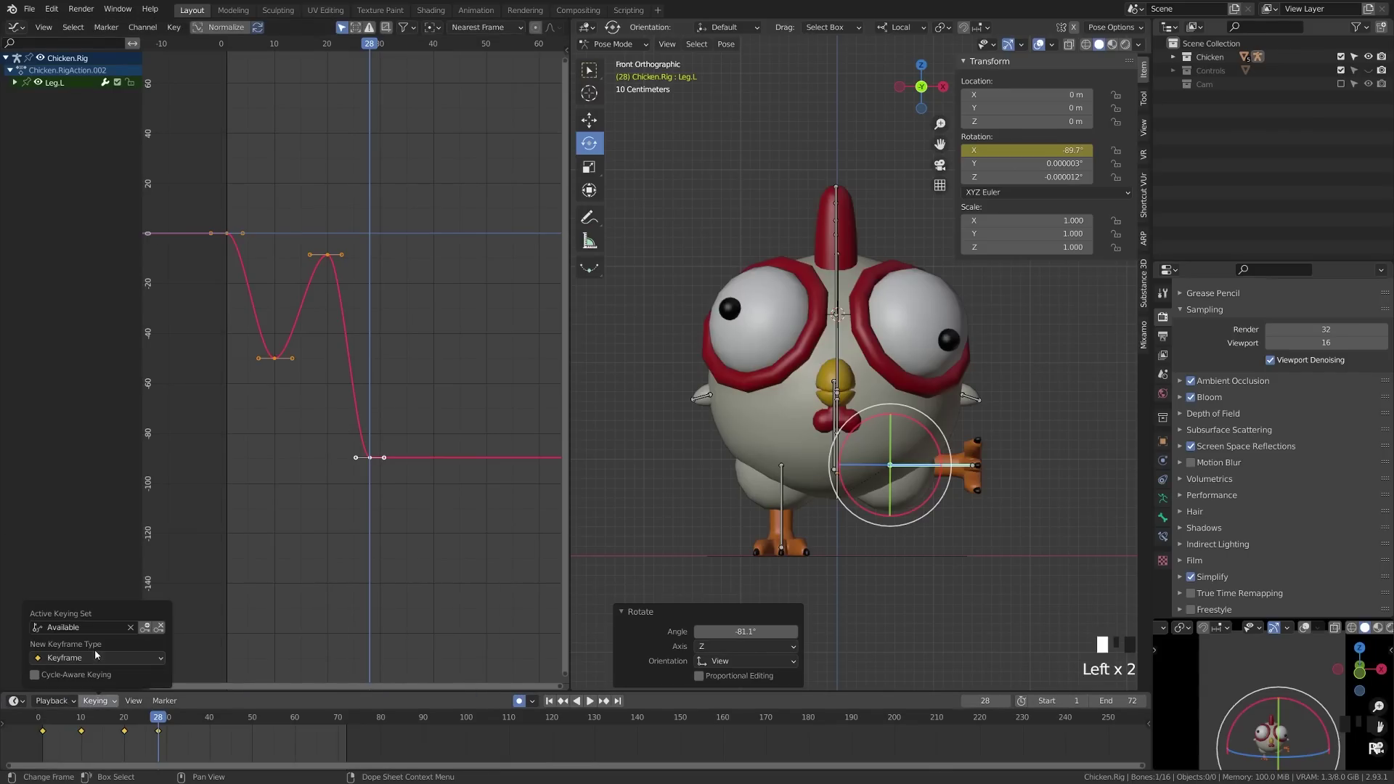
pyautogui.click(80, 627)
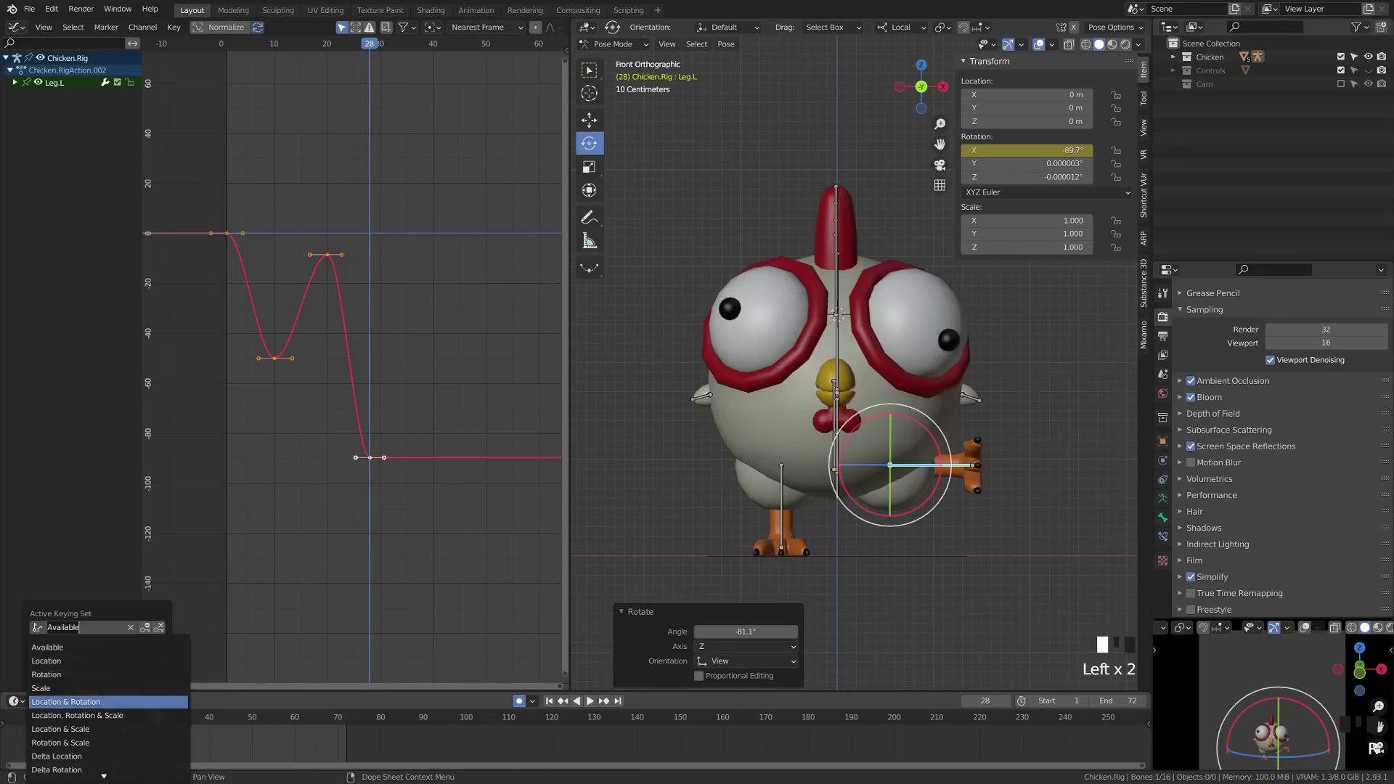
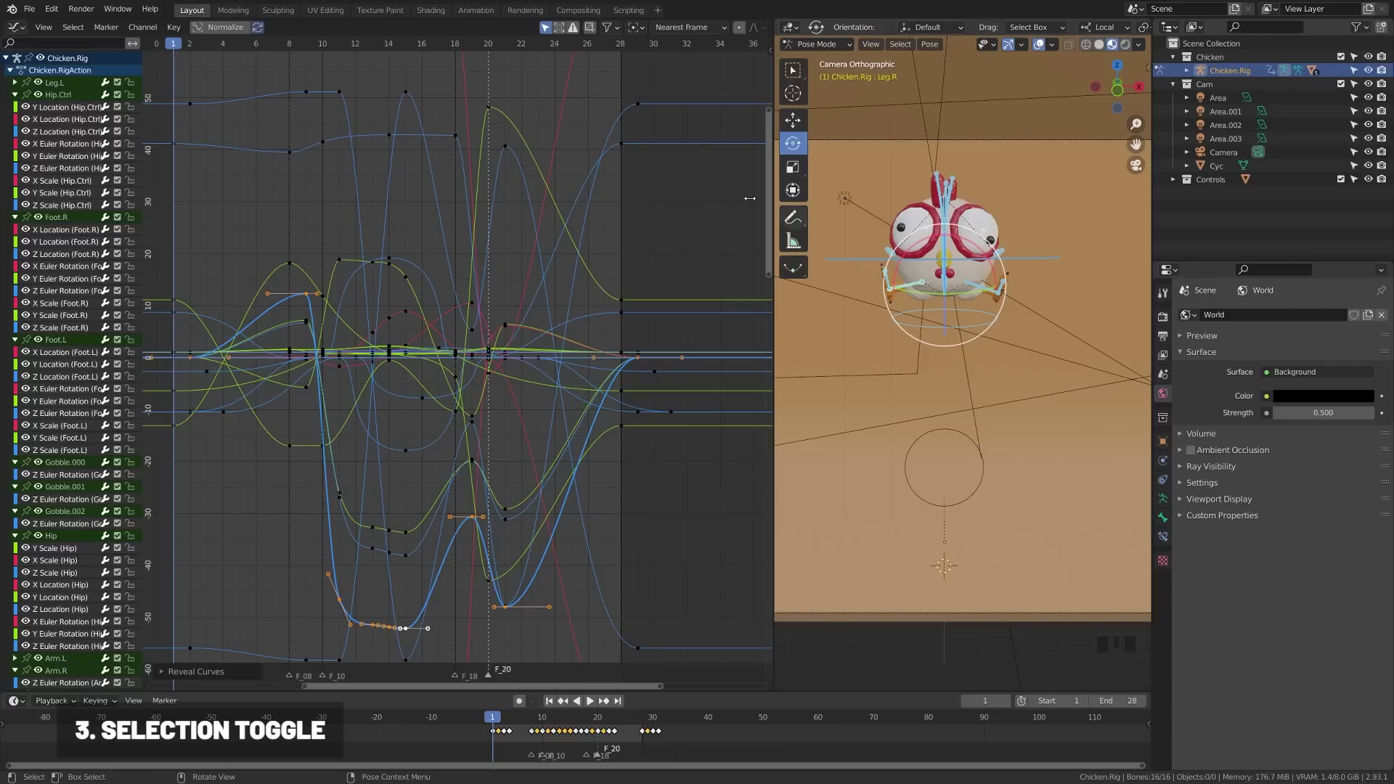
# Step: Compare the Graph Editor curves with Only Show Selected off and on, and pick a leg bone of the chicken
pyautogui.click(549, 30)
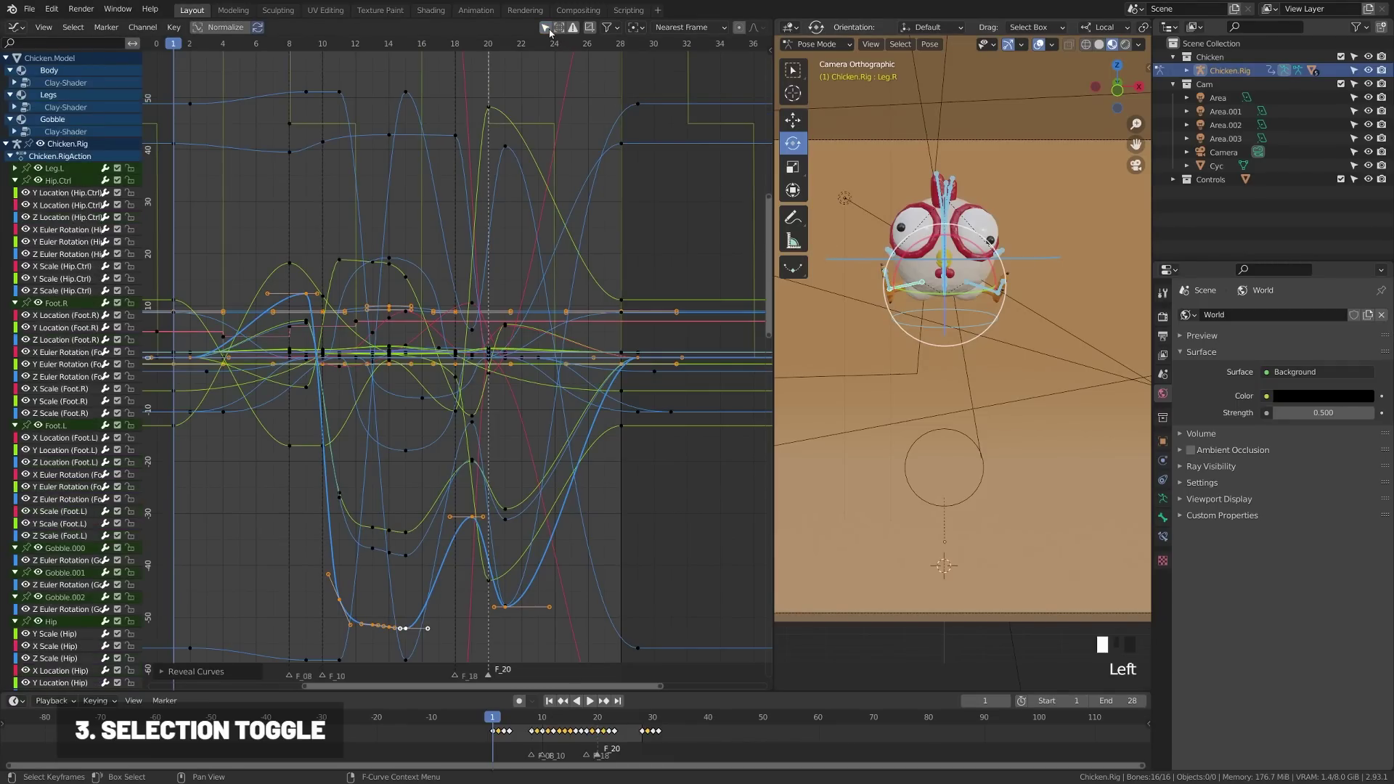
pyautogui.scroll(-7, 501, 319)
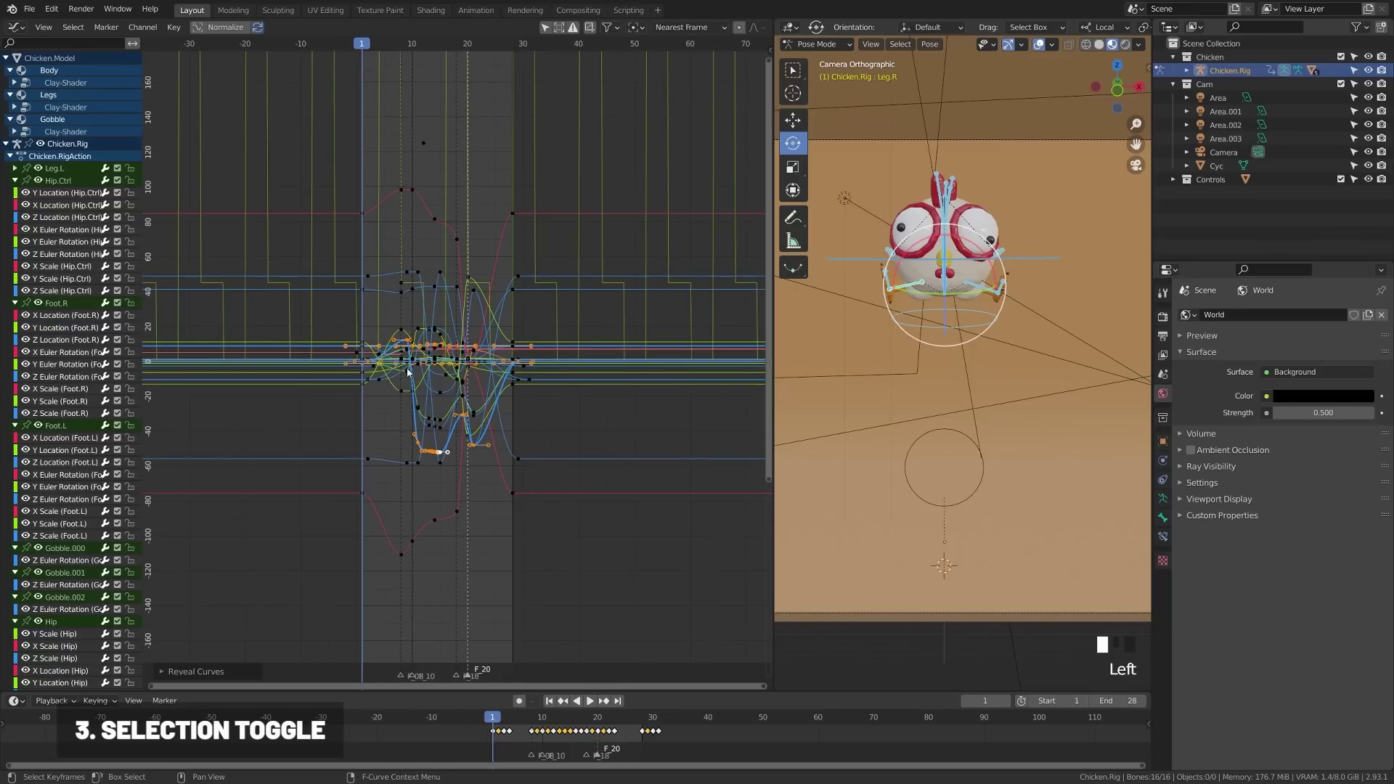
pyautogui.scroll(5, 420, 370)
pyautogui.scroll(1, 420, 375)
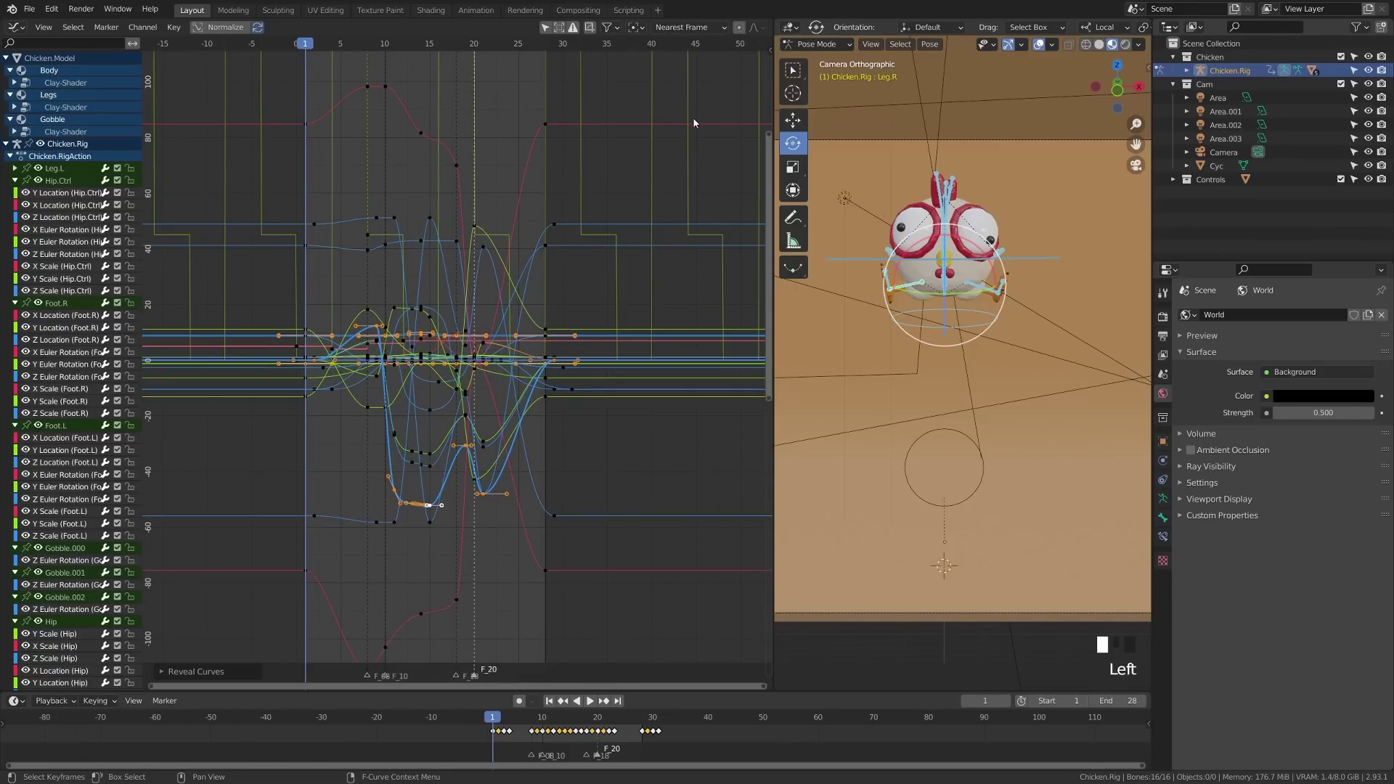
pyautogui.click(545, 27)
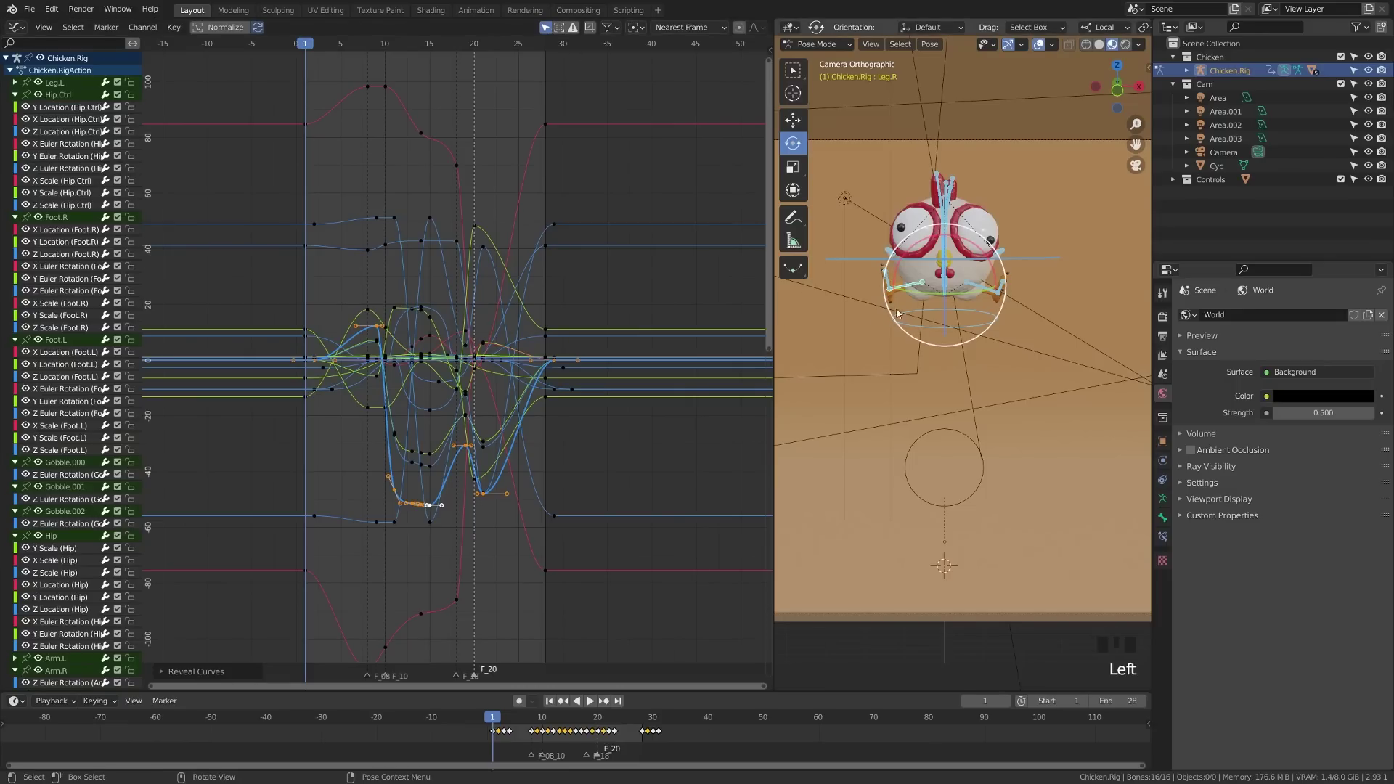
pyautogui.click(911, 288)
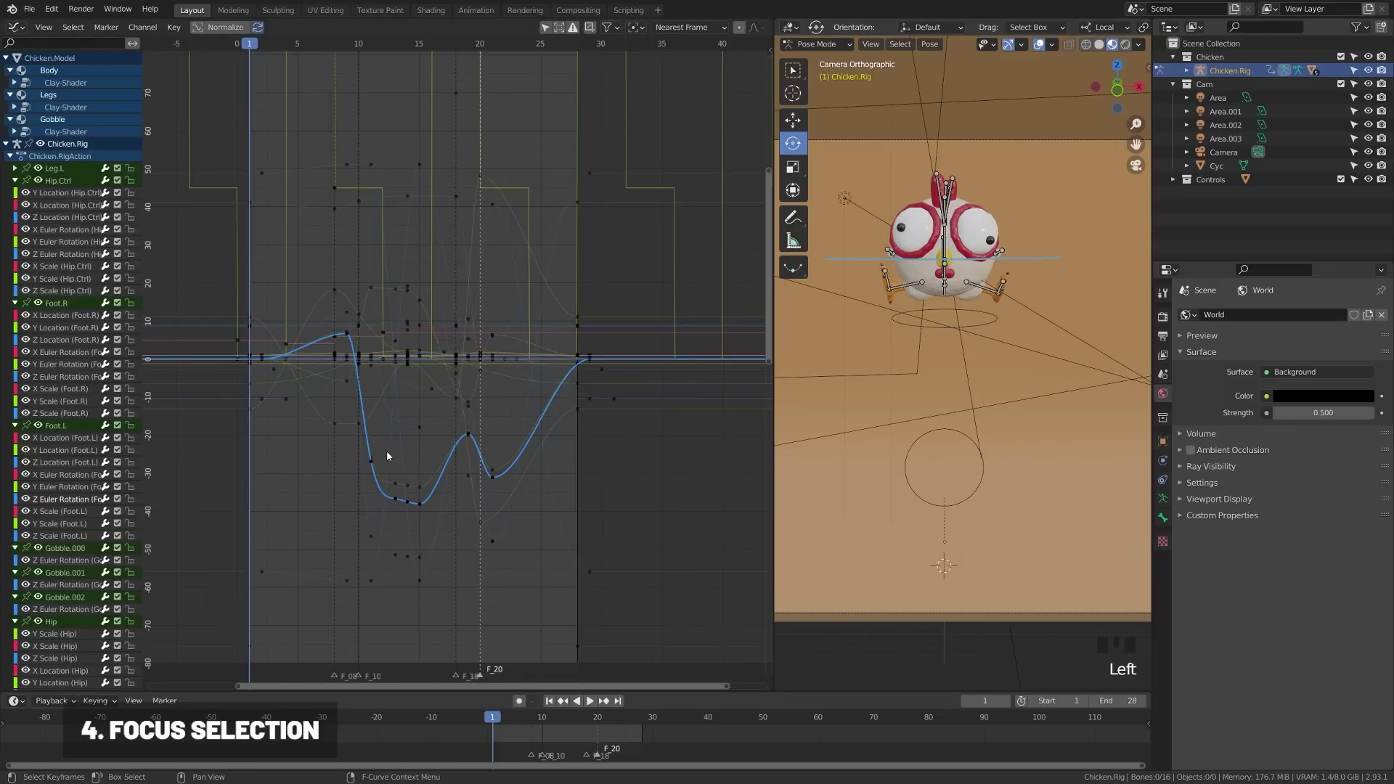
# Step: Frame the selected Z Euler Rotation curve of Foot.L repeatedly and look up the Frame Selected command
pyautogui.press('KP_Decimal')
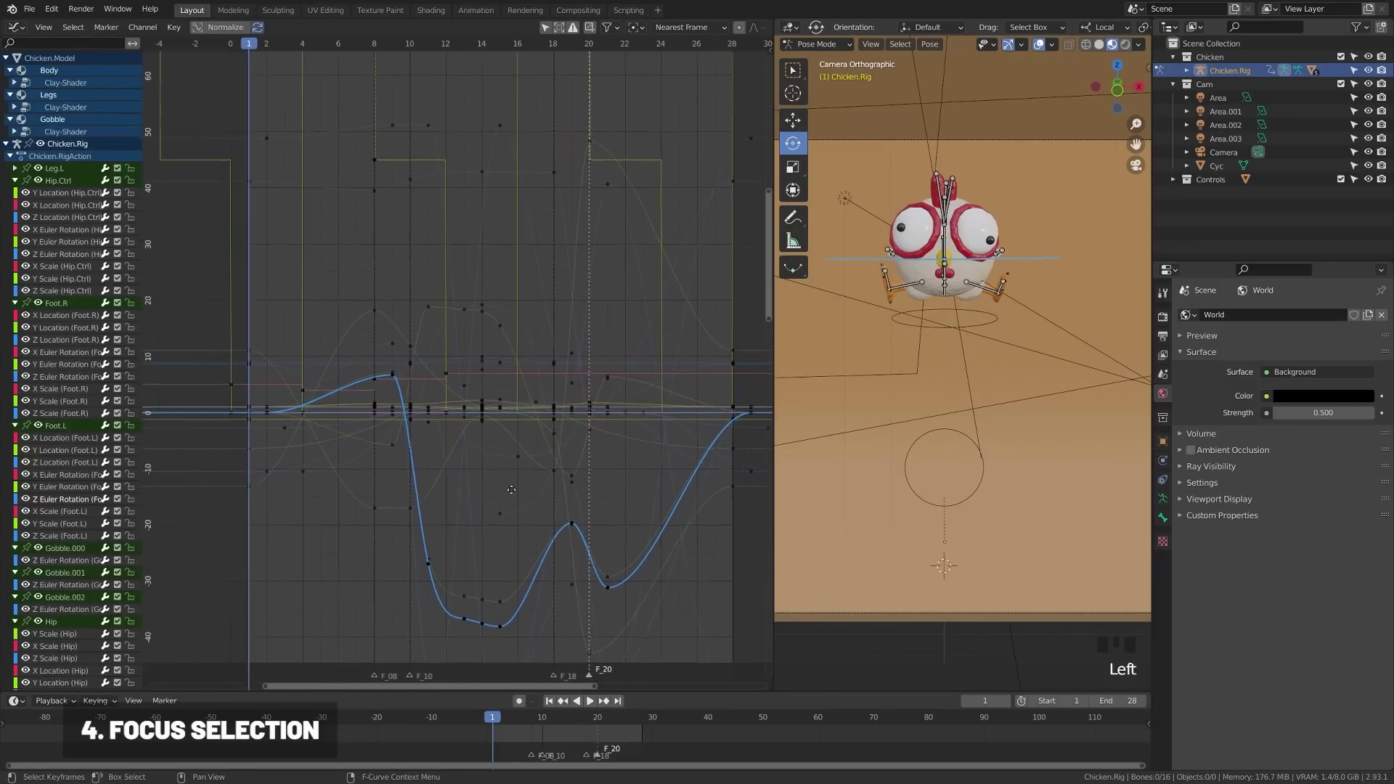
pyautogui.scroll(-4, 427, 436)
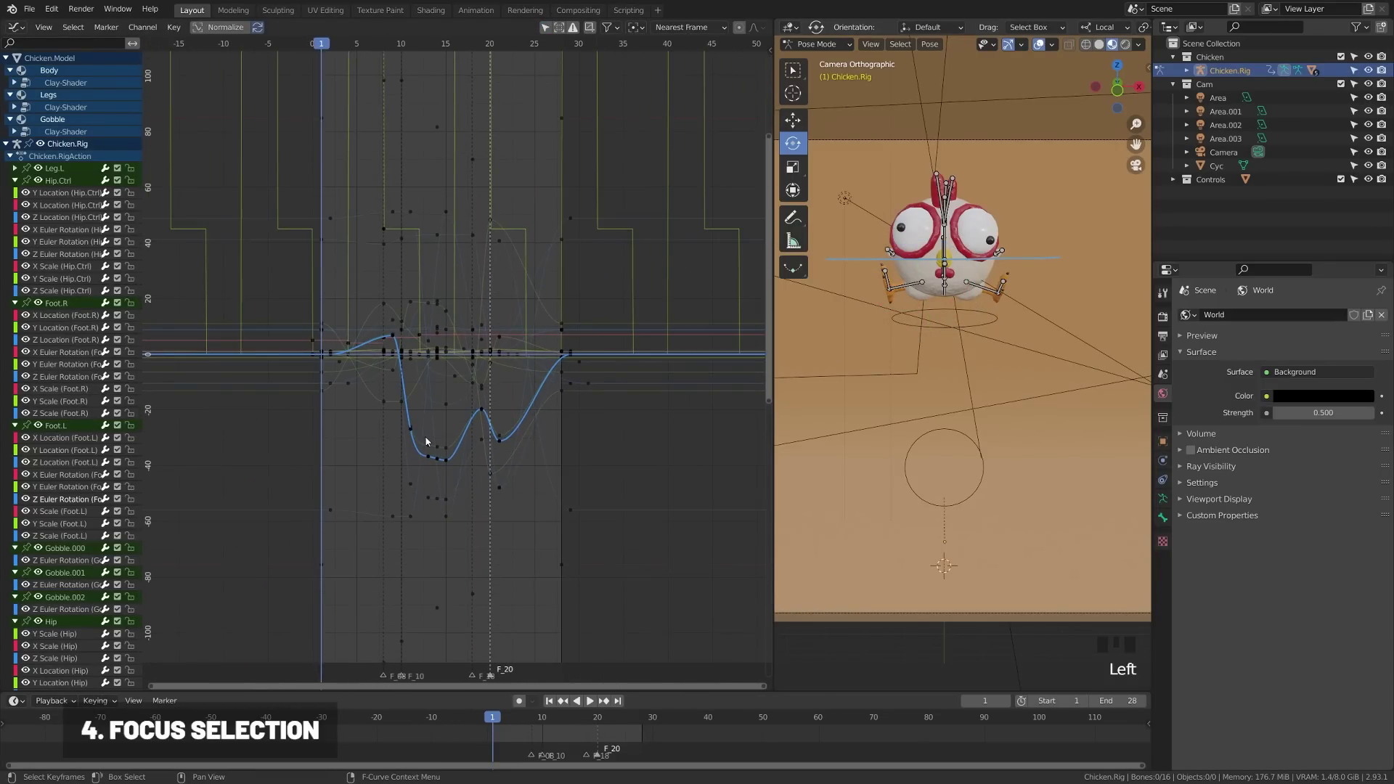
pyautogui.moveTo(439, 446); pyautogui.dragTo(440, 433, button='middle')
pyautogui.press('KP_Decimal')
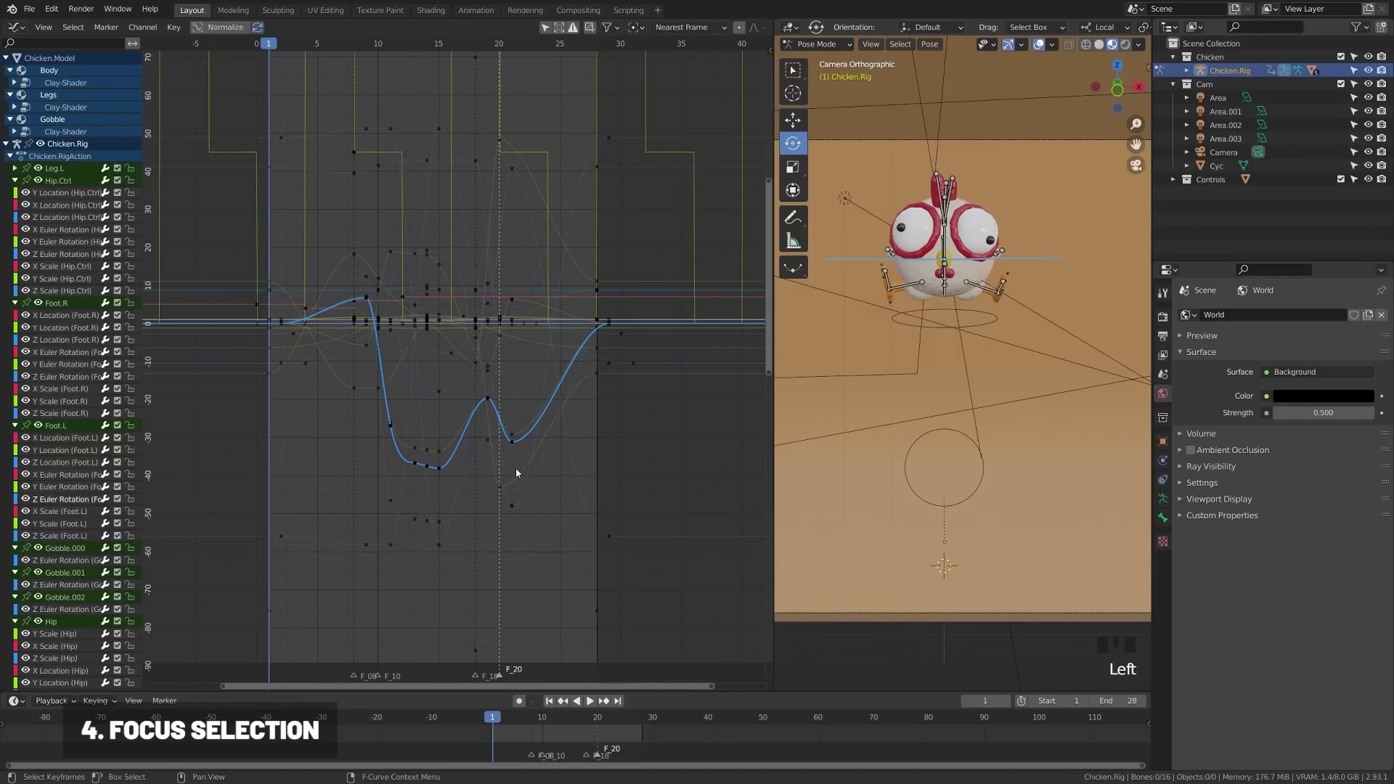
pyautogui.click(45, 27)
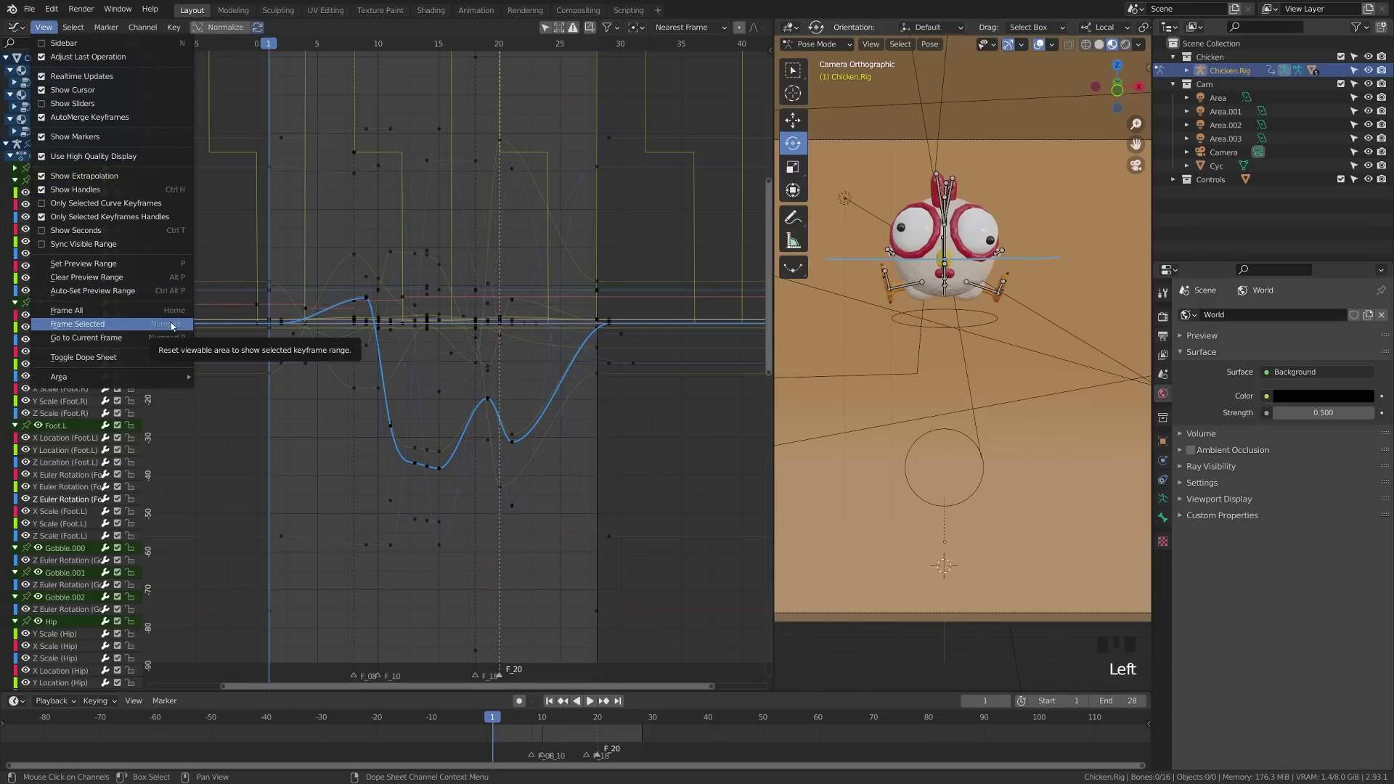
pyautogui.click(117, 524)
# Step: Isolate the Z Euler Rotation curve of Foot.L, select all its keyframes and fit the graph to them
pyautogui.hotkey('shift', 'h')
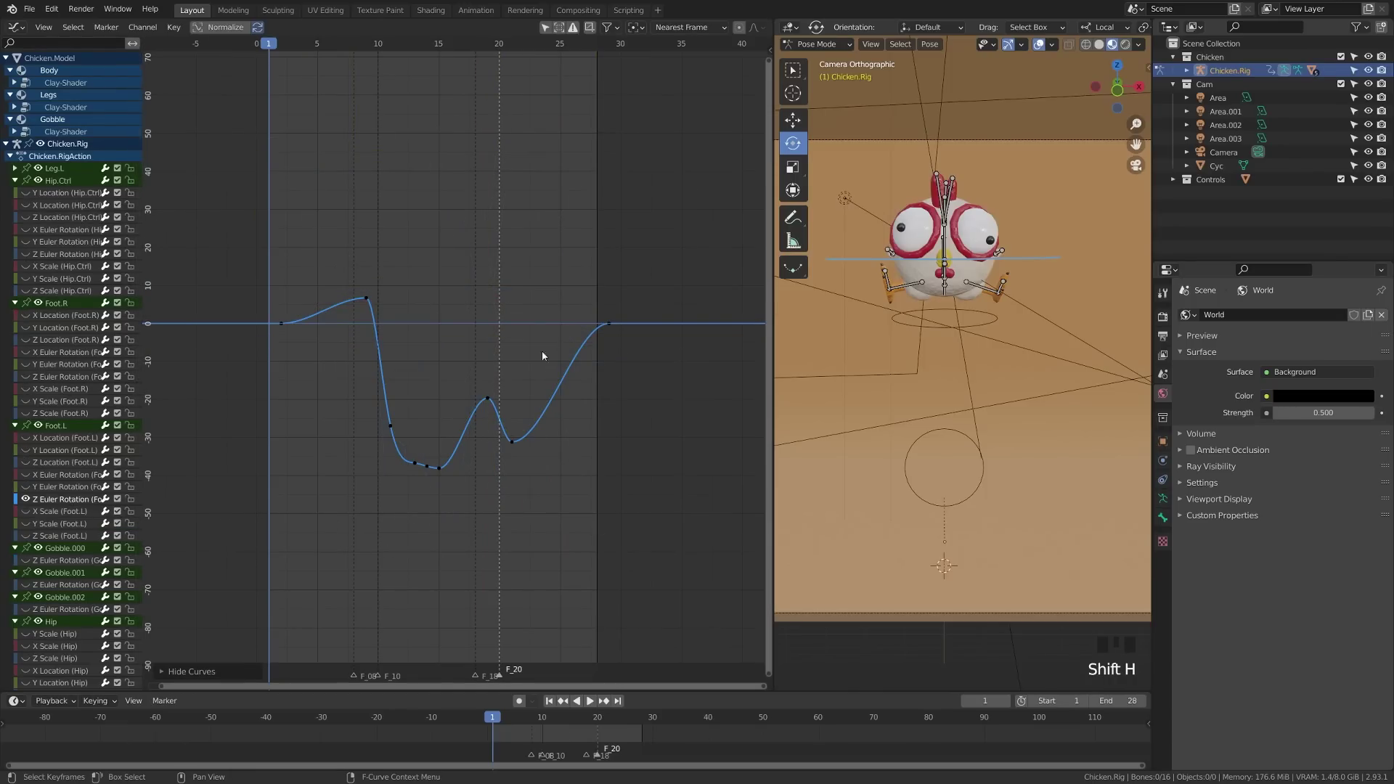
pyautogui.tripleClick(519, 411)
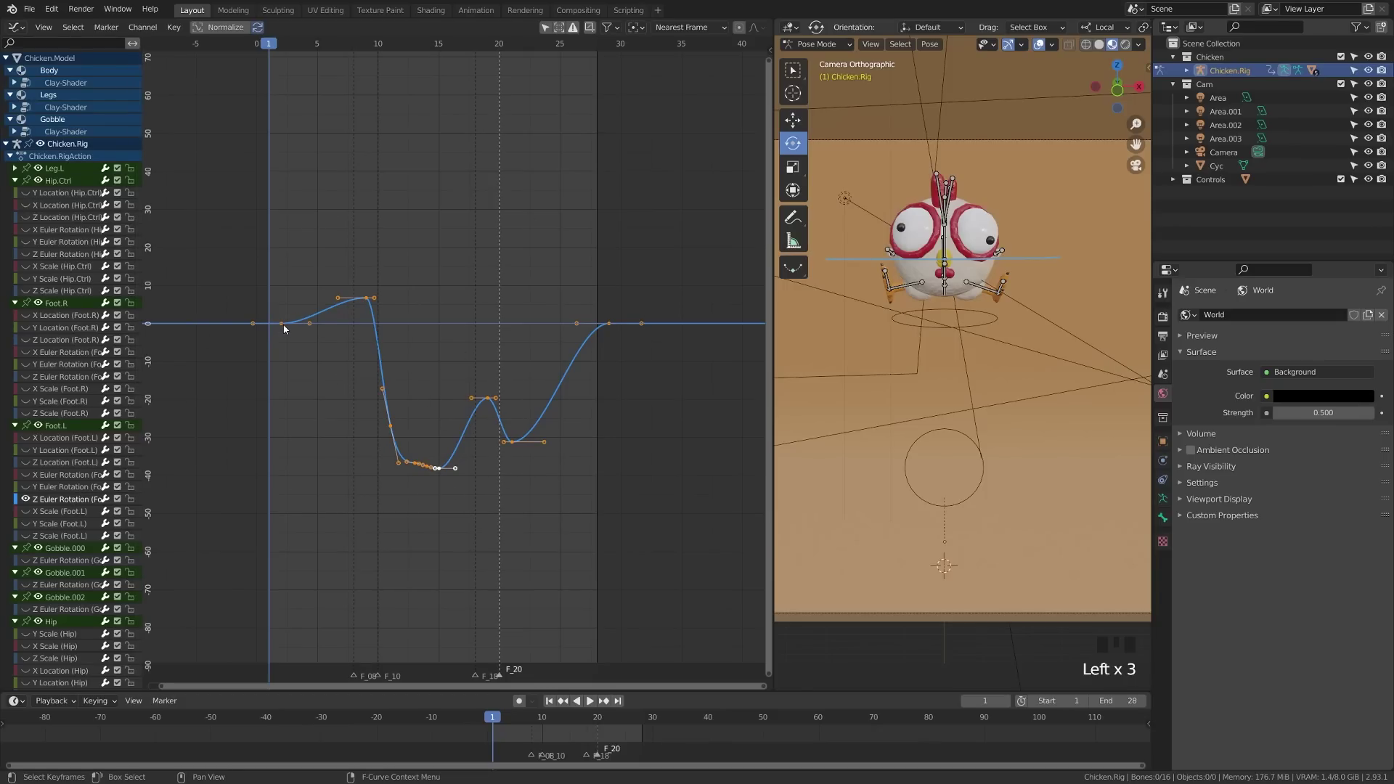
pyautogui.press('Home')
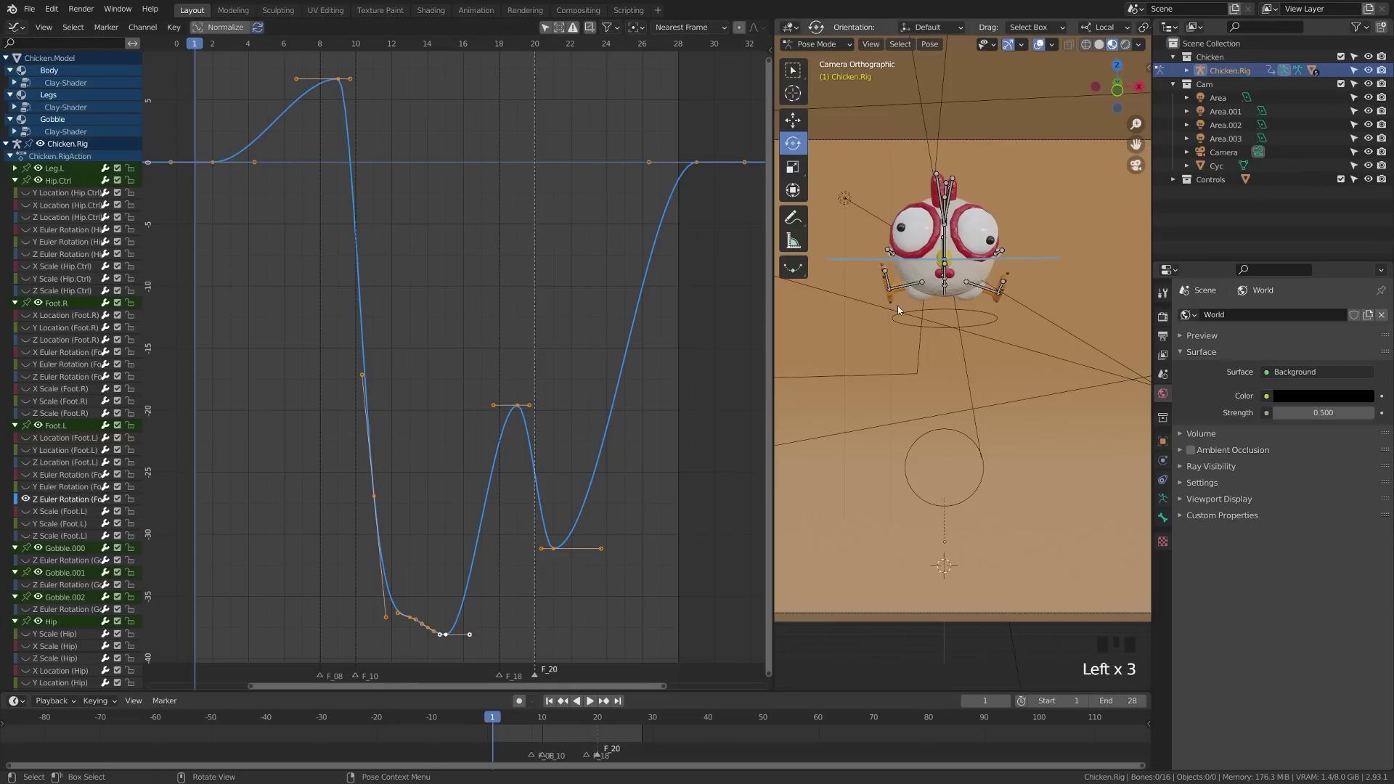
# Step: Select all bones of the rig, fit the timeline to their keyframes and briefly play the animation
pyautogui.press('a')
pyautogui.moveTo(446, 732); pyautogui.dragTo(750, 739)
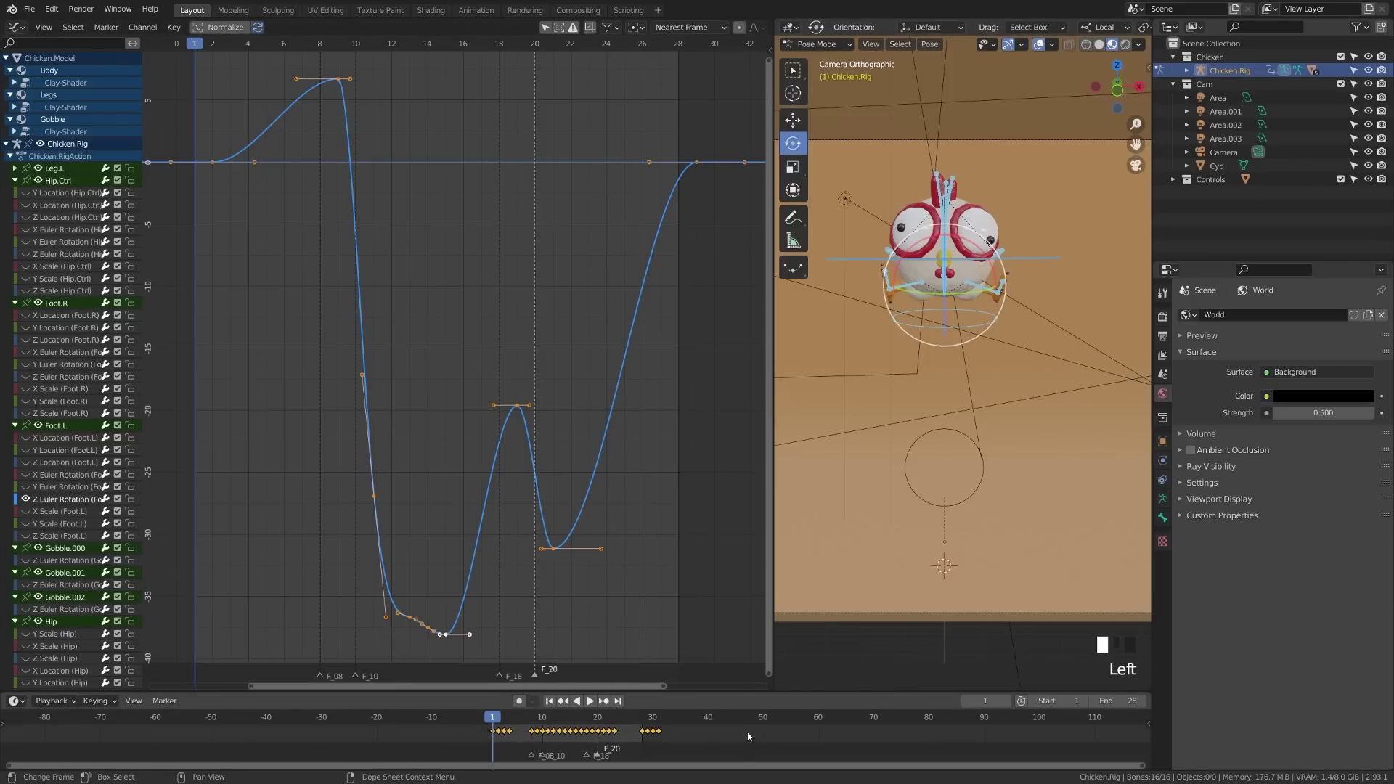
pyautogui.scroll(8, 748, 735)
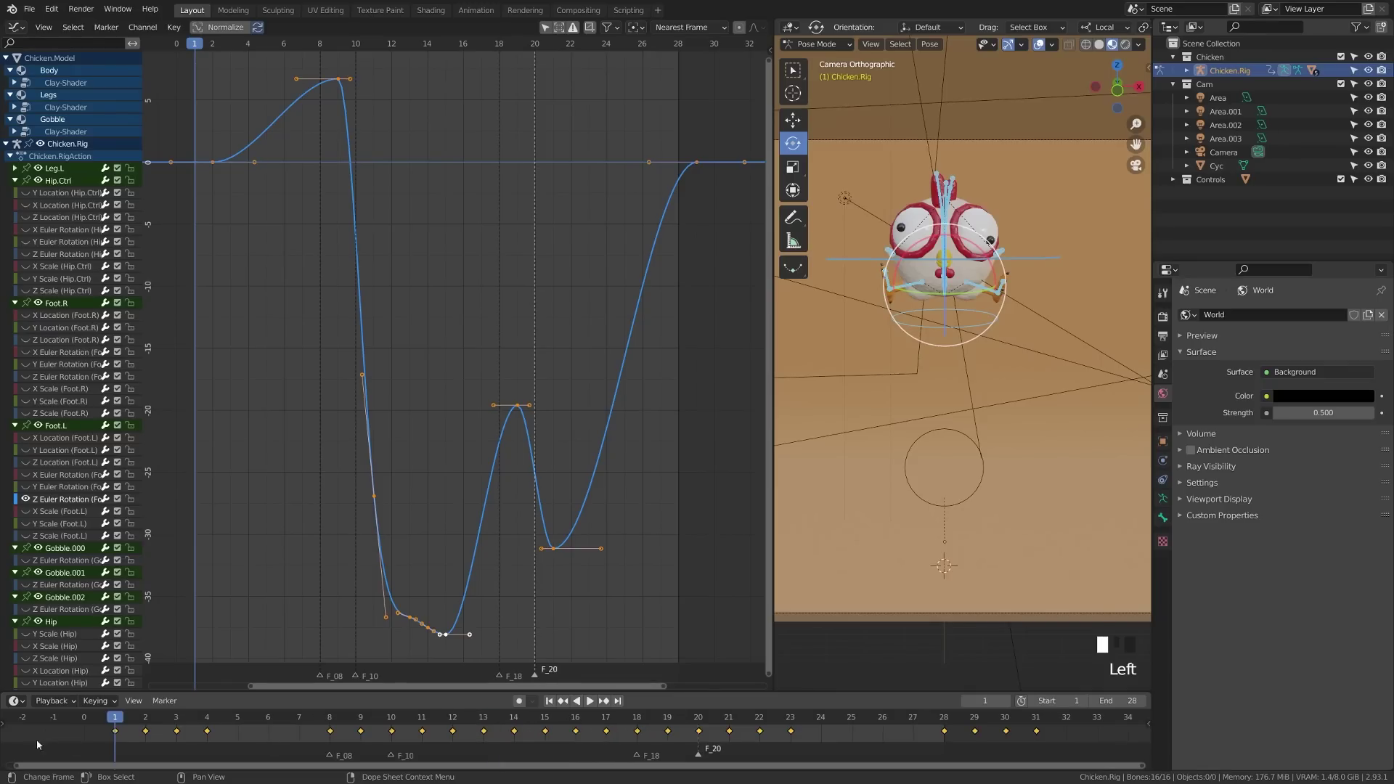
pyautogui.press('space')
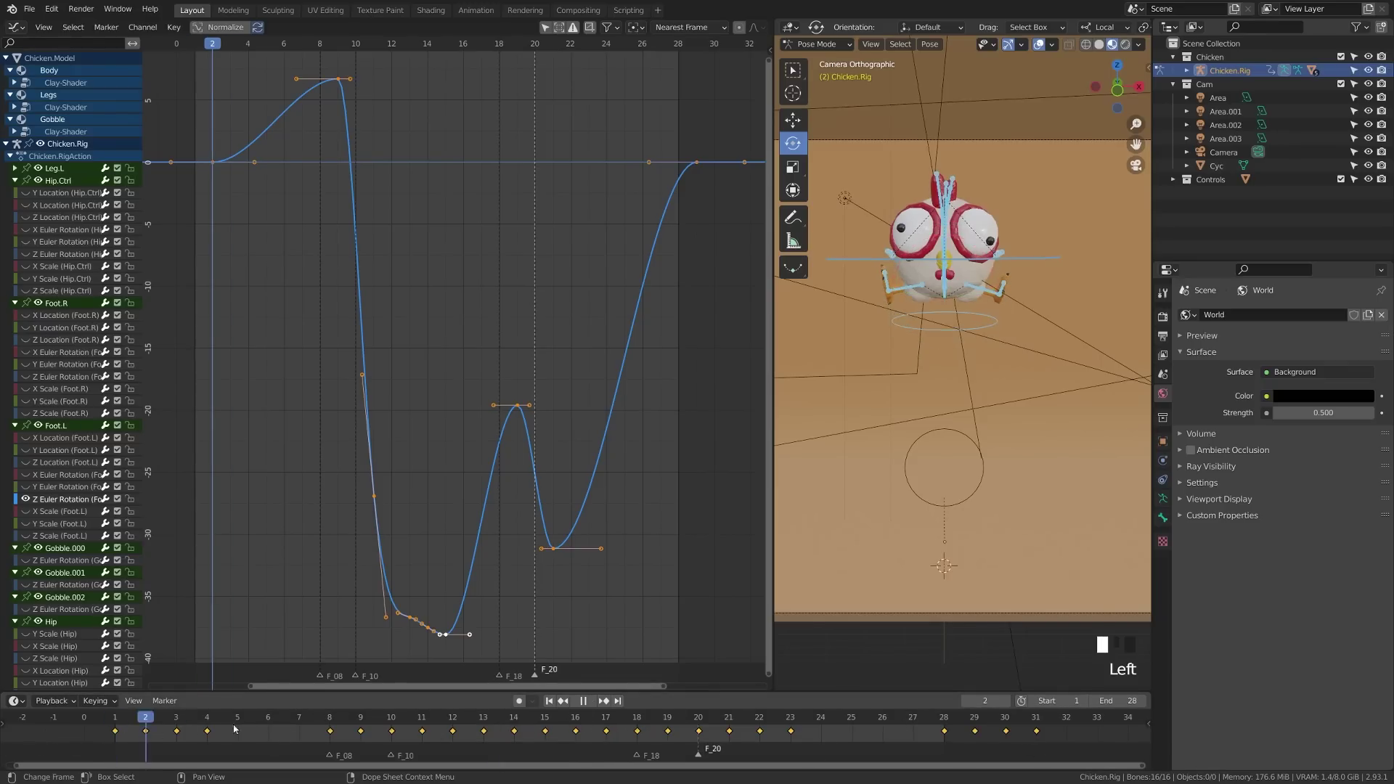
pyautogui.press('Escape')
# Step: Reveal all hidden curves, isolate Foot.L's Z Euler Rotation again, and select and frame its keyframes
pyautogui.hotkey('alt', 'h')
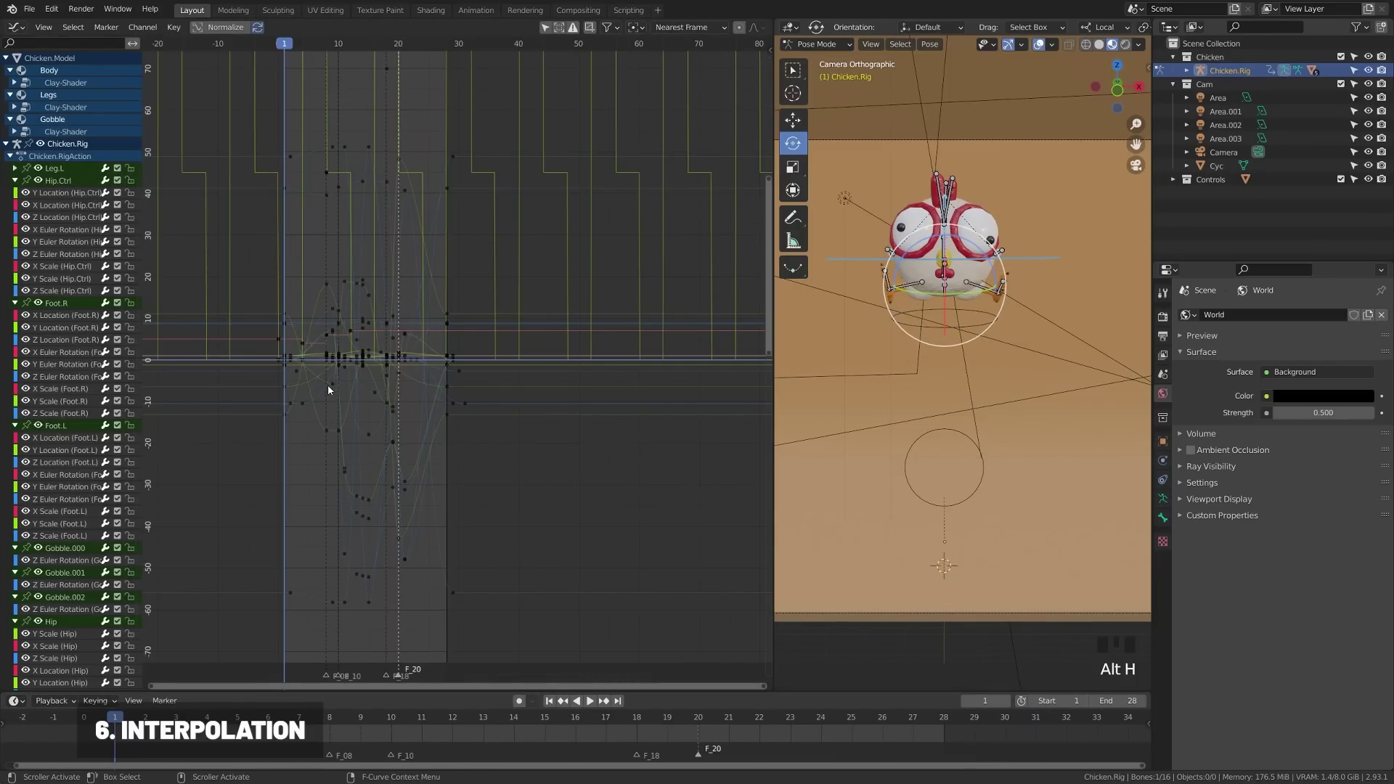
pyautogui.moveTo(336, 398); pyautogui.dragTo(347, 378, button='middle')
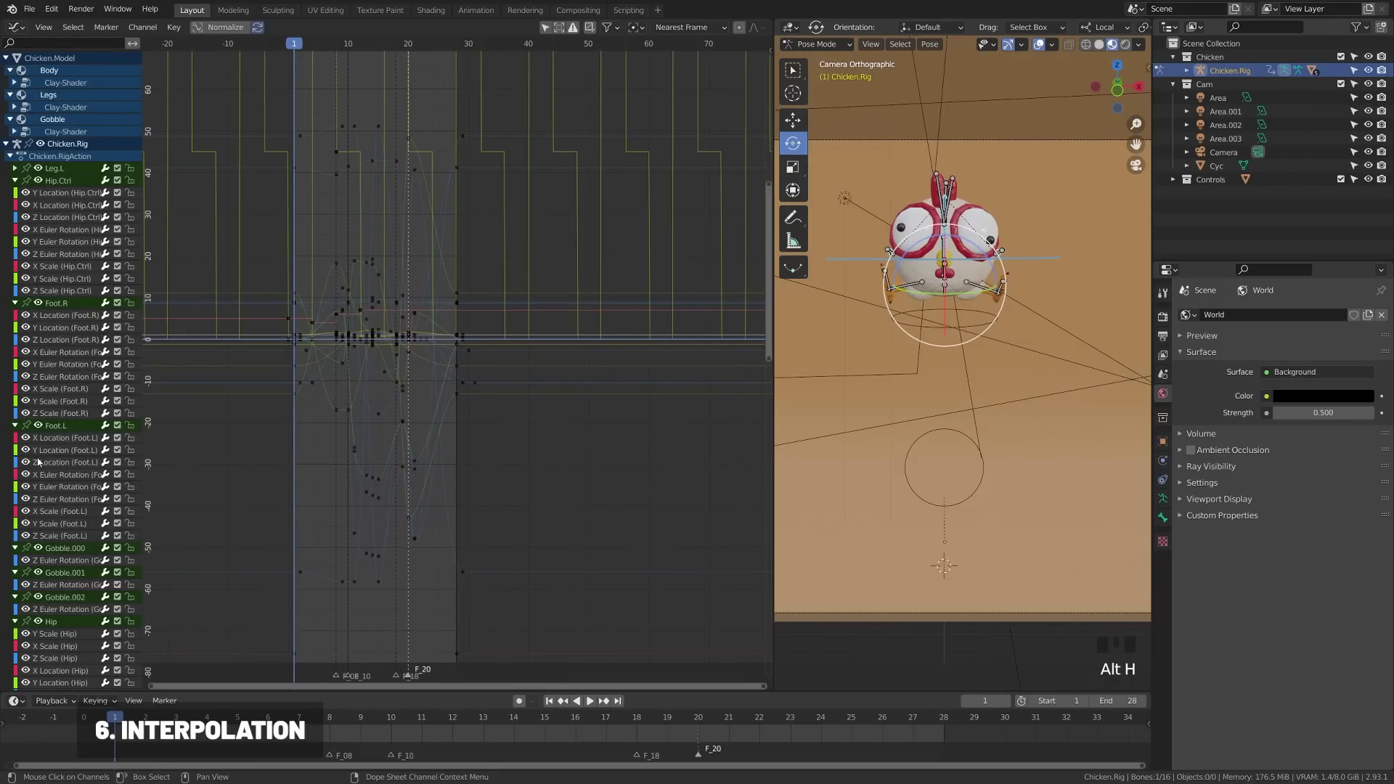
pyautogui.click(64, 499)
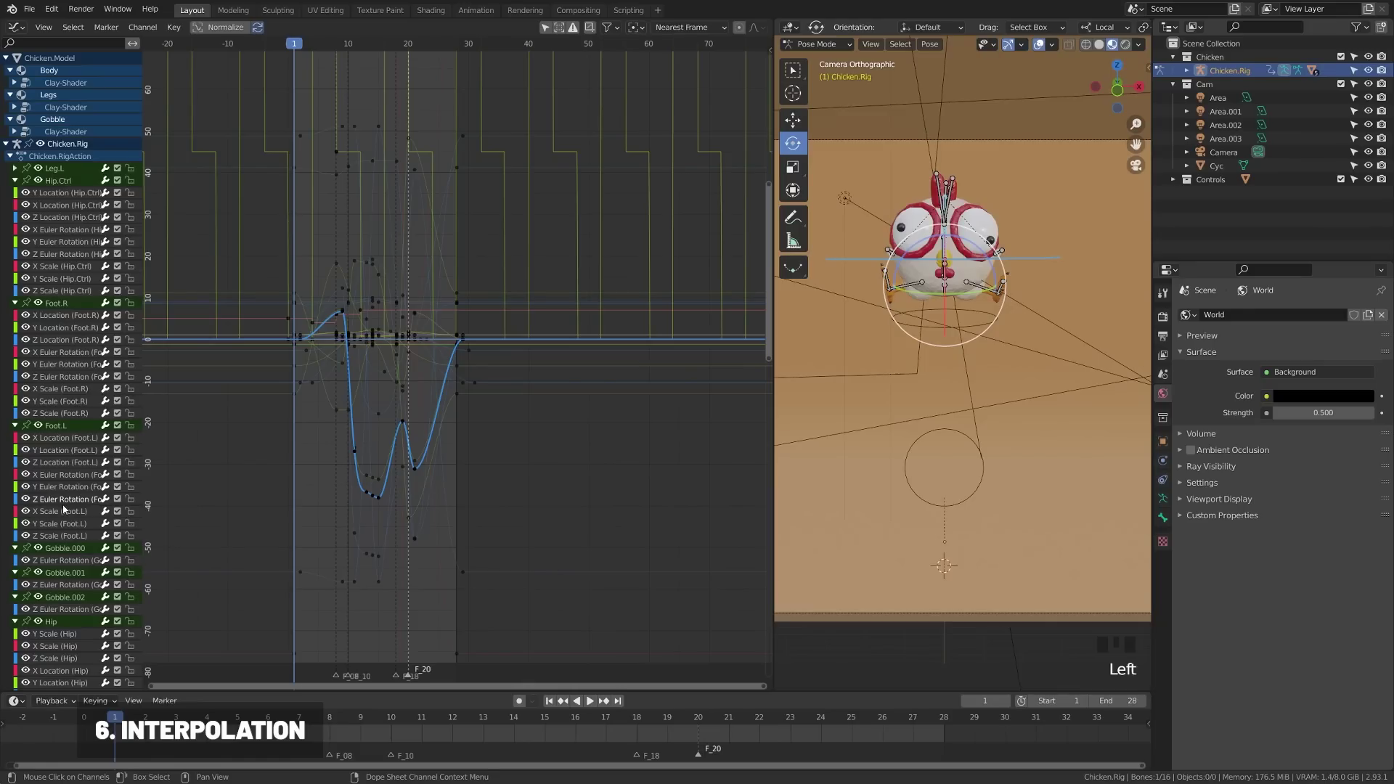
pyautogui.hotkey('shift', 'h')
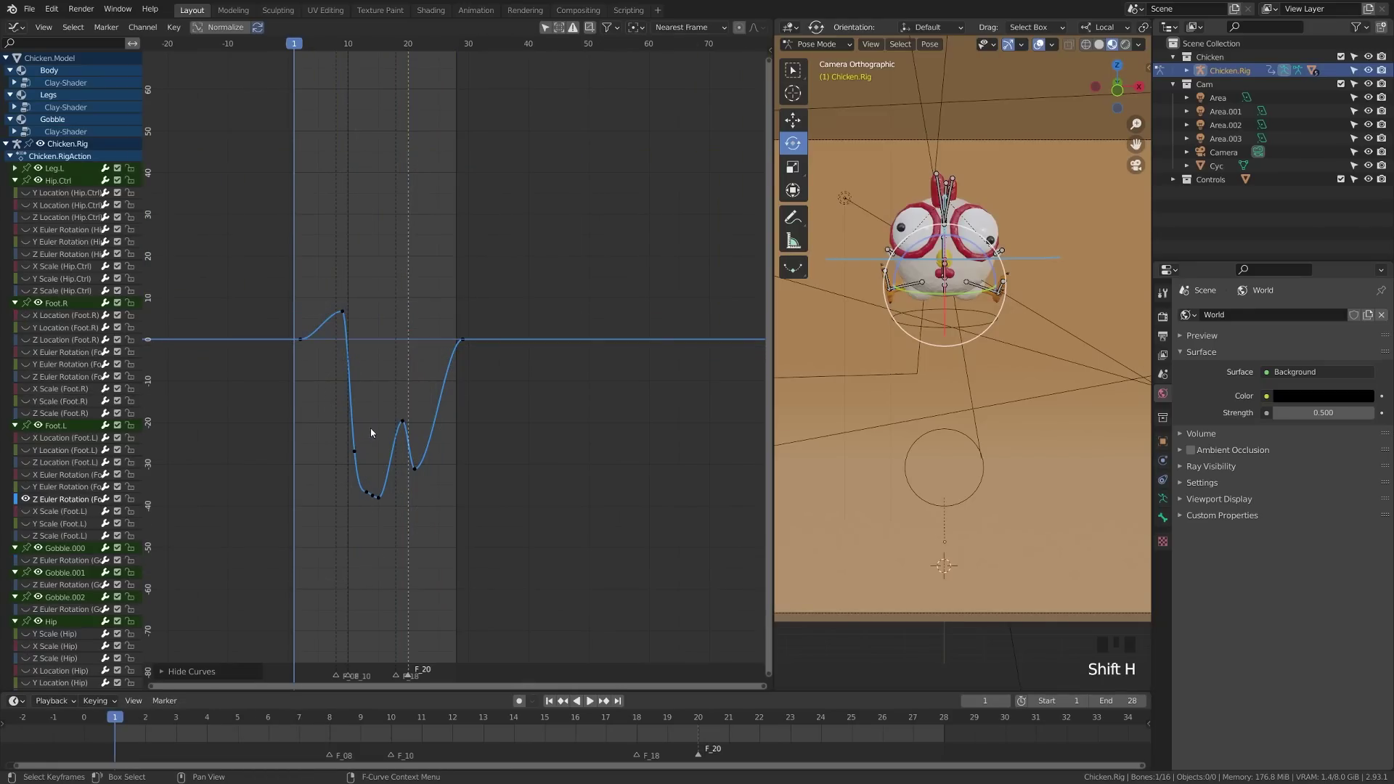
pyautogui.press('a')
pyautogui.press('Home')
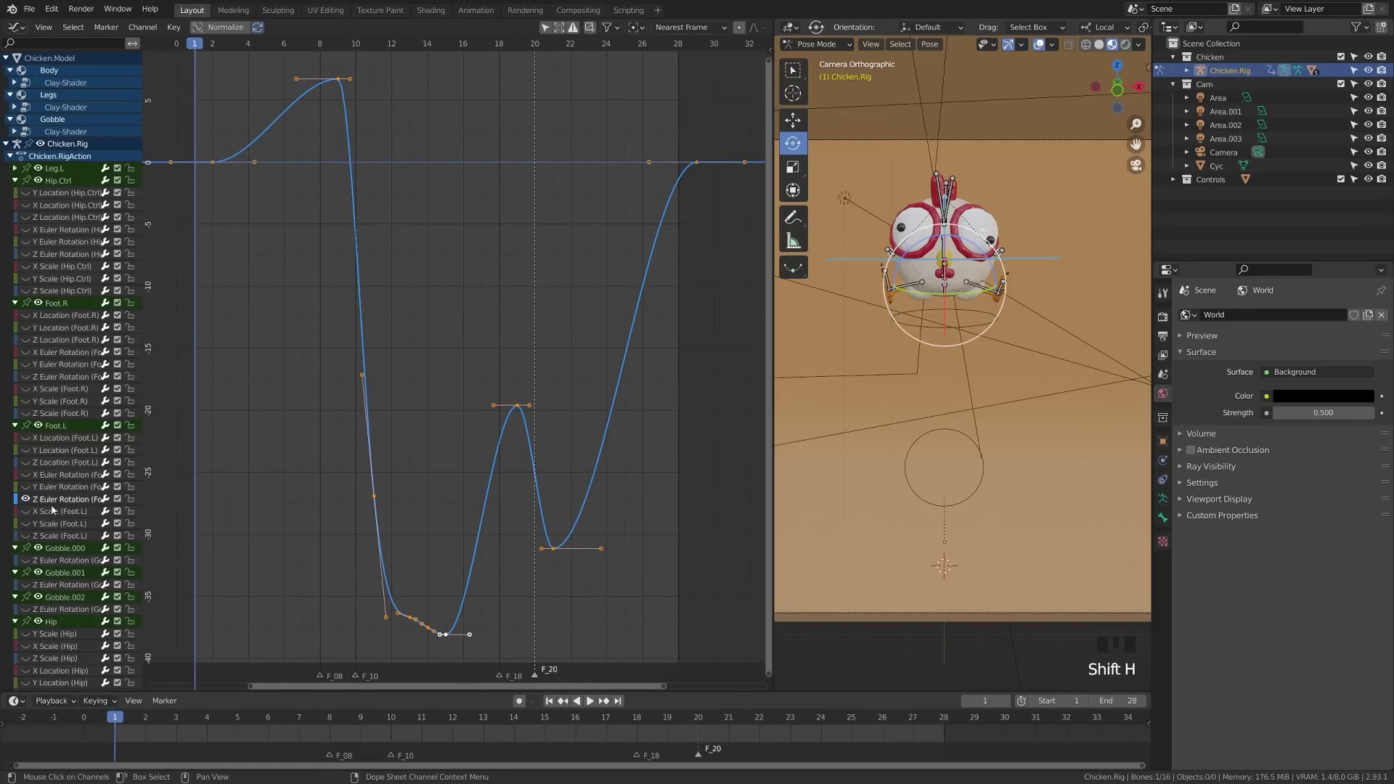
pyautogui.press('KP_Decimal')
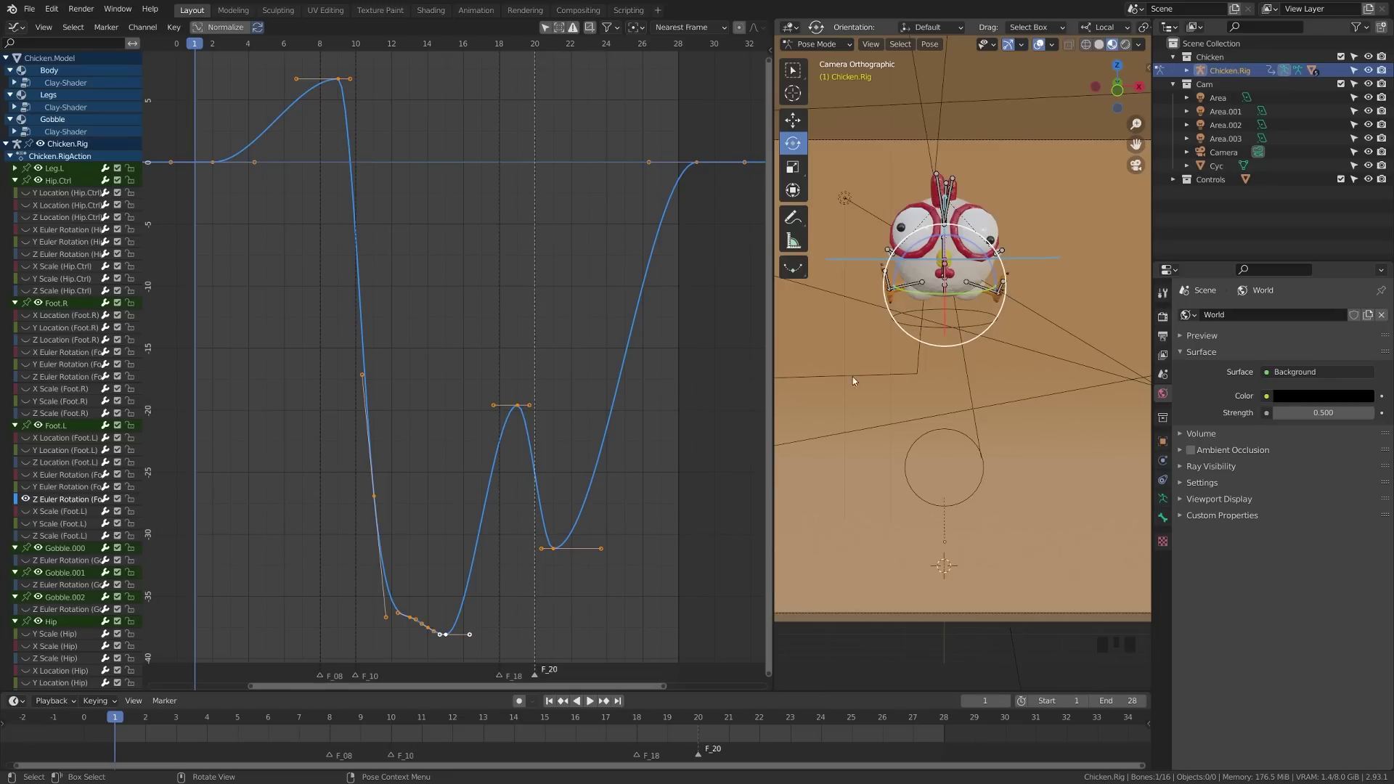
# Step: Scrub the playhead to frame 16, back to frame 2, and between frames 2 and 9 to compare the pose with the curve
pyautogui.moveTo(208, 47); pyautogui.dragTo(464, 531)
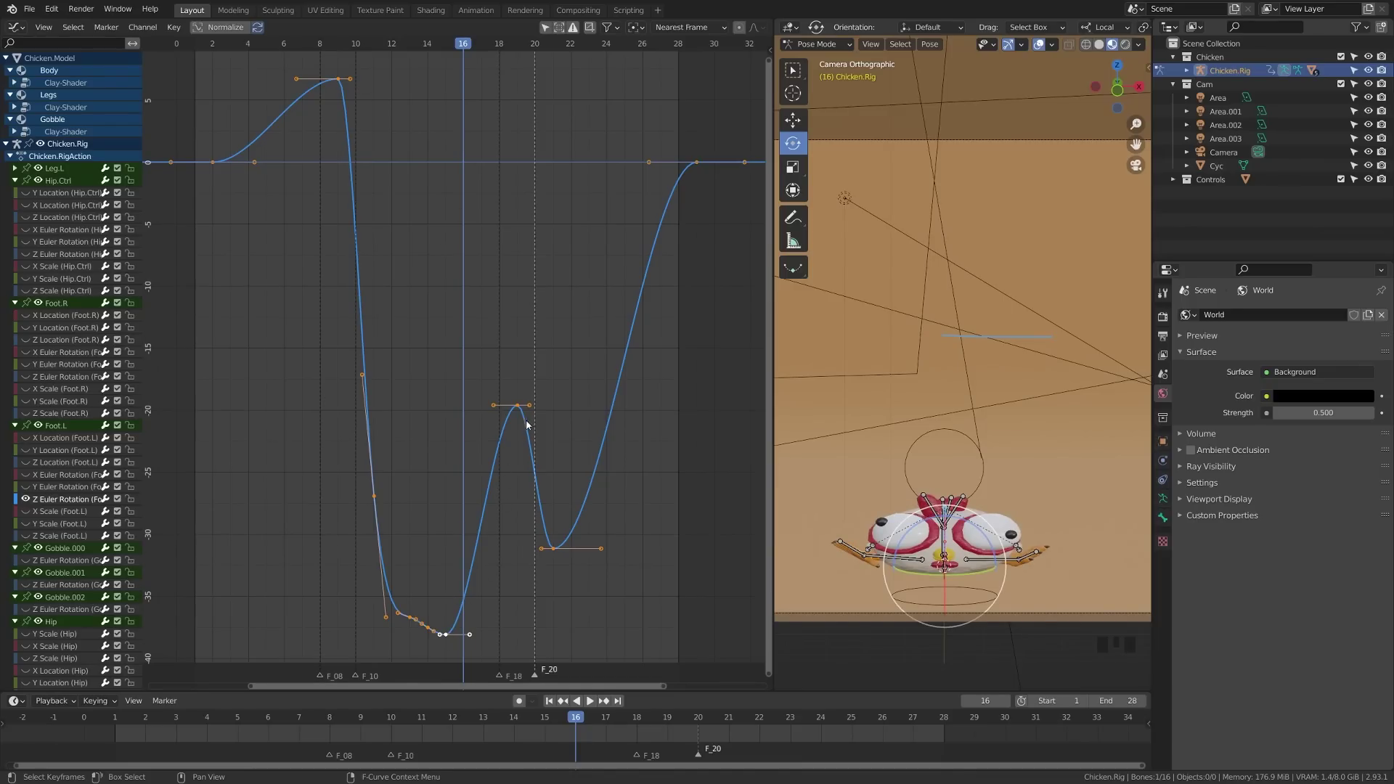
pyautogui.moveTo(459, 101); pyautogui.dragTo(219, 171)
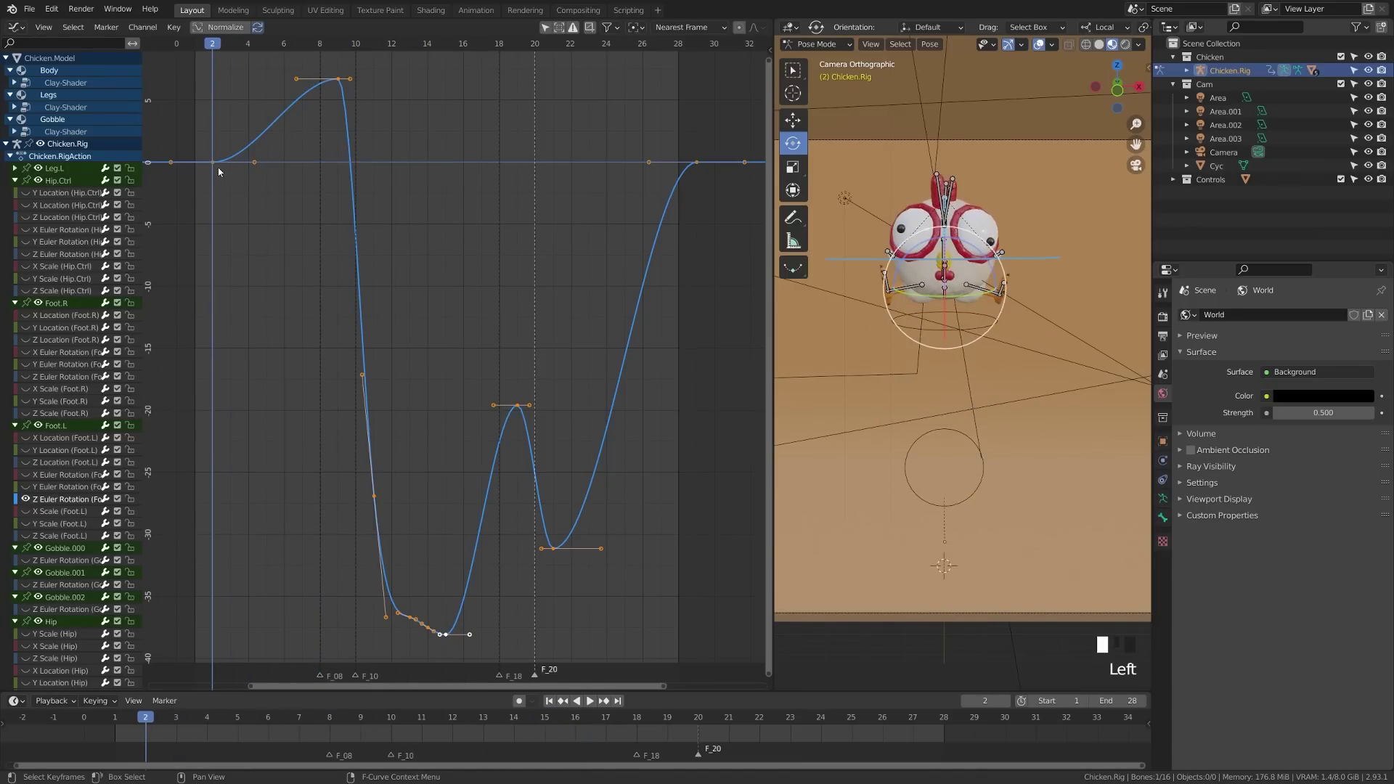
pyautogui.click(337, 53)
pyautogui.moveTo(312, 70); pyautogui.dragTo(208, 125)
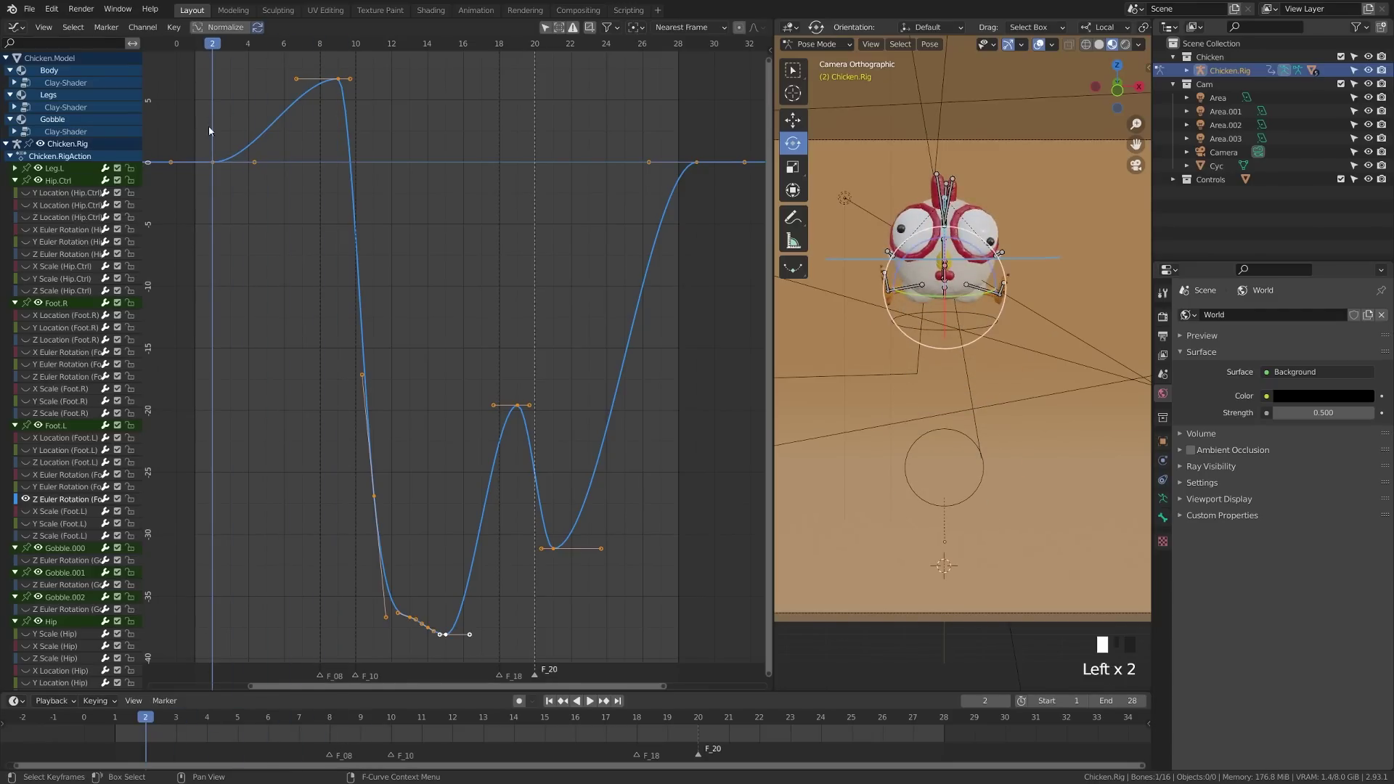
pyautogui.click(338, 49)
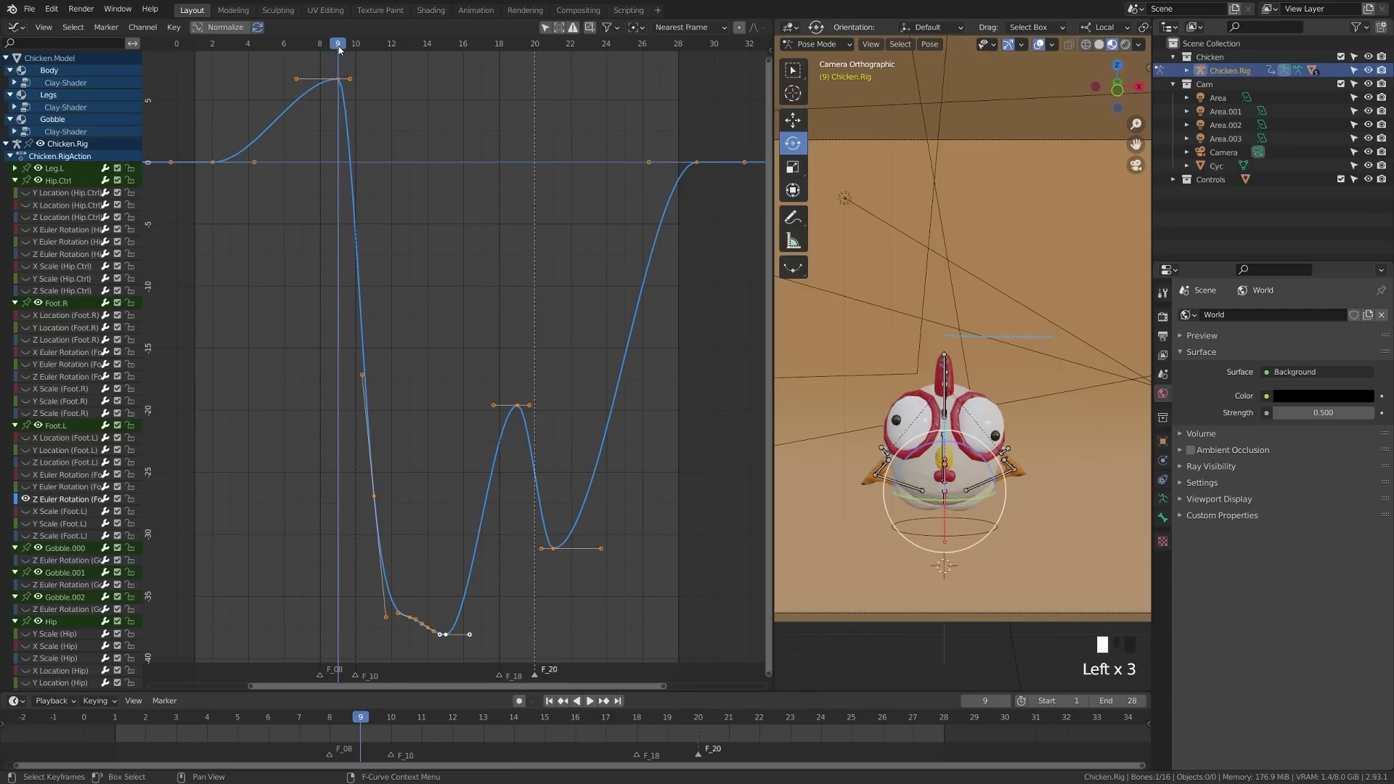
pyautogui.moveTo(339, 49); pyautogui.dragTo(212, 102)
# Step: Try moving the frame 2 keyframe's right handle about 4 frames along X, scrub to frame 9, and undo the move
pyautogui.click(252, 164)
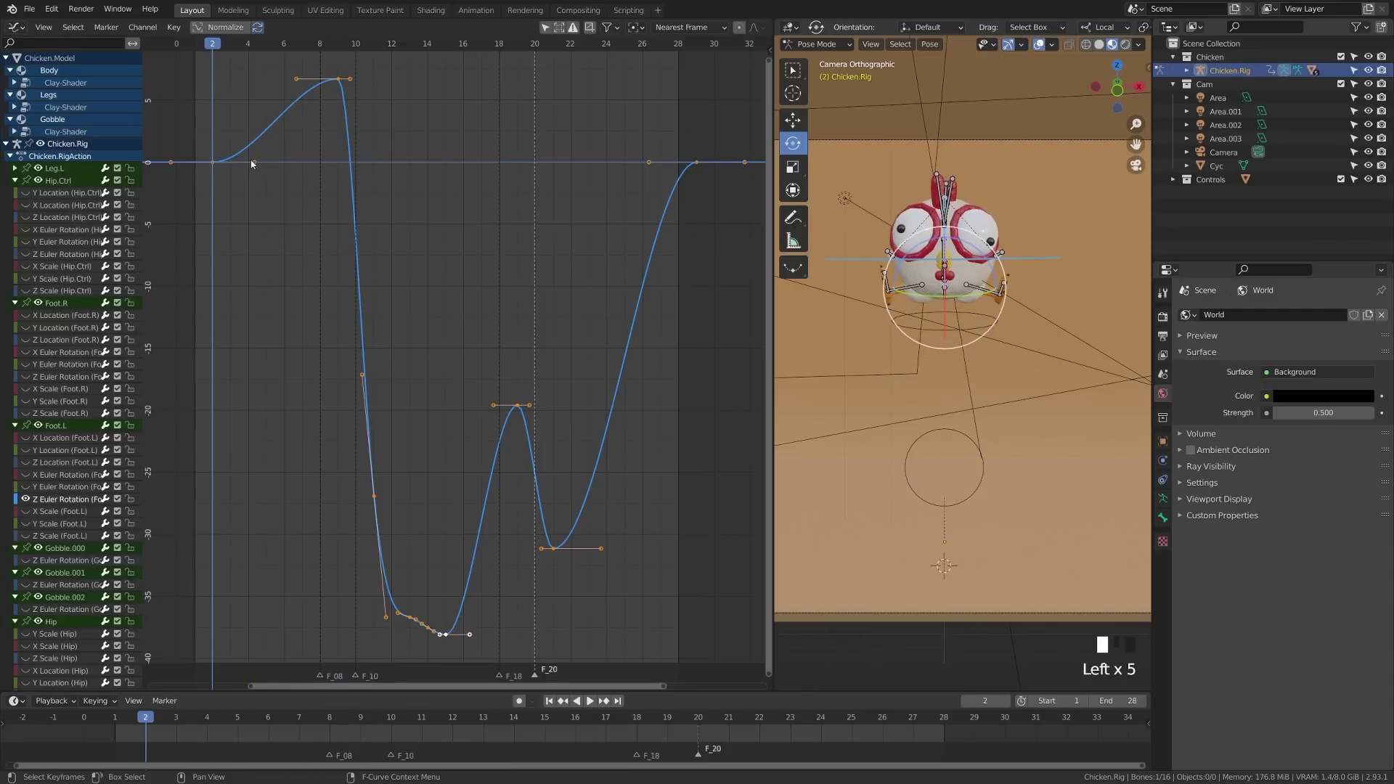
pyautogui.press('g')
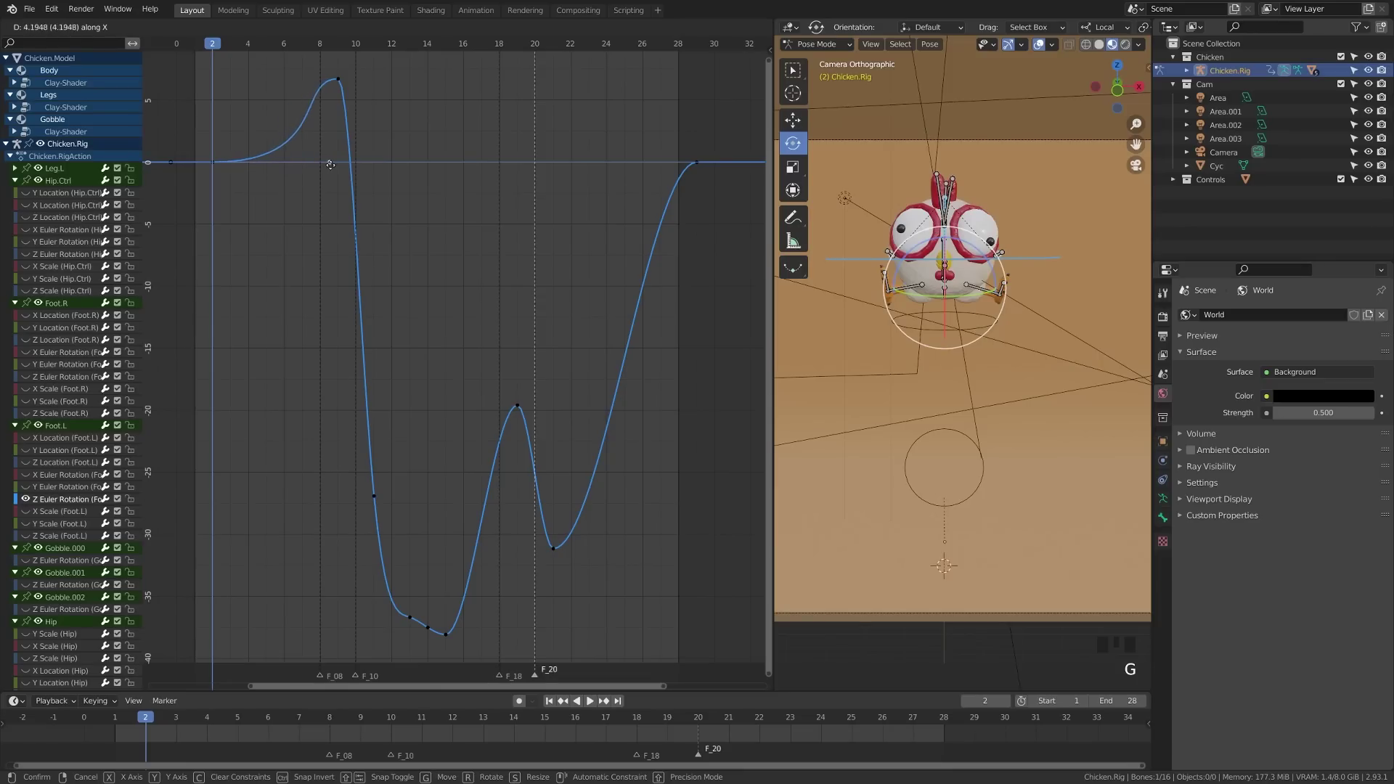
pyautogui.click(230, 45)
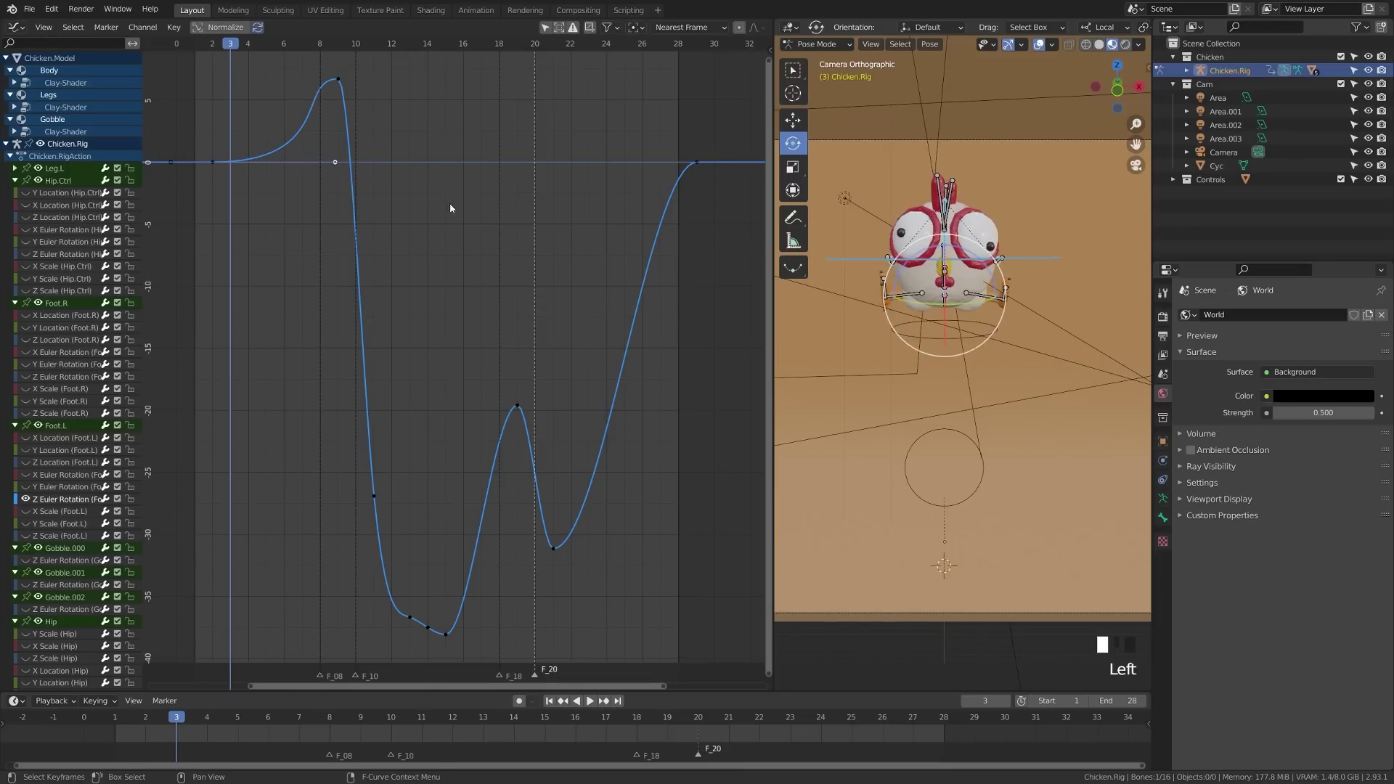
pyautogui.click(232, 47)
pyautogui.moveTo(251, 50); pyautogui.dragTo(333, 104)
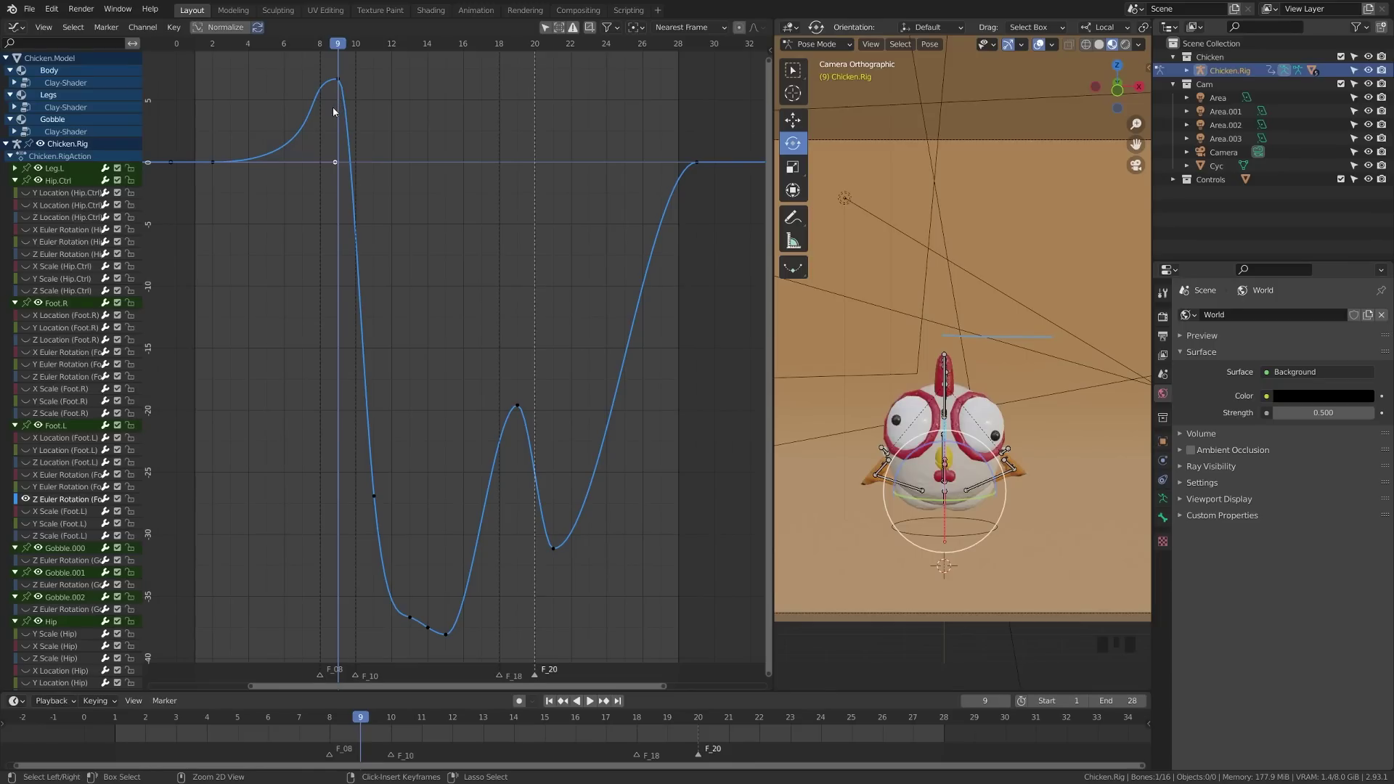
pyautogui.hotkey('ctrl', 'z')
pyautogui.hotkey('ctrl', 'z')
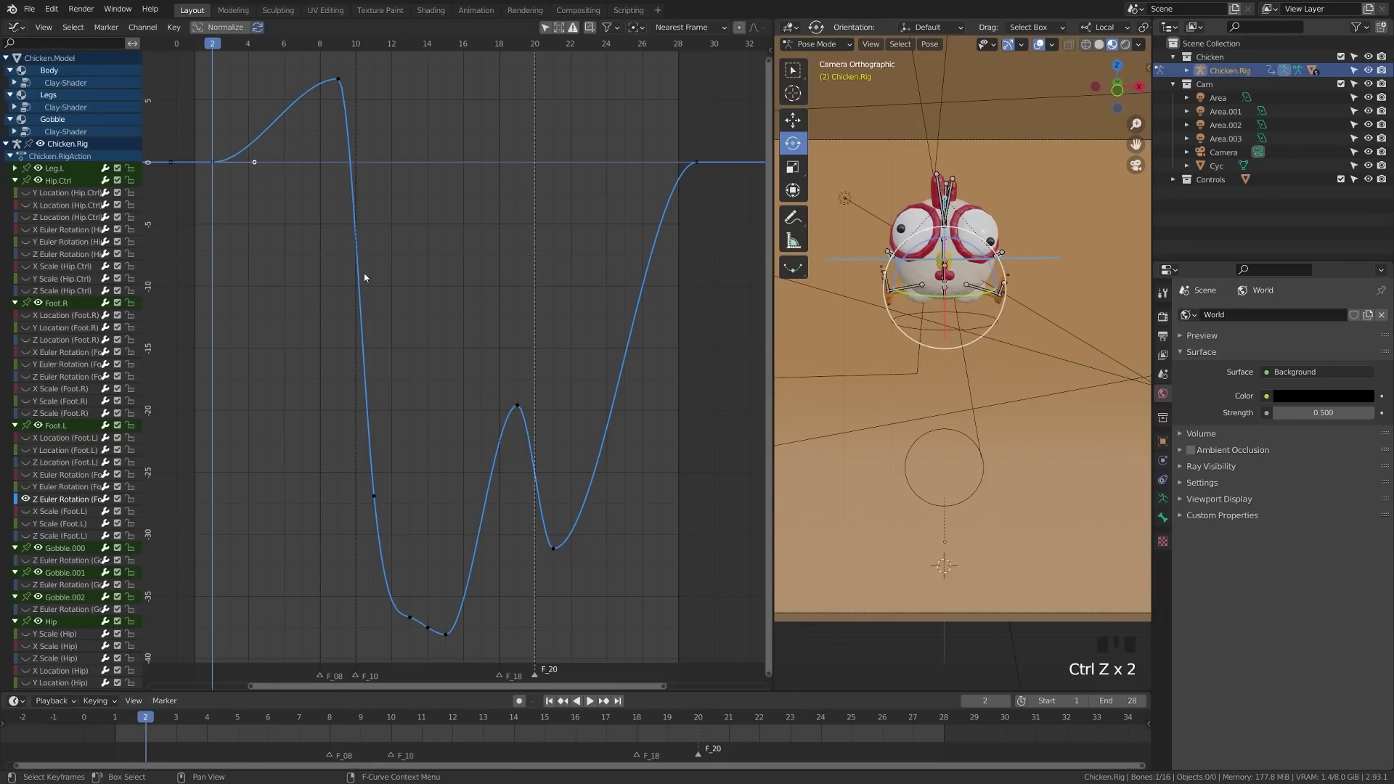
# Step: Set all keyframes of Foot.L's Z Euler Rotation to Bezier interpolation and scrub between frames 2 and 3
pyautogui.press('a')
pyautogui.press('t')
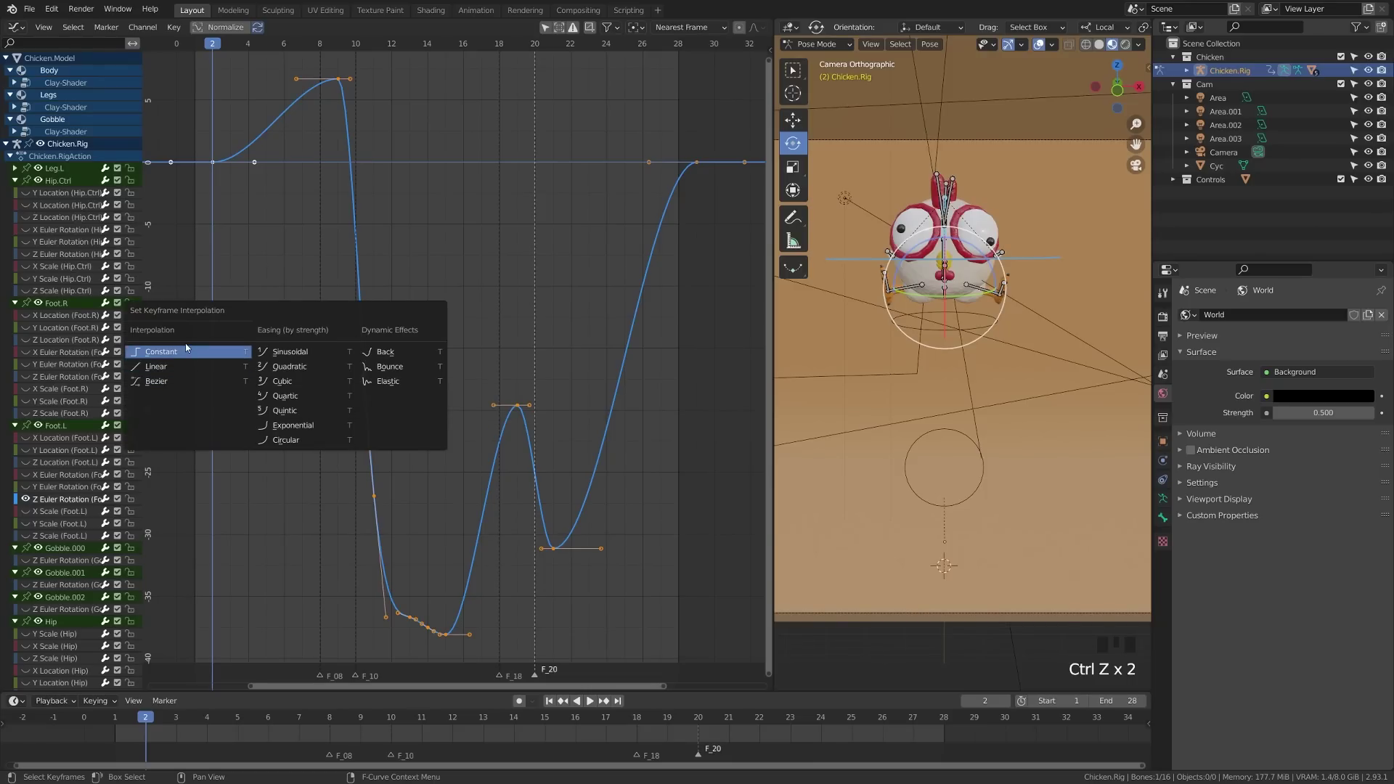
pyautogui.click(189, 383)
pyautogui.click(243, 87)
pyautogui.moveTo(244, 45); pyautogui.dragTo(225, 186)
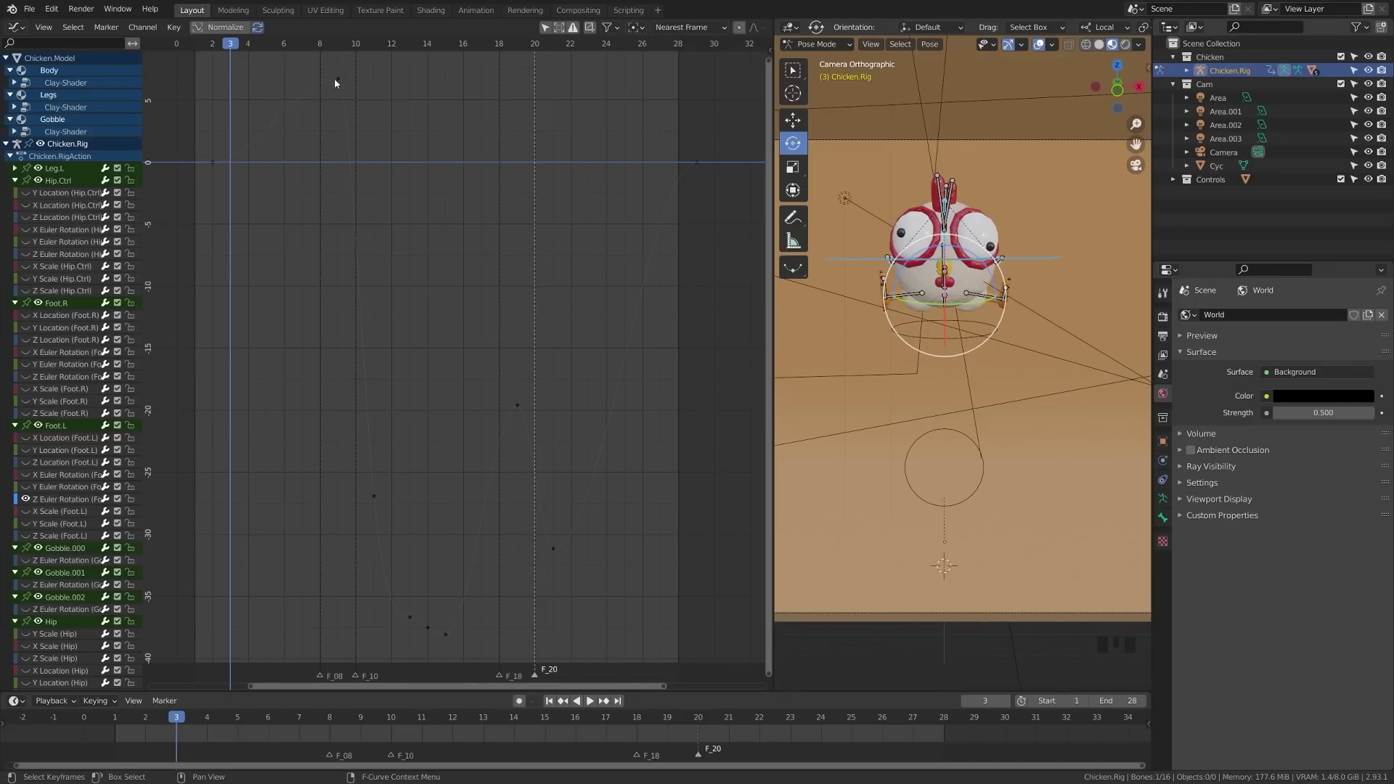
pyautogui.moveTo(269, 49); pyautogui.dragTo(212, 94)
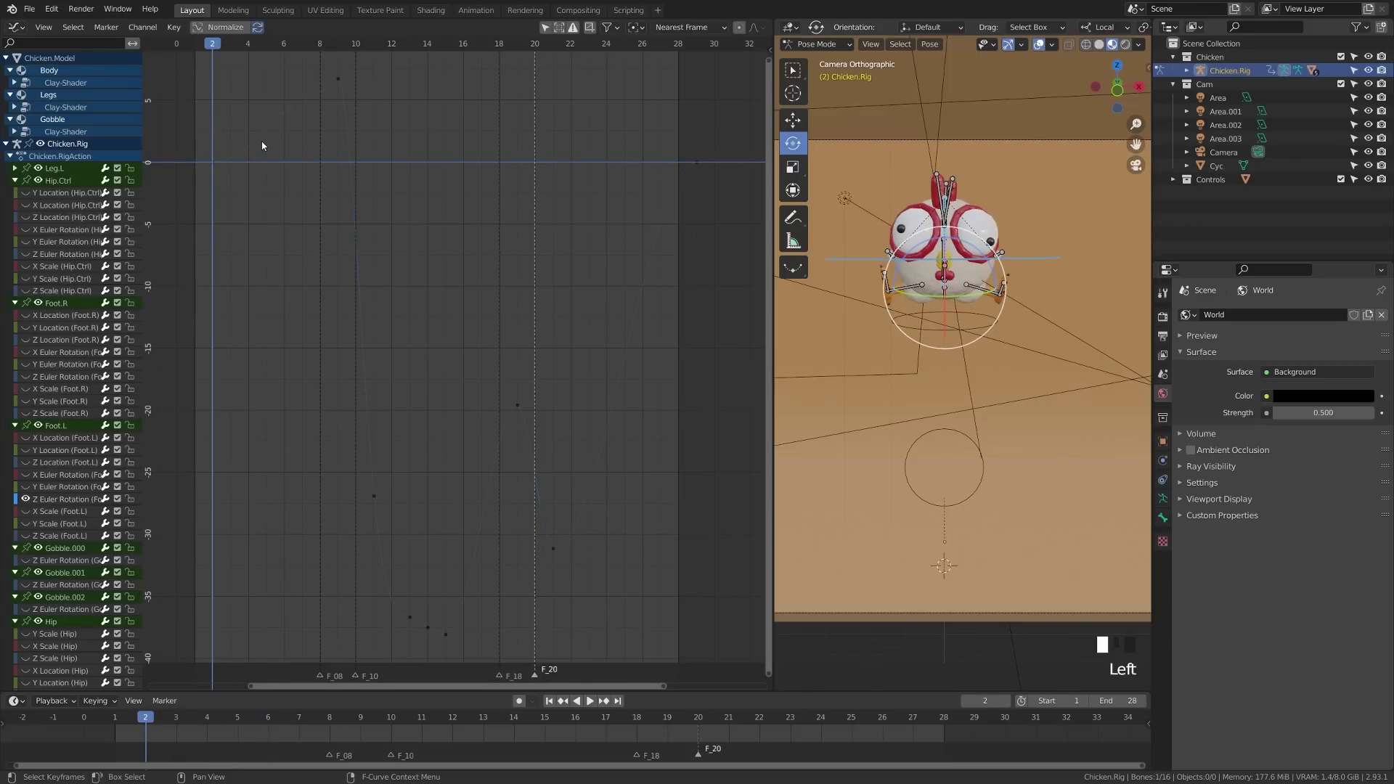
# Step: Deselect all bones of the rig and reveal all hidden animation curves
pyautogui.press('a')
pyautogui.press('a')
pyautogui.press('a')
pyautogui.press('a')
pyautogui.press('a')
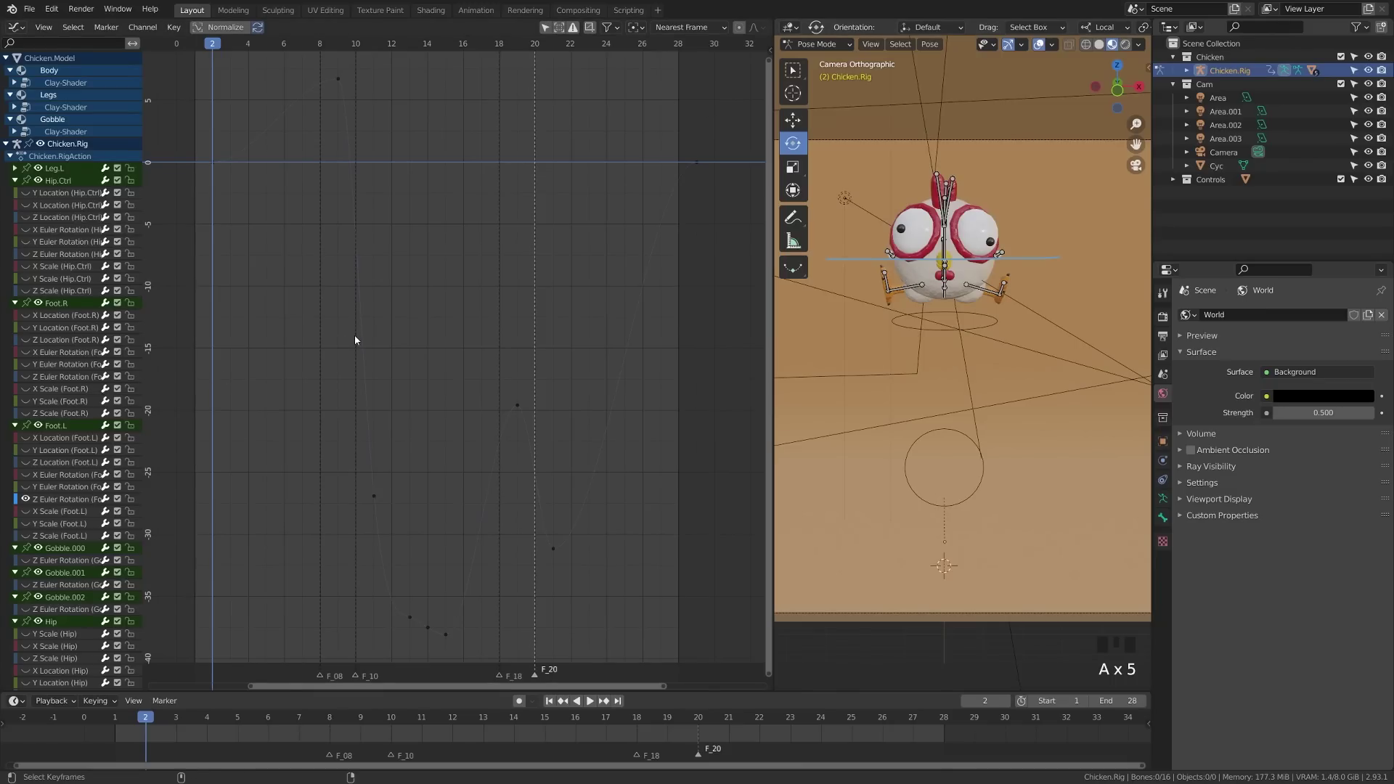
pyautogui.hotkey('alt', 'h')
# Step: Select all keyframes of the revealed curves and set their interpolation to Linear
pyautogui.scroll(-5, 426, 320)
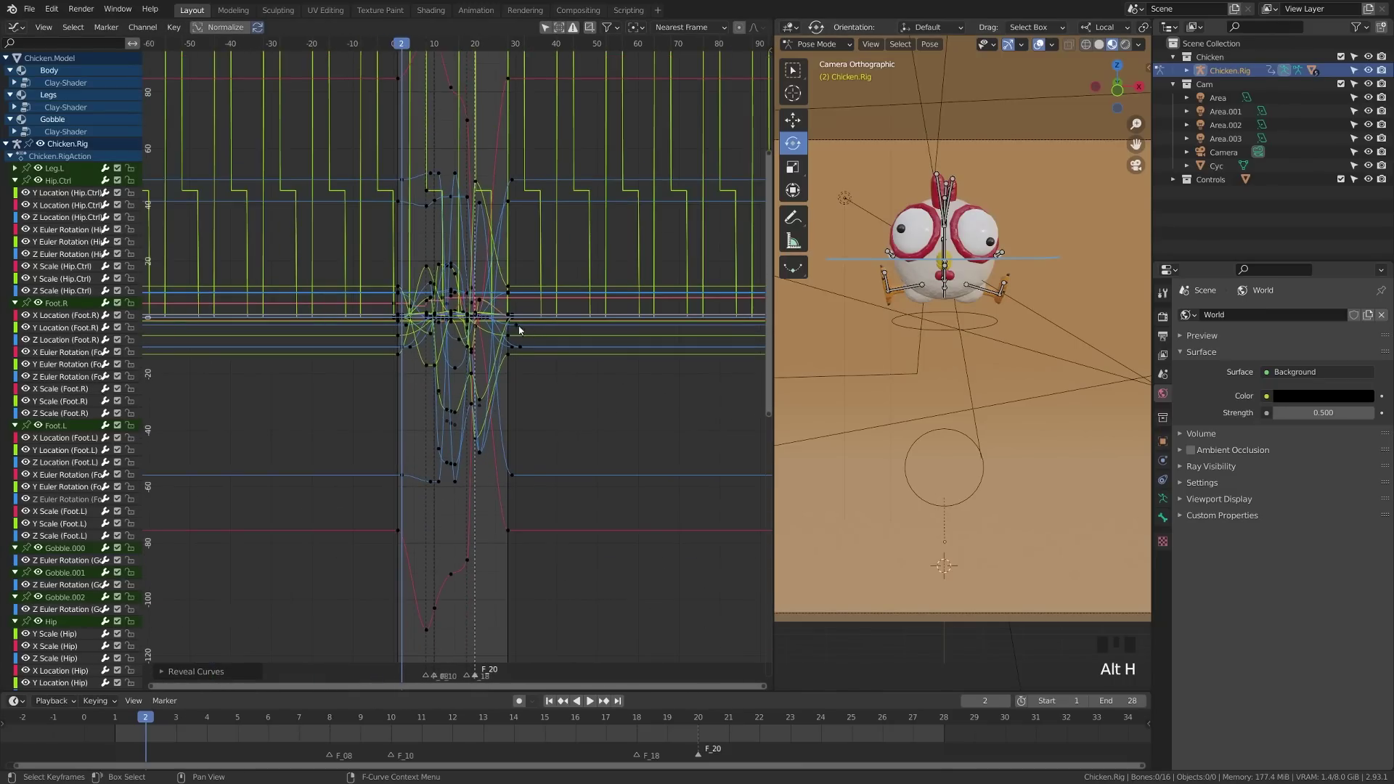
pyautogui.scroll(-3, 443, 342)
pyautogui.press('a')
pyautogui.press('t')
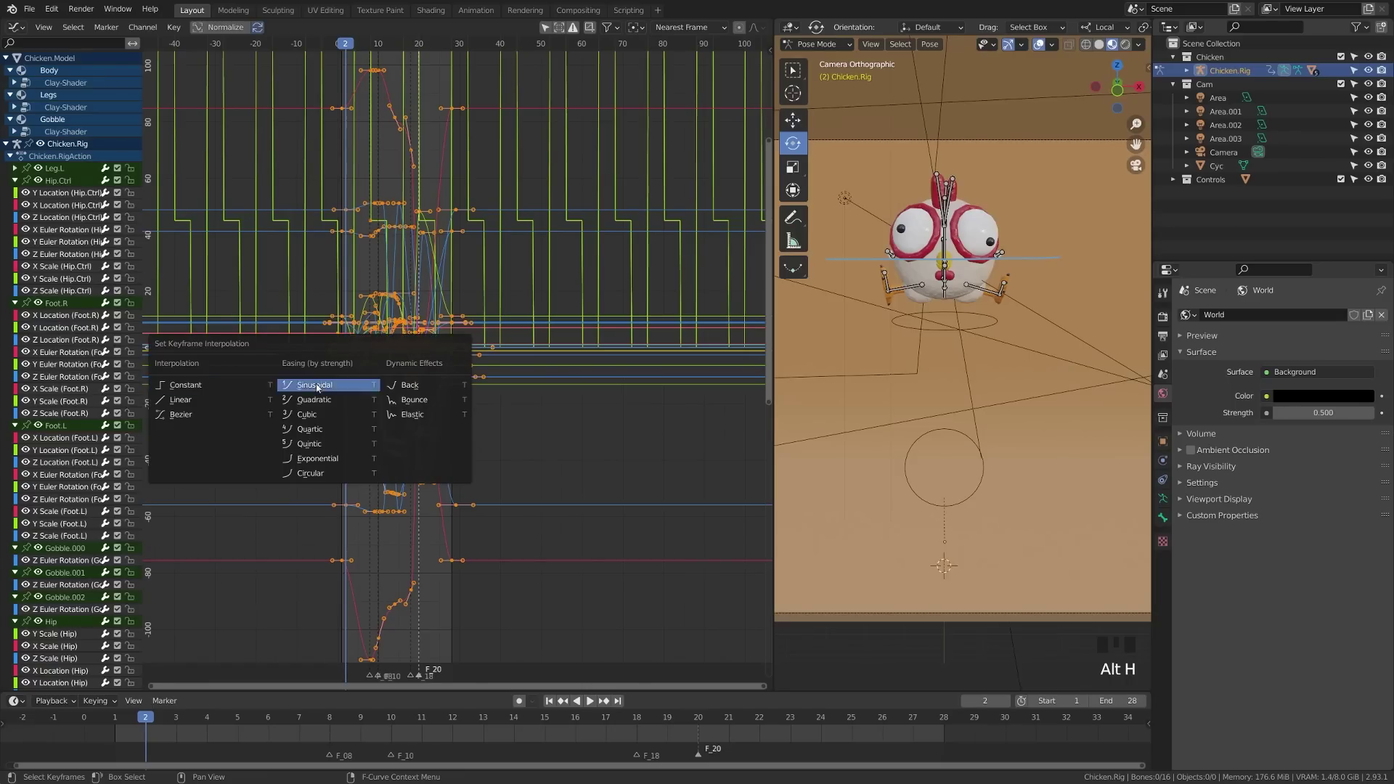
pyautogui.click(223, 403)
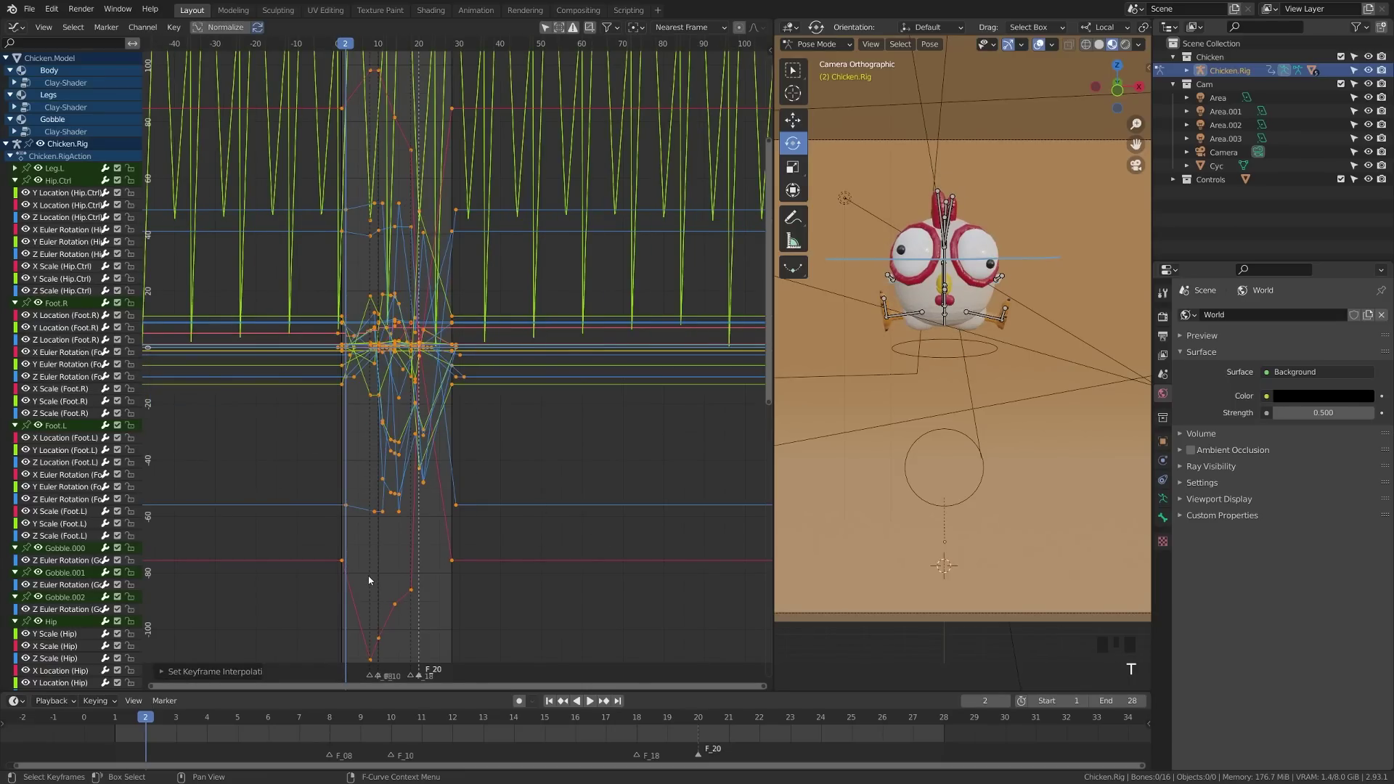
# Step: Play the animation with the linear curves, then undo the interpolation change
pyautogui.scroll(3, 369, 581)
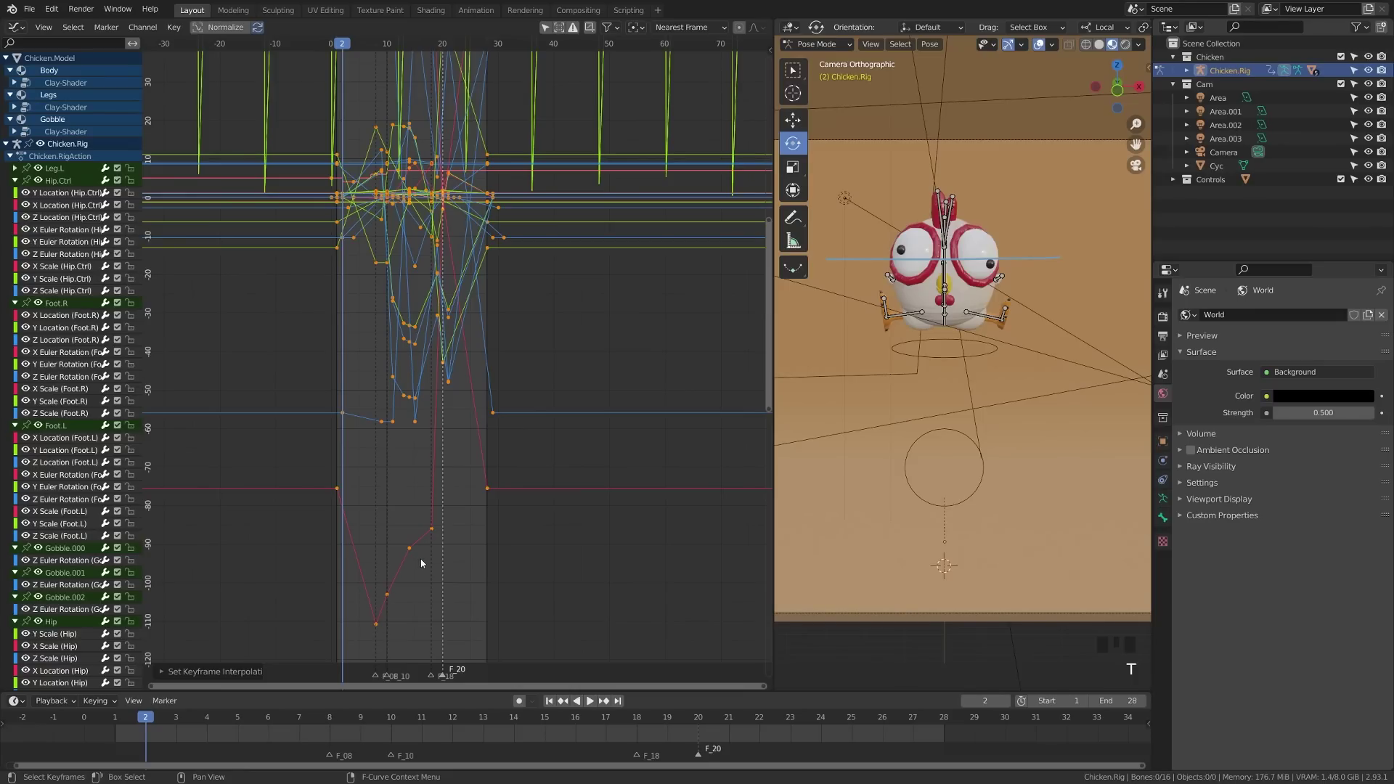
pyautogui.click(946, 442)
pyautogui.hotkey('shift', 'space')
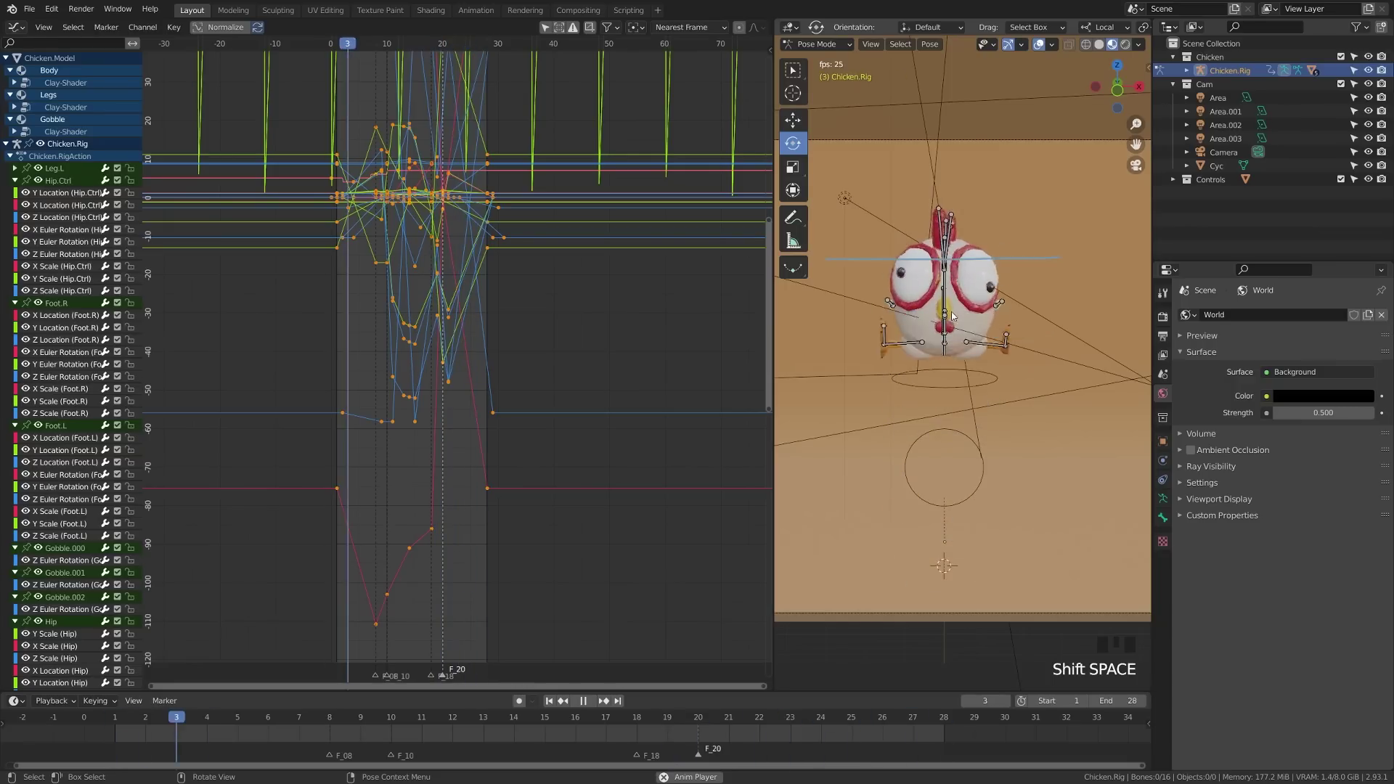
pyautogui.click(583, 700)
pyautogui.click(550, 701)
pyautogui.hotkey('ctrl', 'z')
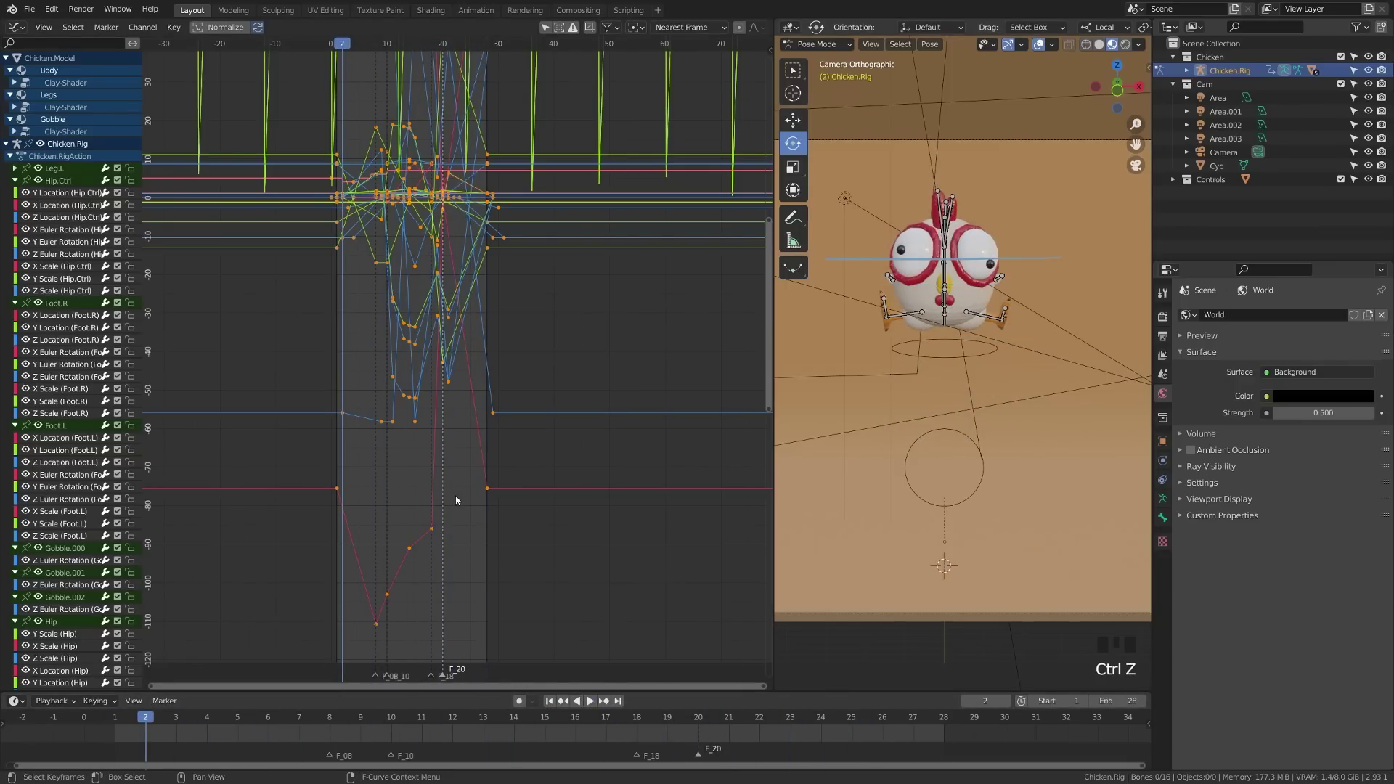
pyautogui.hotkey('ctrl', 'z')
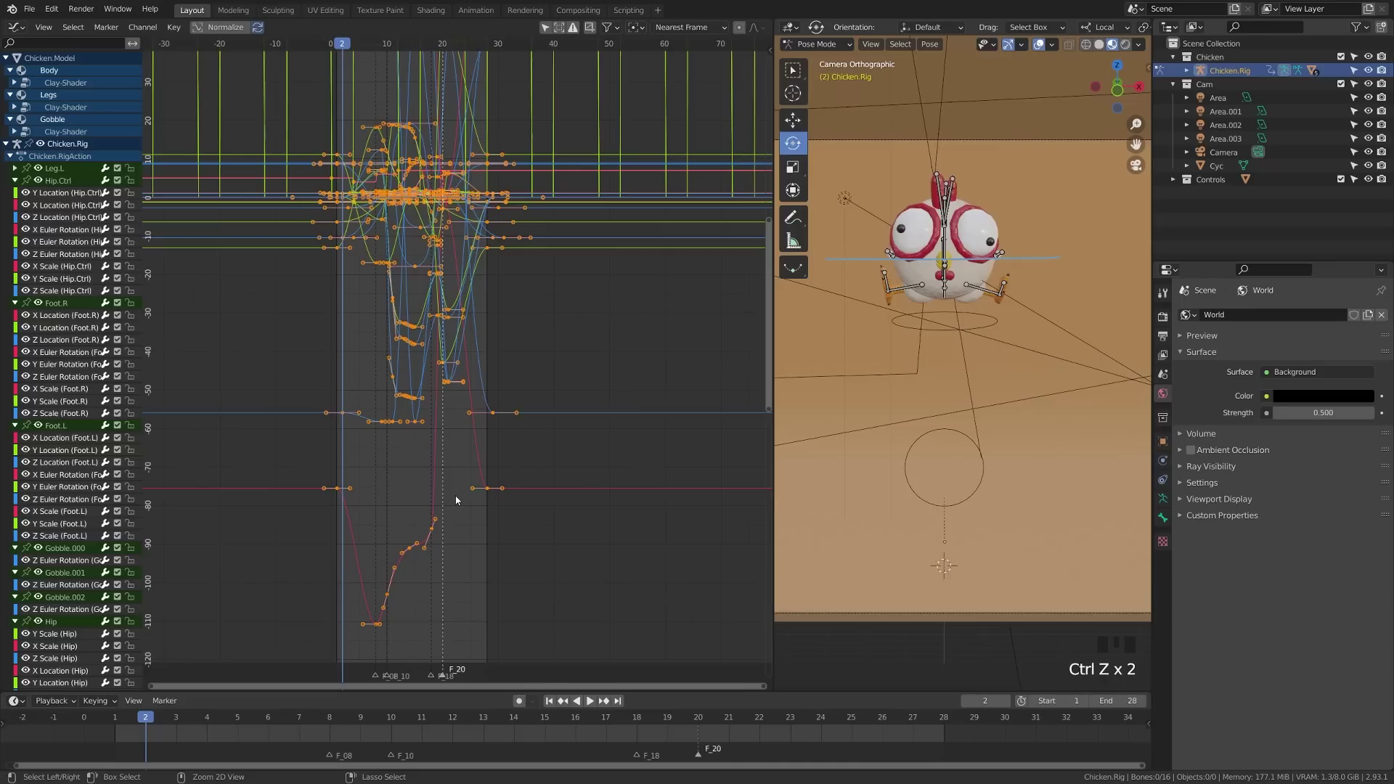
# Step: Set all keyframes to Constant interpolation and play the animation, stopping at frame 13
pyautogui.press('t')
pyautogui.click(430, 457)
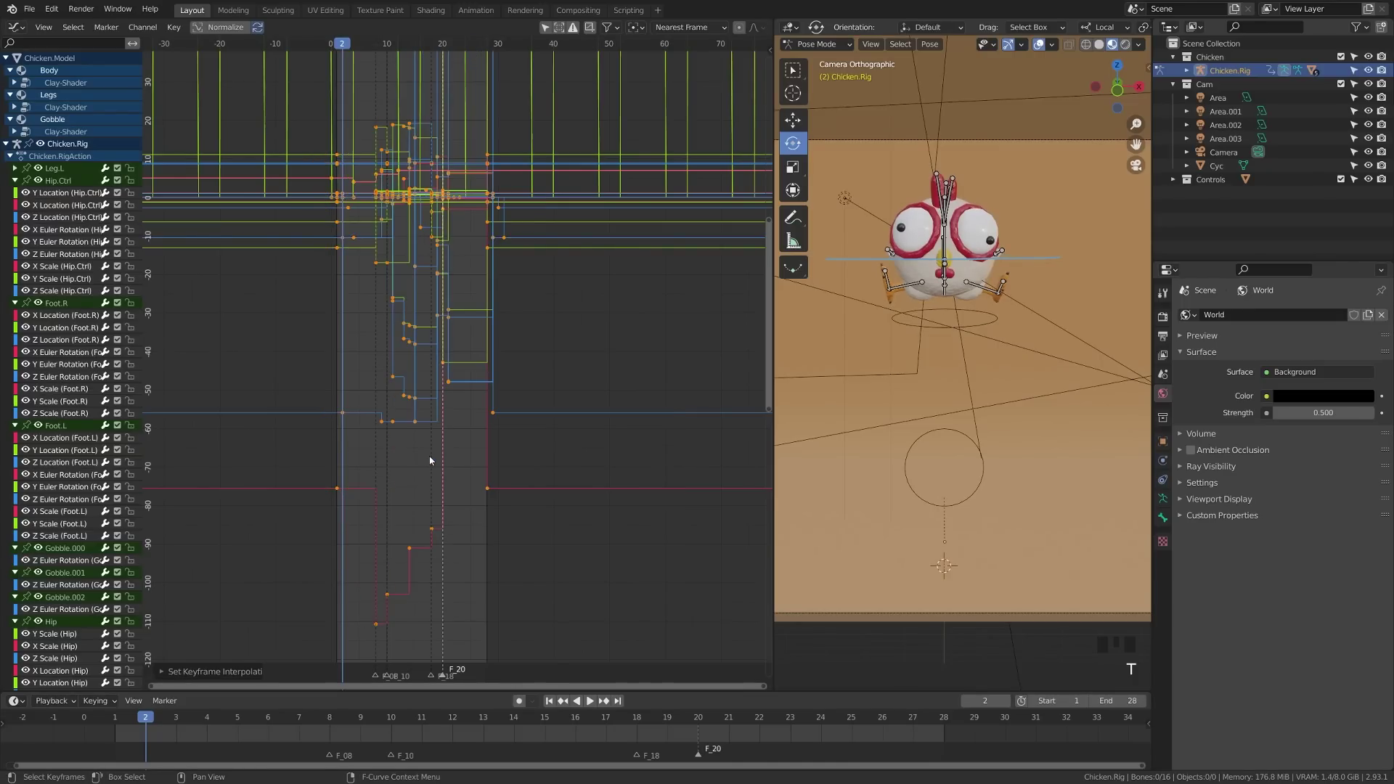
pyautogui.click(400, 524)
pyautogui.scroll(3, 347, 520)
pyautogui.moveTo(330, 48); pyautogui.dragTo(331, 90)
pyautogui.hotkey('shift', 'space')
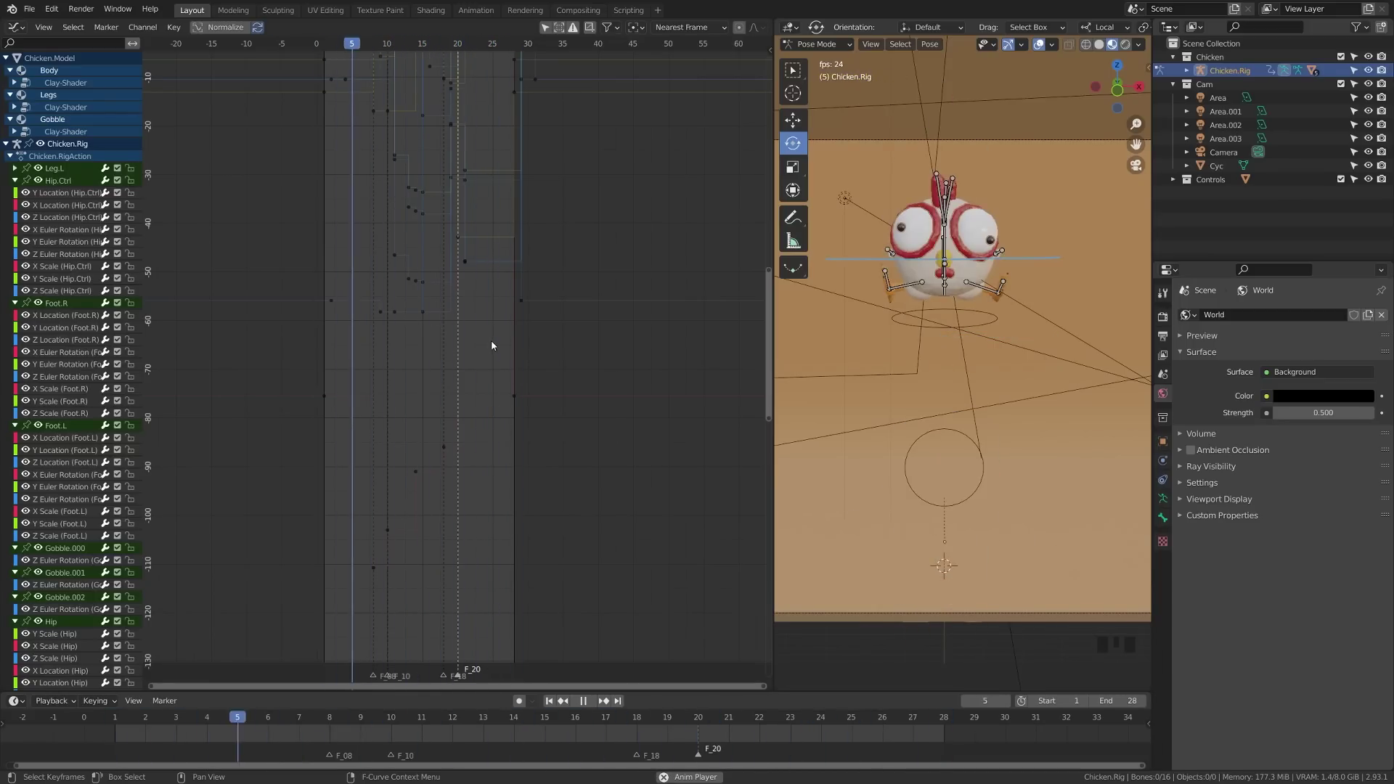
pyautogui.click(583, 701)
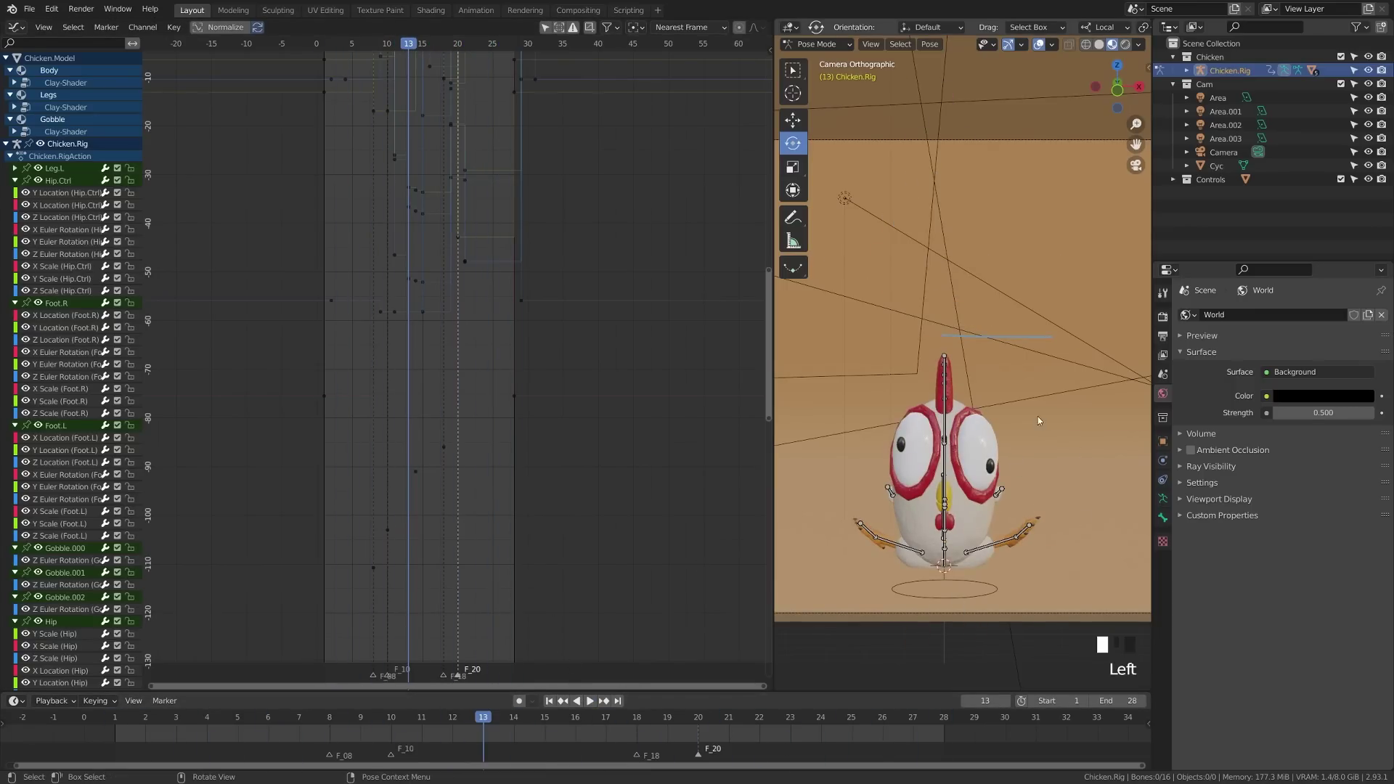
# Step: Undo the constant interpolation and set all keyframes to Bezier interpolation
pyautogui.click(351, 45)
pyautogui.hotkey('ctrl', 'z')
pyautogui.hotkey('ctrl', 'z')
pyautogui.hotkey('ctrl', 'z')
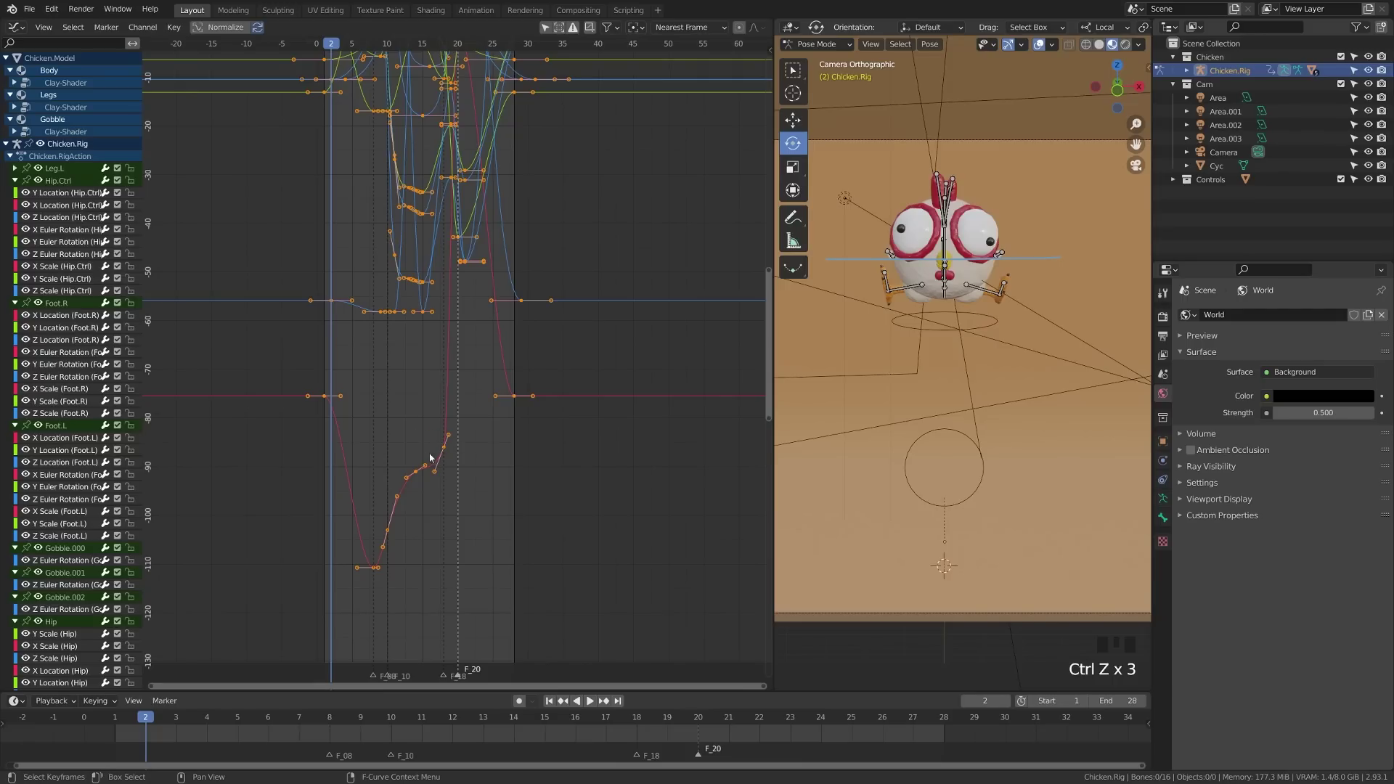
pyautogui.press('t')
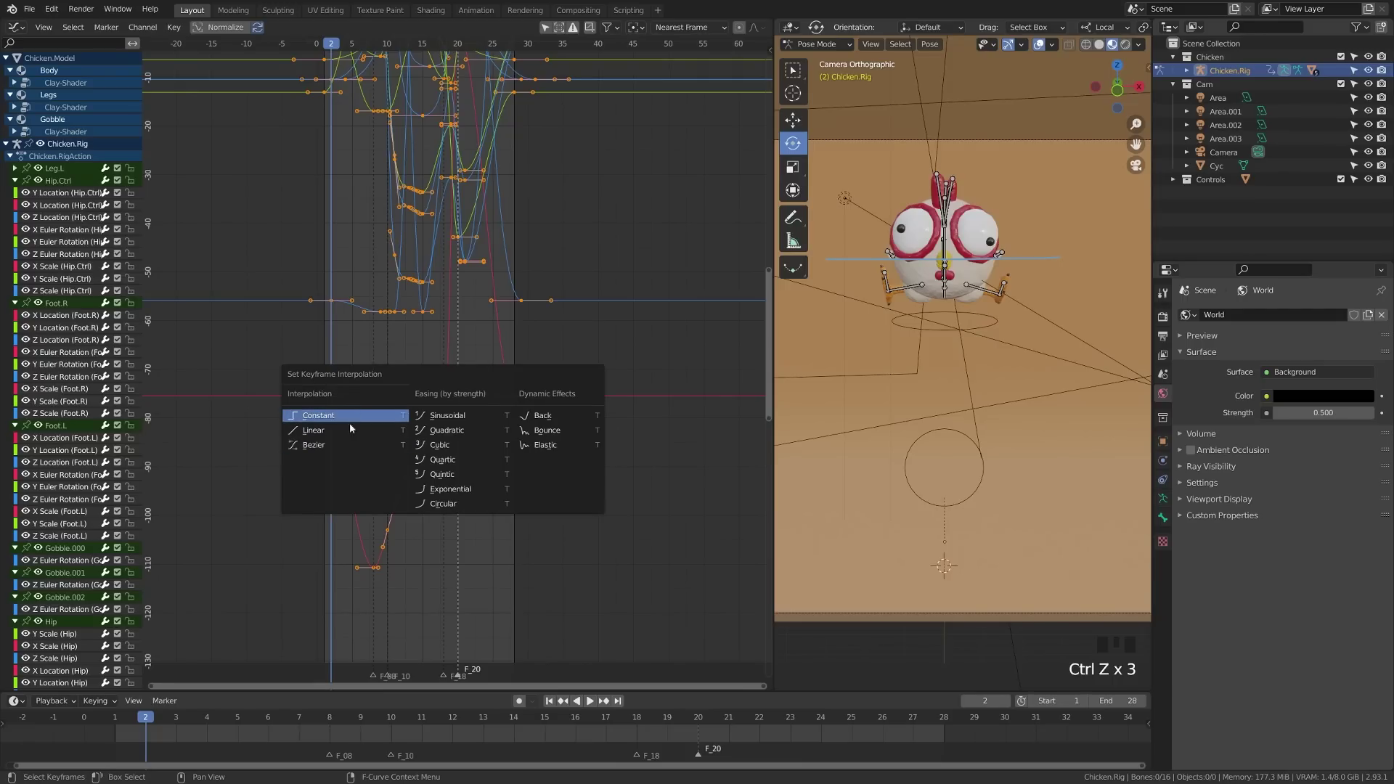
pyautogui.click(318, 451)
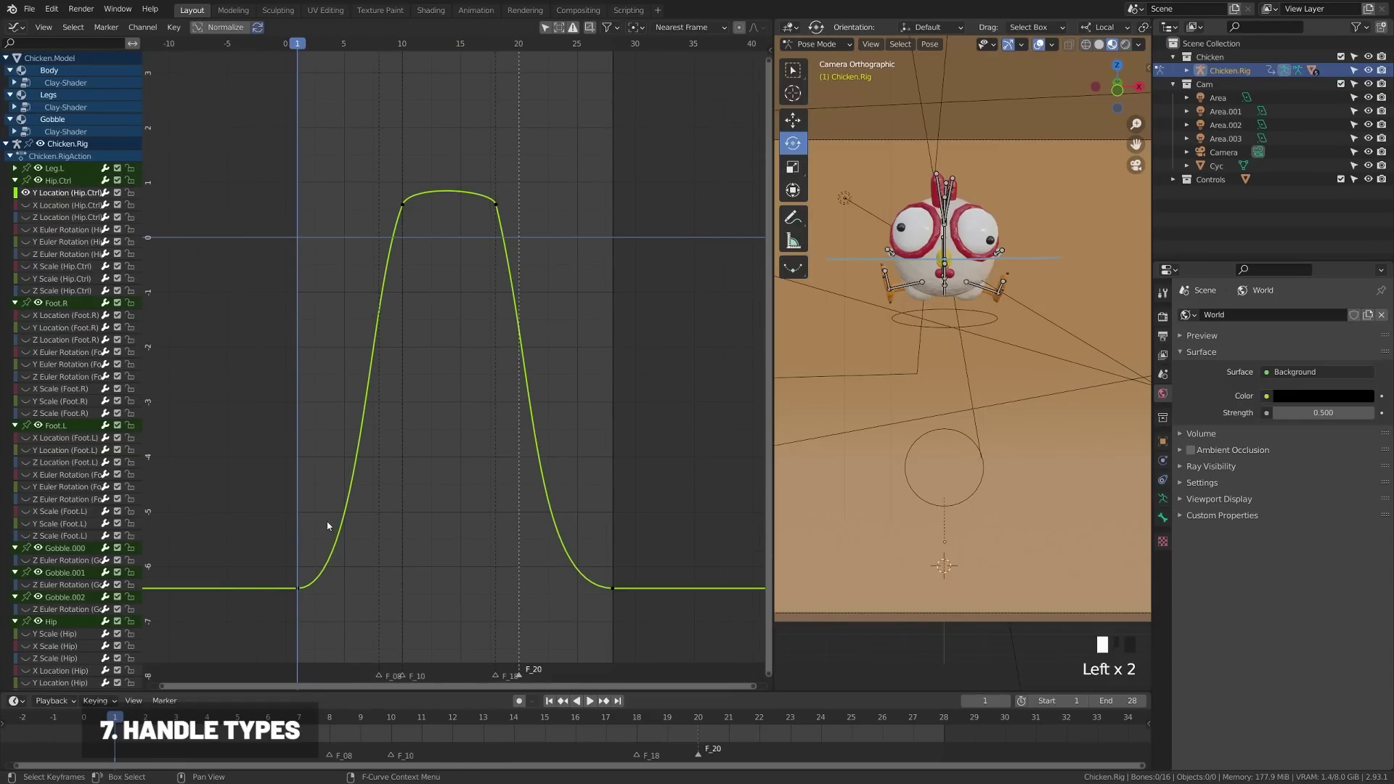
# Step: Stretch the right handle of Hip.Ctrl's Y Location keyframe at frame 1 horizontally to about frame 21 and play the animation
pyautogui.moveTo(259, 542); pyautogui.dragTo(348, 623)
pyautogui.click(361, 589)
pyautogui.press('g')
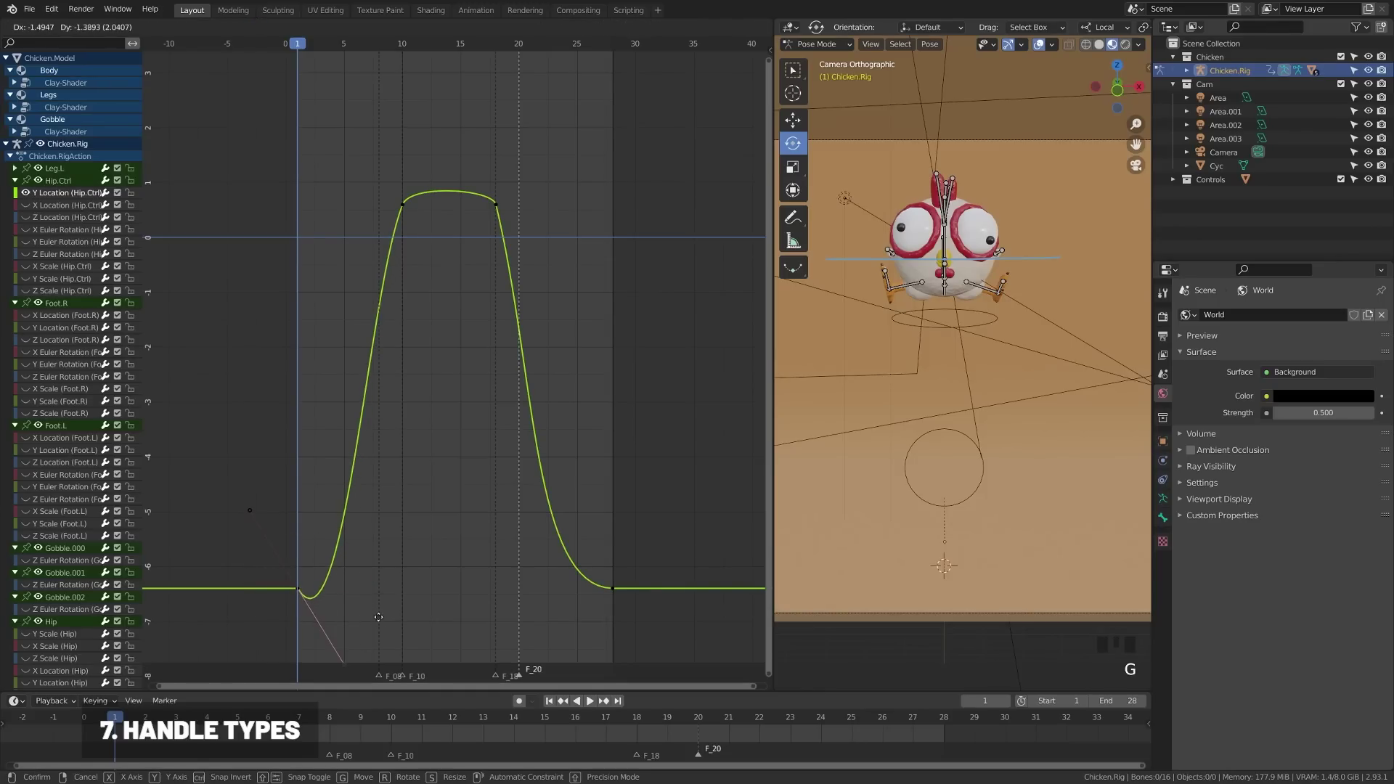
pyautogui.rightClick(397, 587)
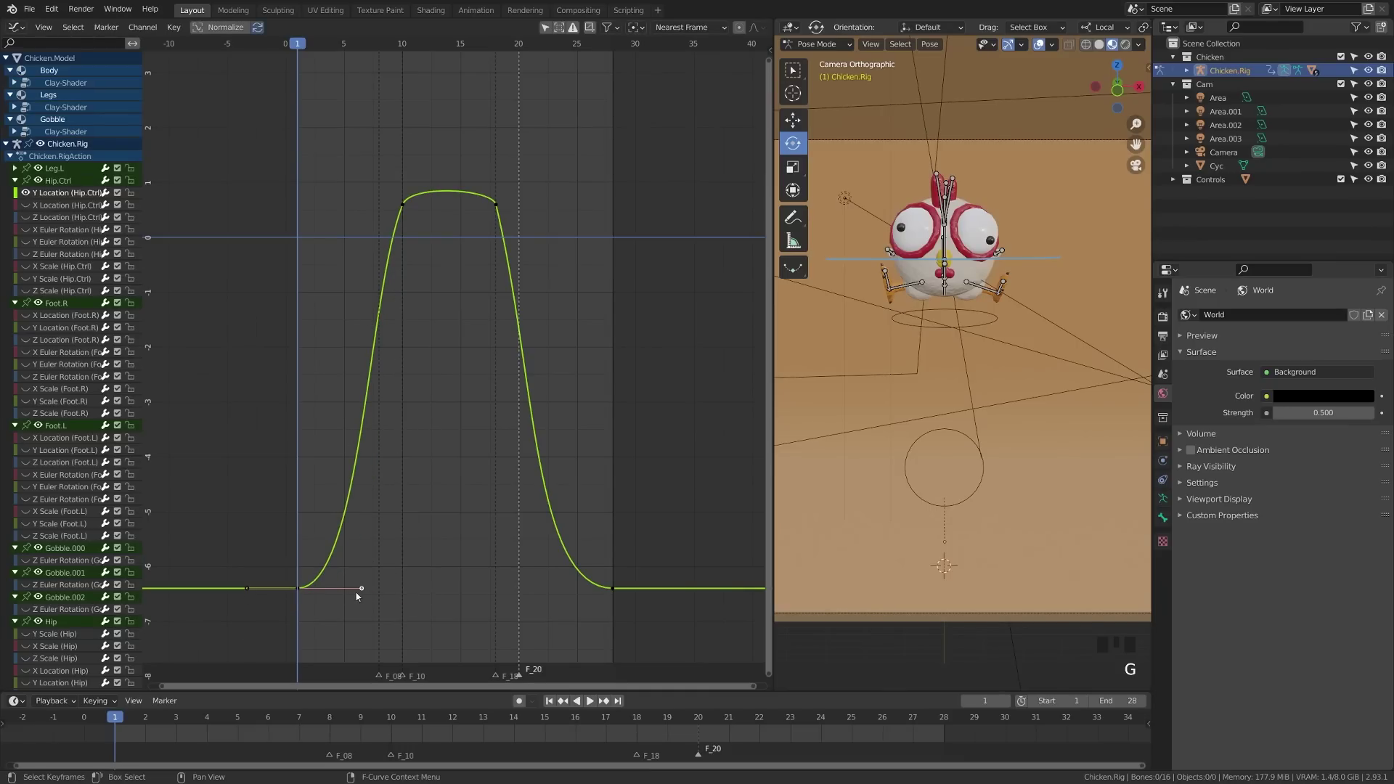
pyautogui.press('g')
pyautogui.click(534, 594)
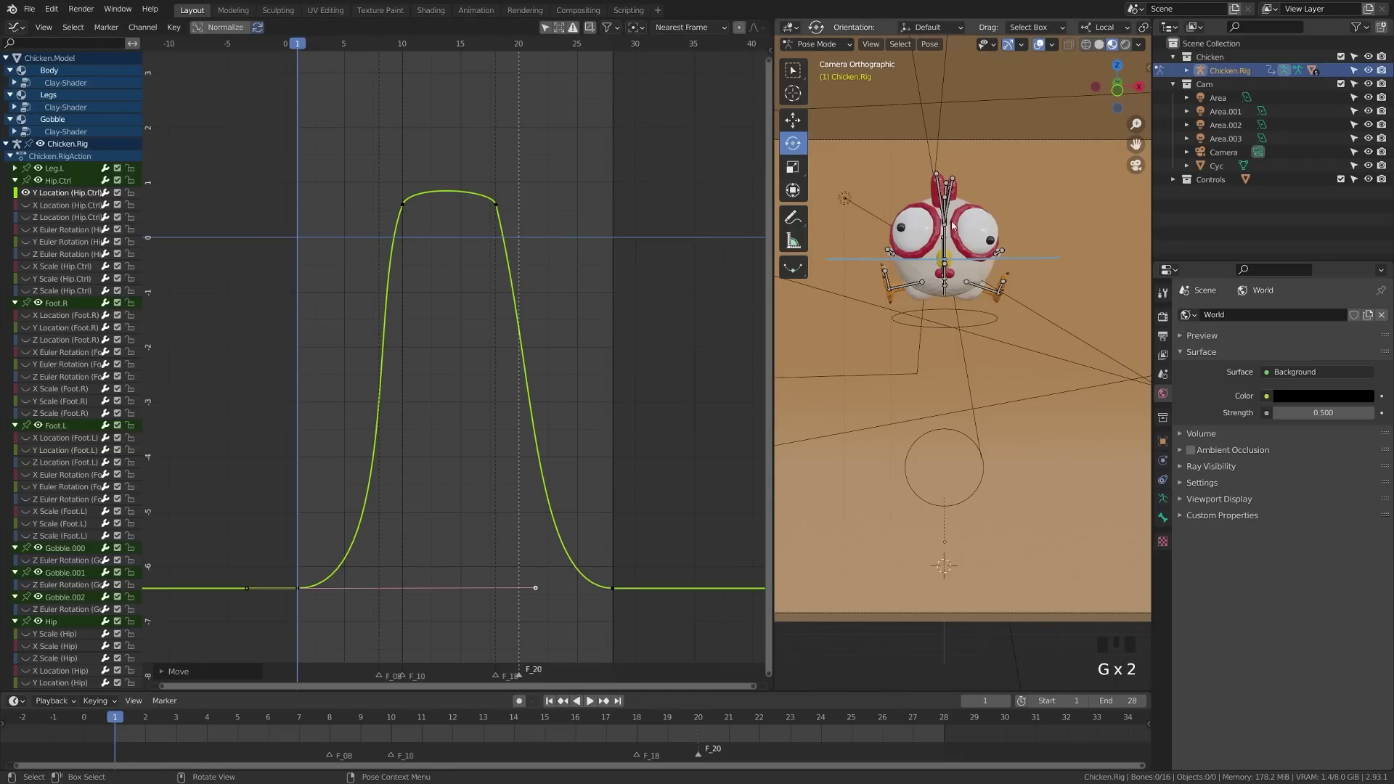
pyautogui.click(591, 701)
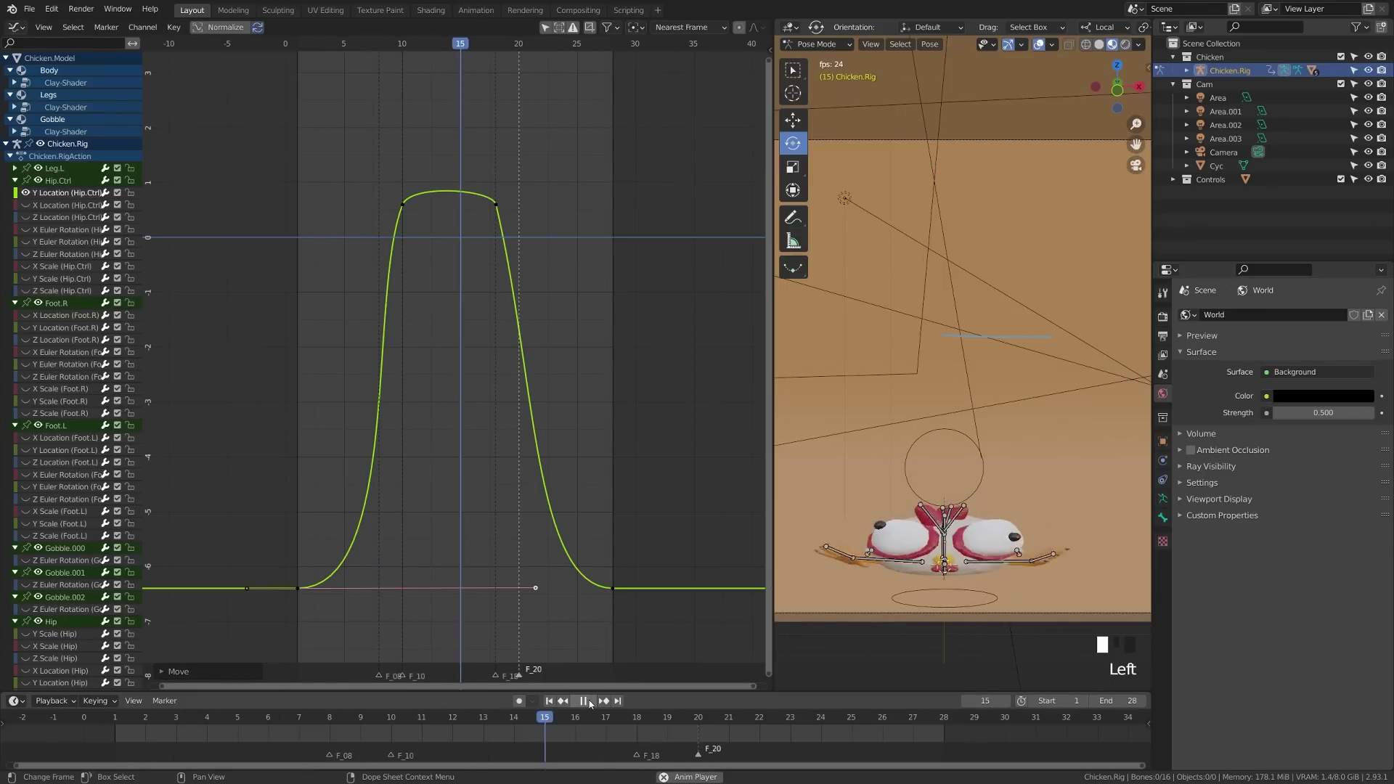
pyautogui.click(590, 702)
# Step: Stretch the left handle of the Y Location keyframe at frame 28 back to about frame 13 and play the animation from the start
pyautogui.moveTo(625, 577); pyautogui.dragTo(559, 594)
pyautogui.click(534, 587)
pyautogui.press('g')
pyautogui.click(441, 588)
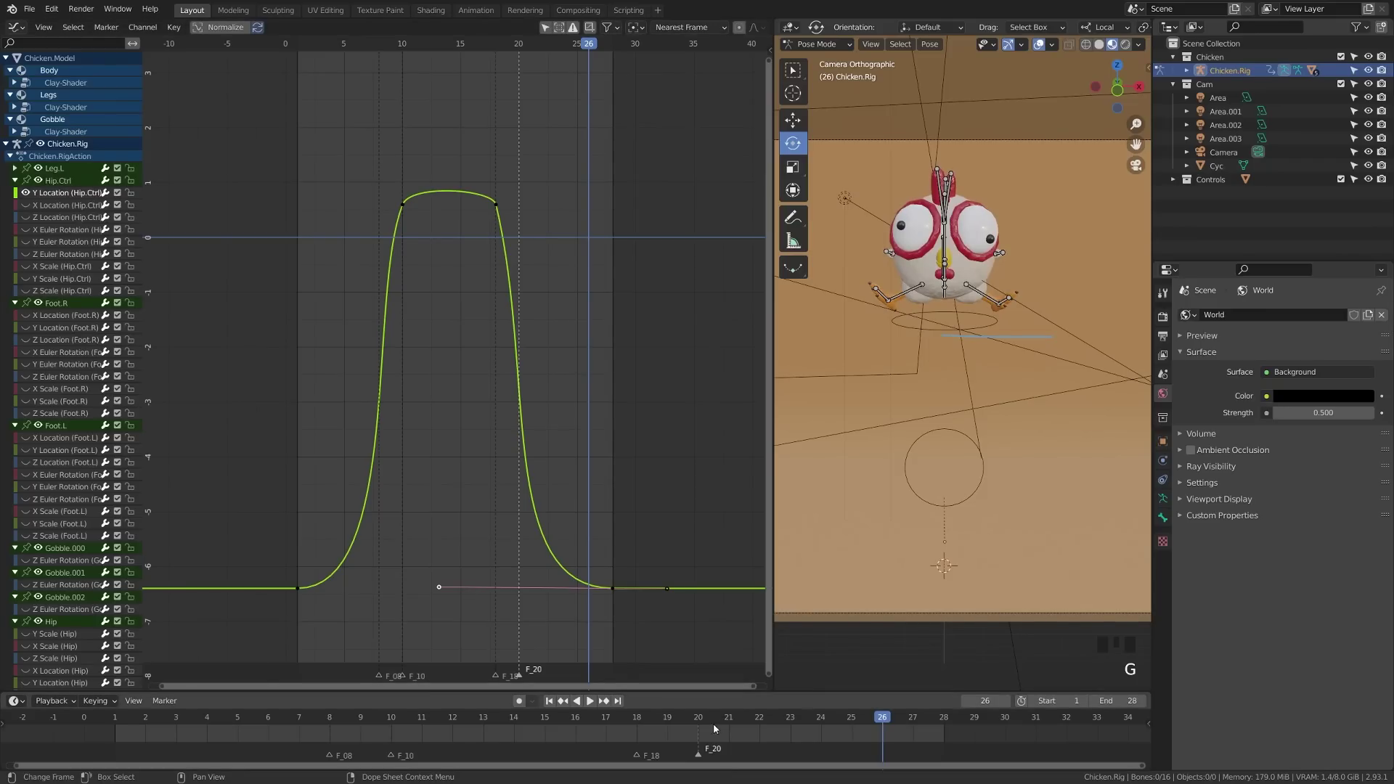
pyautogui.click(550, 701)
pyautogui.click(589, 702)
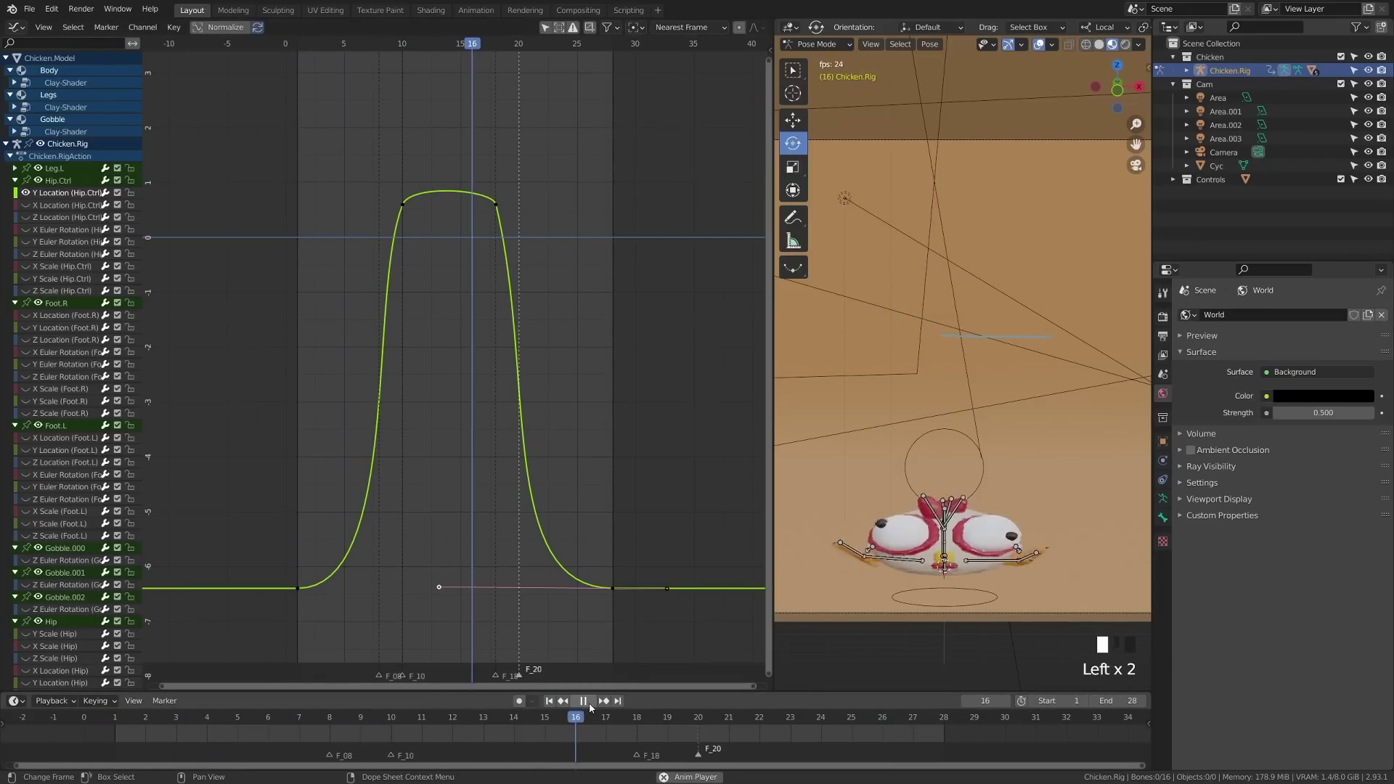
pyautogui.click(590, 701)
# Step: Shorten the frame 1 keyframe's right handle and point it steeply upward, ending at about frame 1.5
pyautogui.moveTo(264, 581); pyautogui.dragTo(382, 607)
pyautogui.click(563, 595)
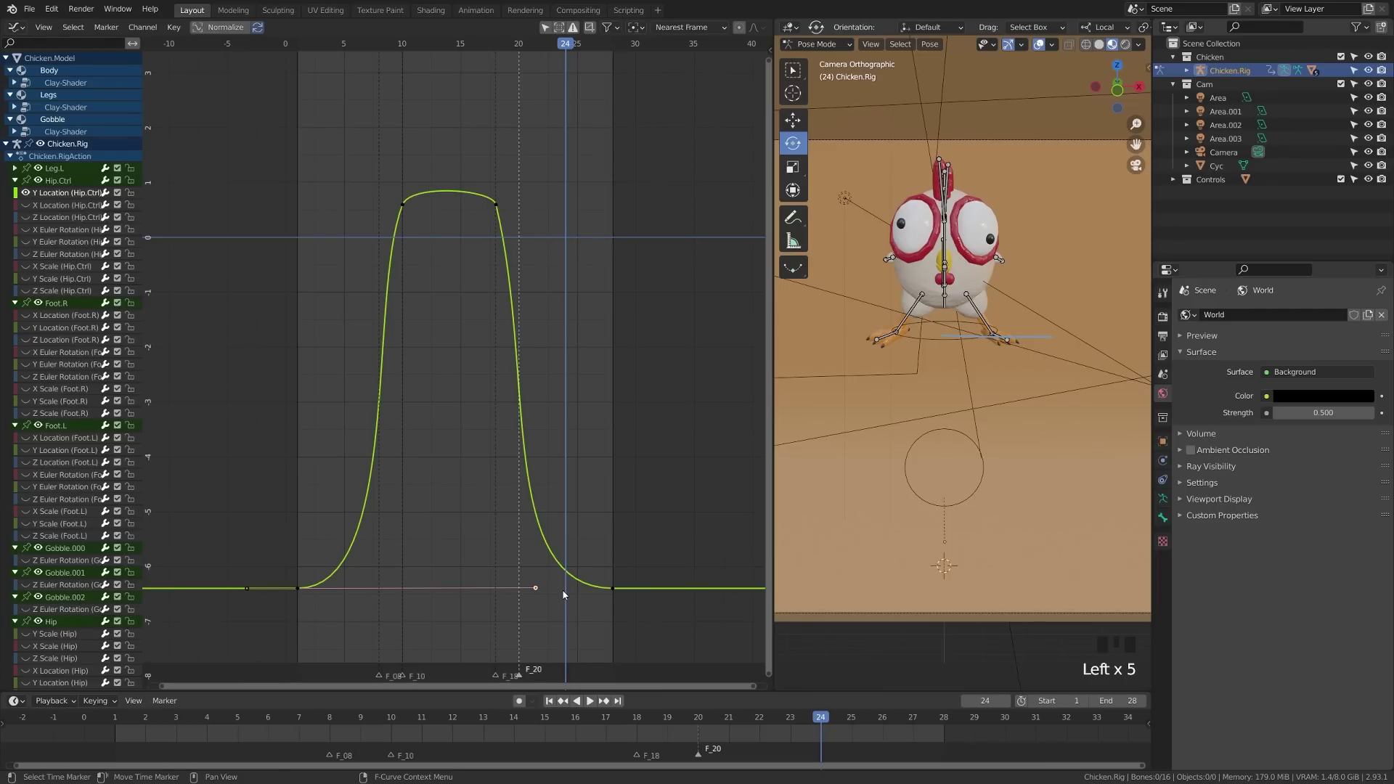
pyautogui.press('g')
pyautogui.click(330, 563)
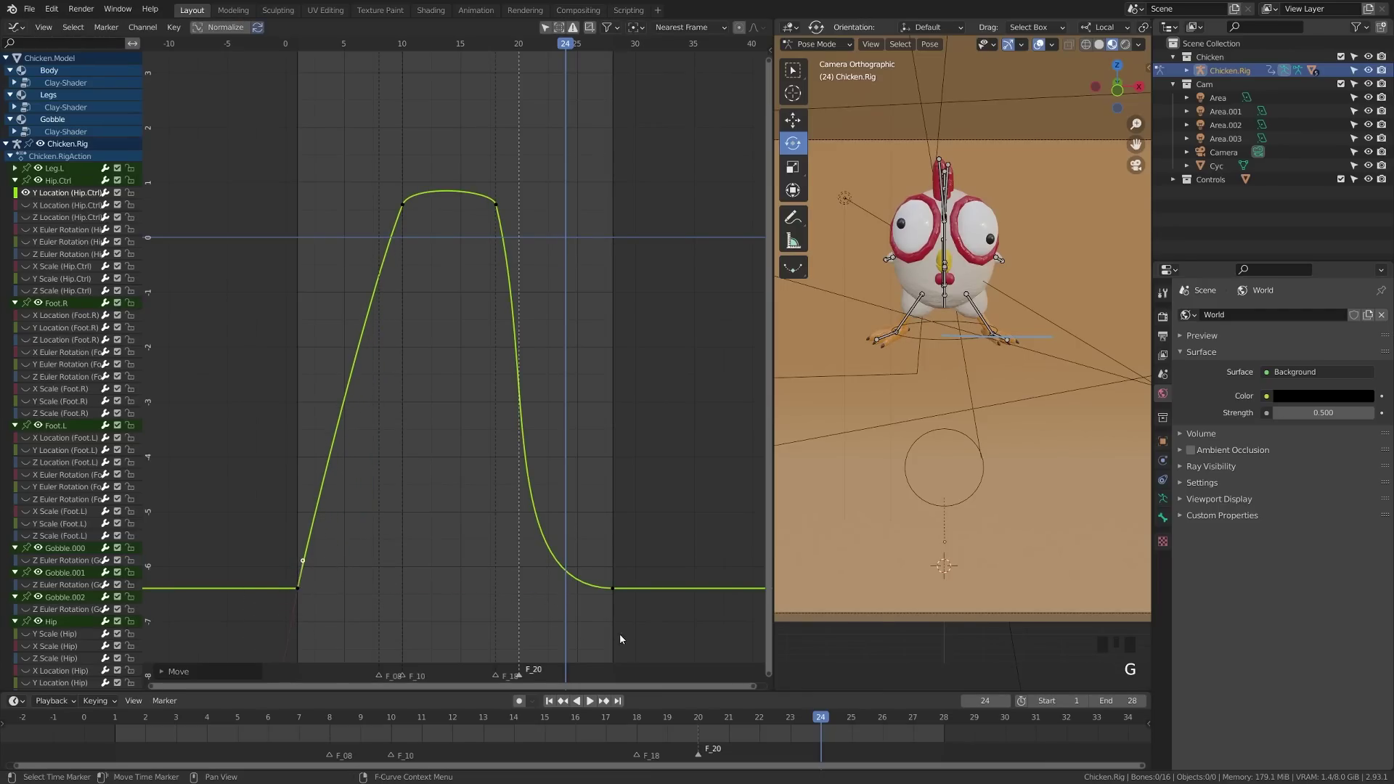
# Step: Shorten the frame 28 keyframe's left handle, point it steeply upward to about frame 27.5, and play the animation from the start
pyautogui.press('g')
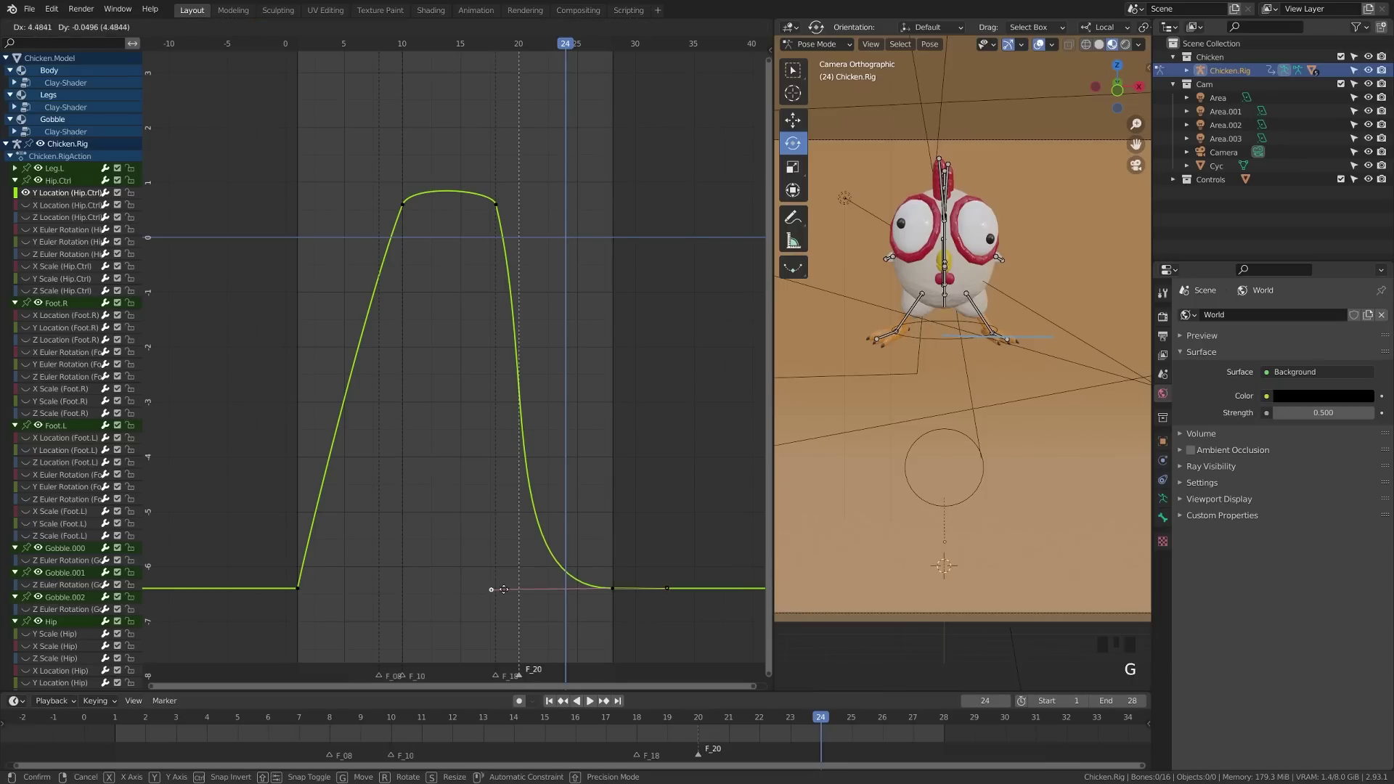
pyautogui.click(607, 566)
pyautogui.click(549, 701)
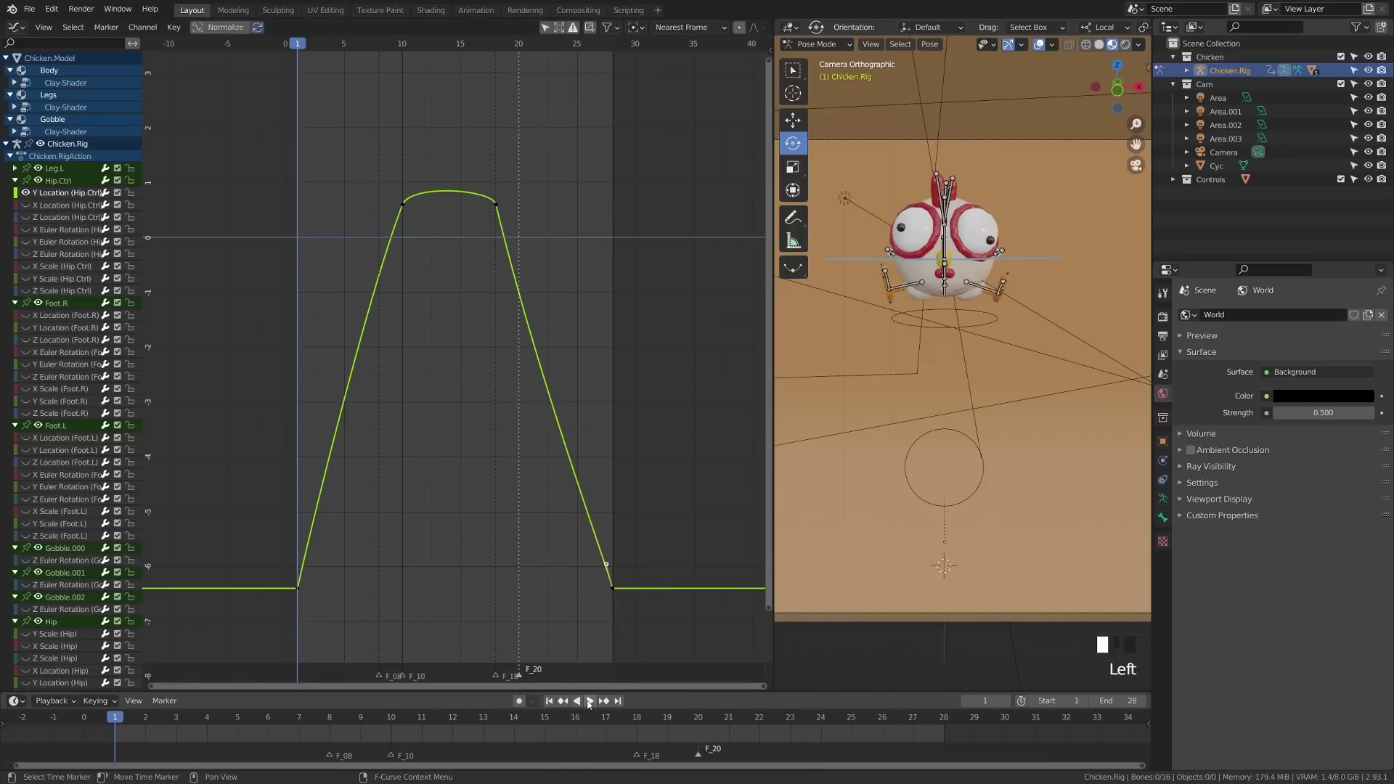
pyautogui.click(590, 701)
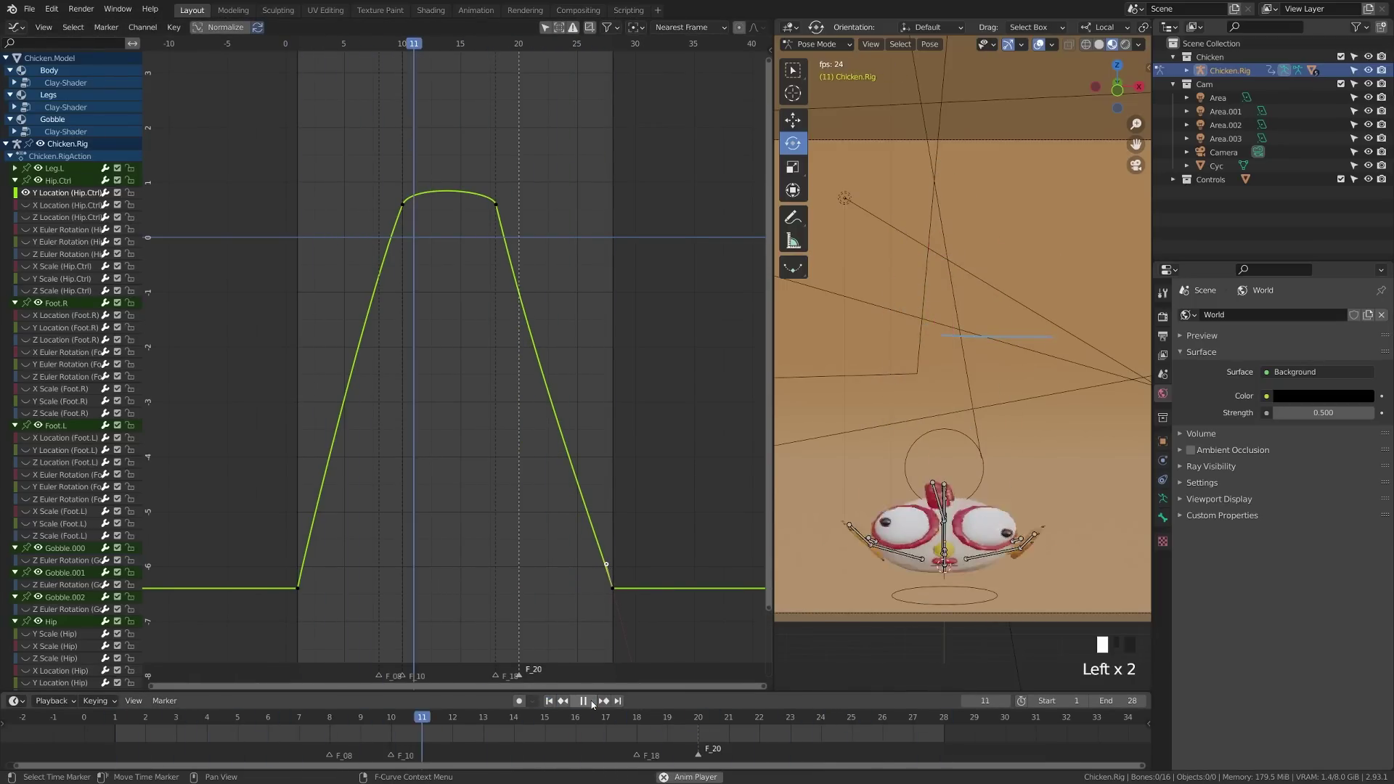
pyautogui.click(583, 701)
# Step: Undo the steep handle adjustments on the Y Location curve
pyautogui.hotkey('ctrl', 'z')
pyautogui.hotkey('ctrl', 'z')
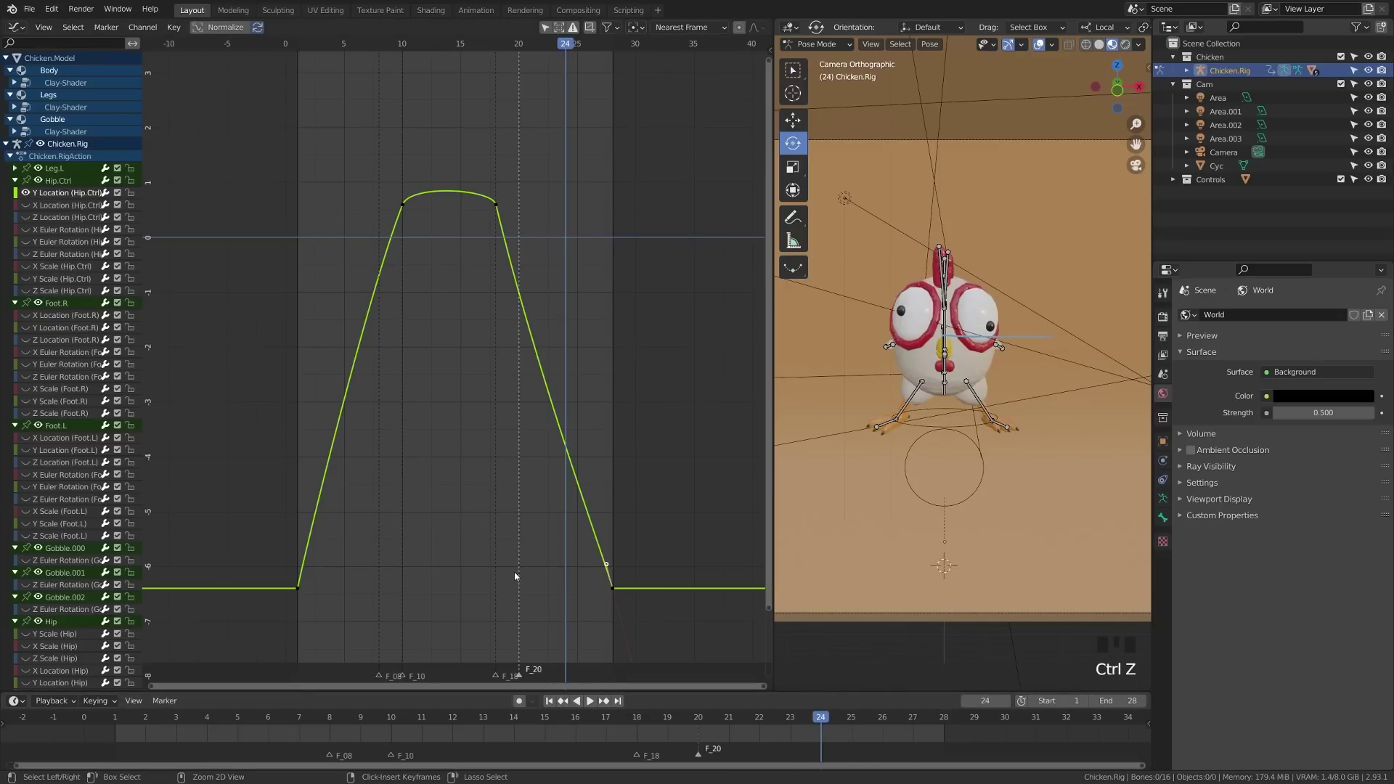
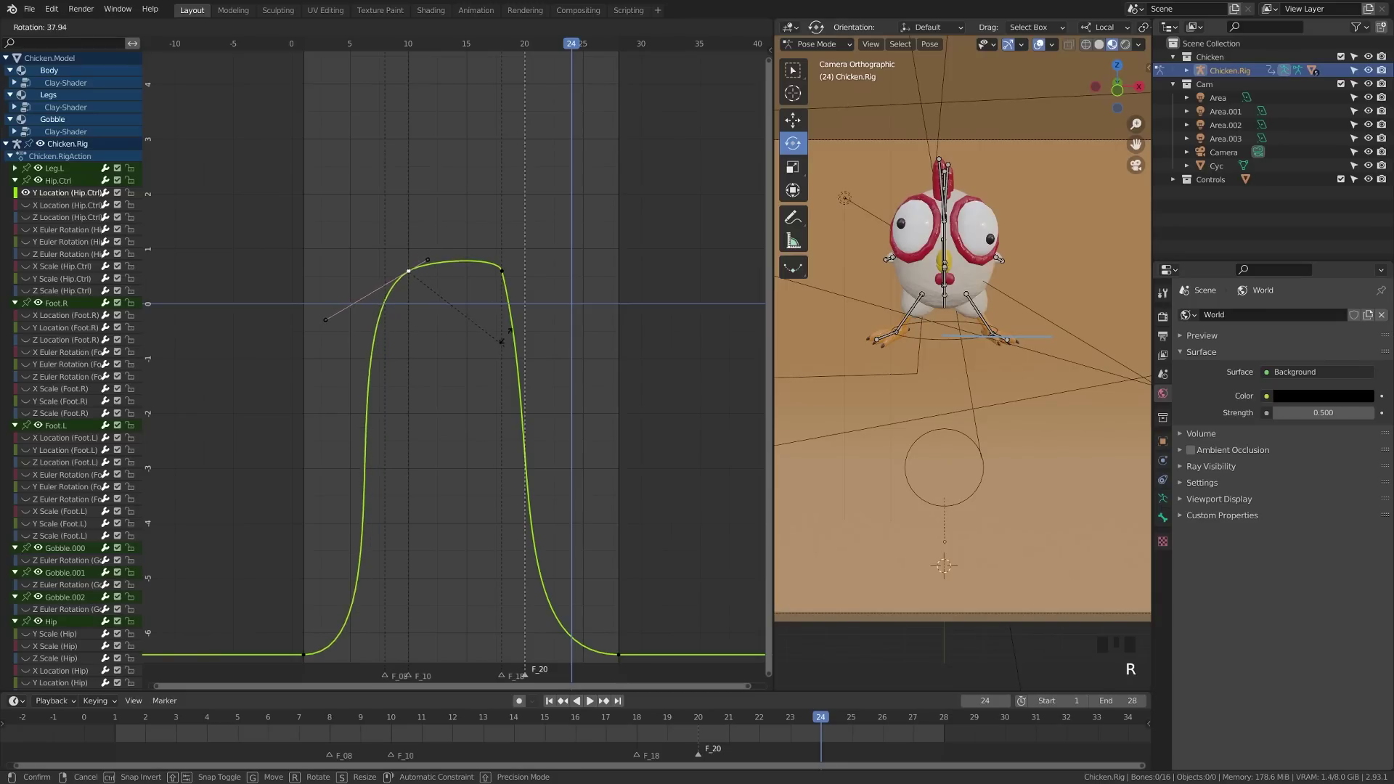
# Step: Rotate the handles of the frame 10 keyframe and move its right handle to about frame 10.7, value 1
pyautogui.click(421, 271)
pyautogui.click(417, 253)
pyautogui.press('g')
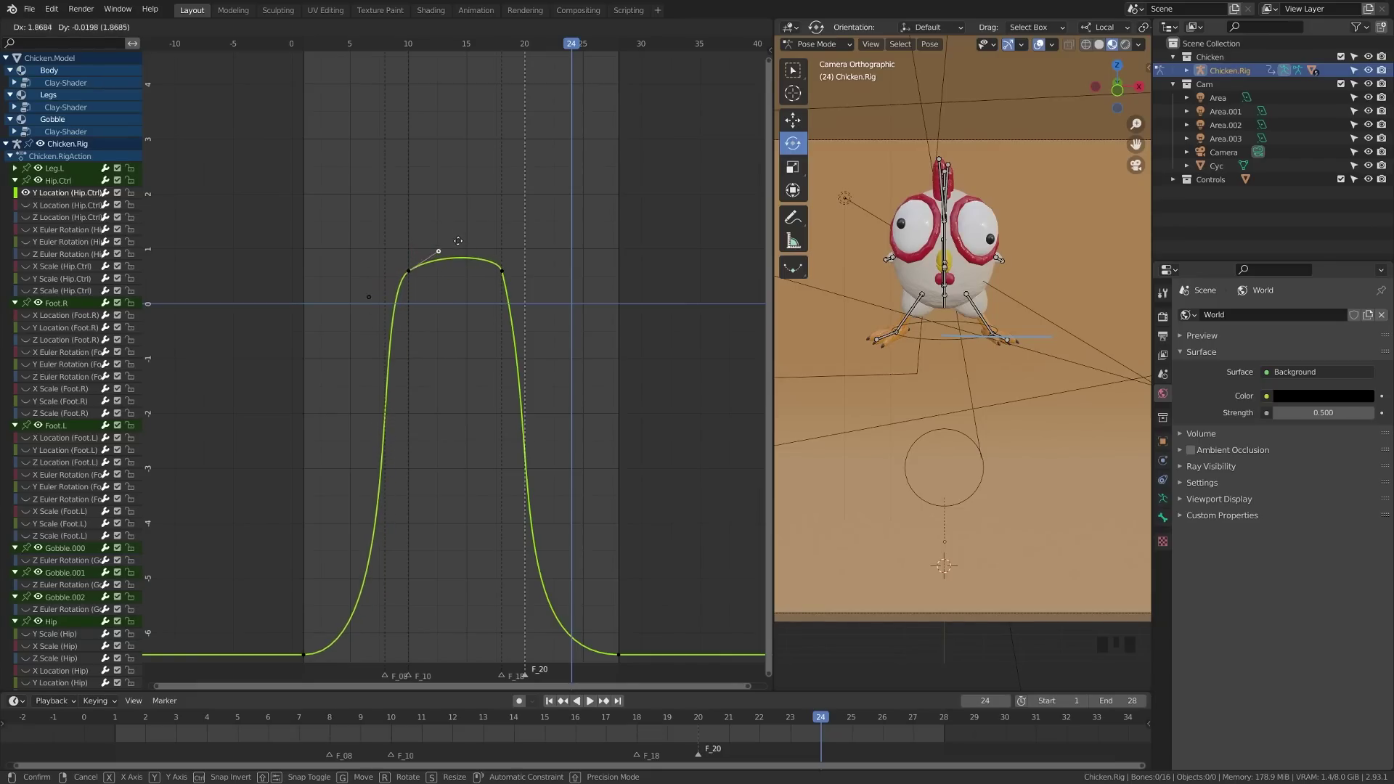
pyautogui.click(428, 236)
# Step: Try rotating the whole frame 10 keyframe so both of its aligned handles turn together
pyautogui.click(365, 264)
pyautogui.moveTo(366, 264); pyautogui.dragTo(460, 311)
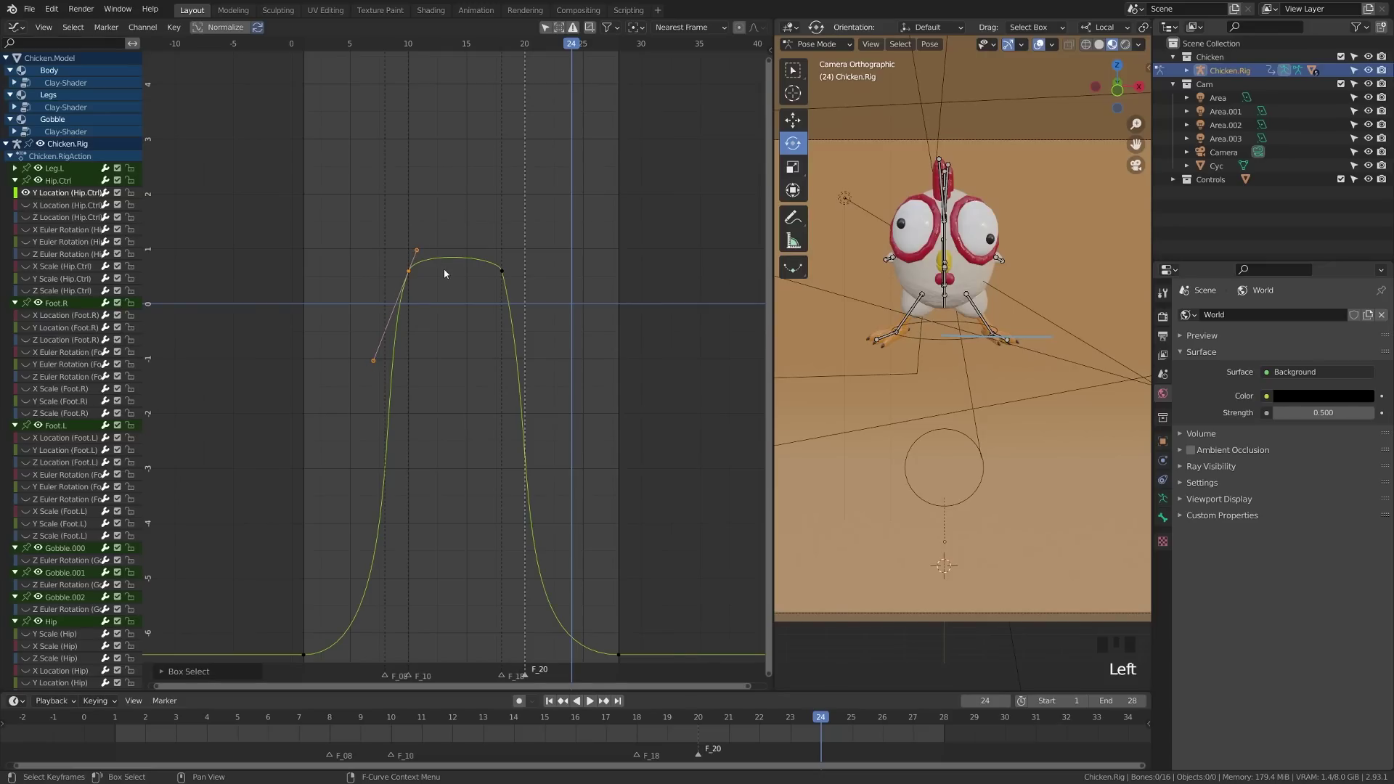
pyautogui.moveTo(405, 276); pyautogui.dragTo(427, 290)
pyautogui.press('r')
pyautogui.press('Escape')
pyautogui.press('r')
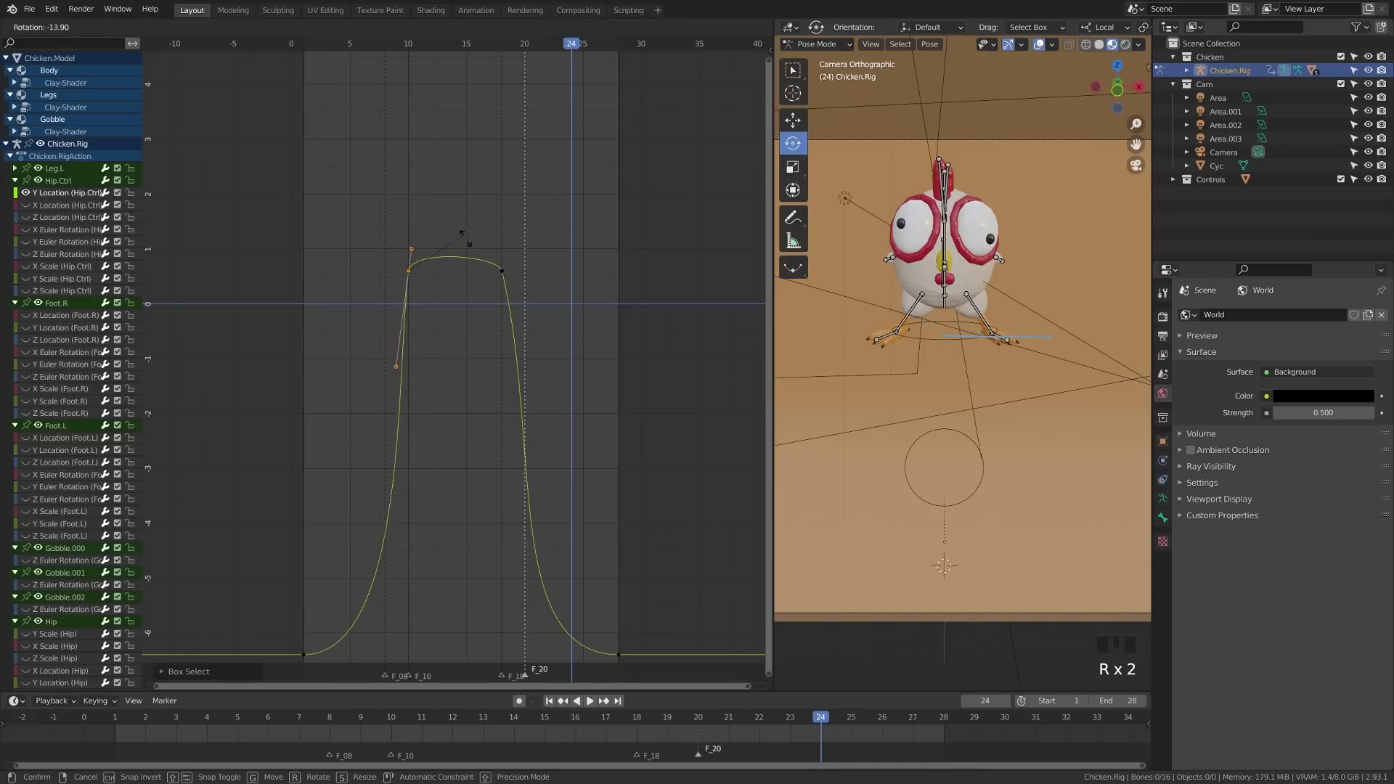
pyautogui.press('Escape')
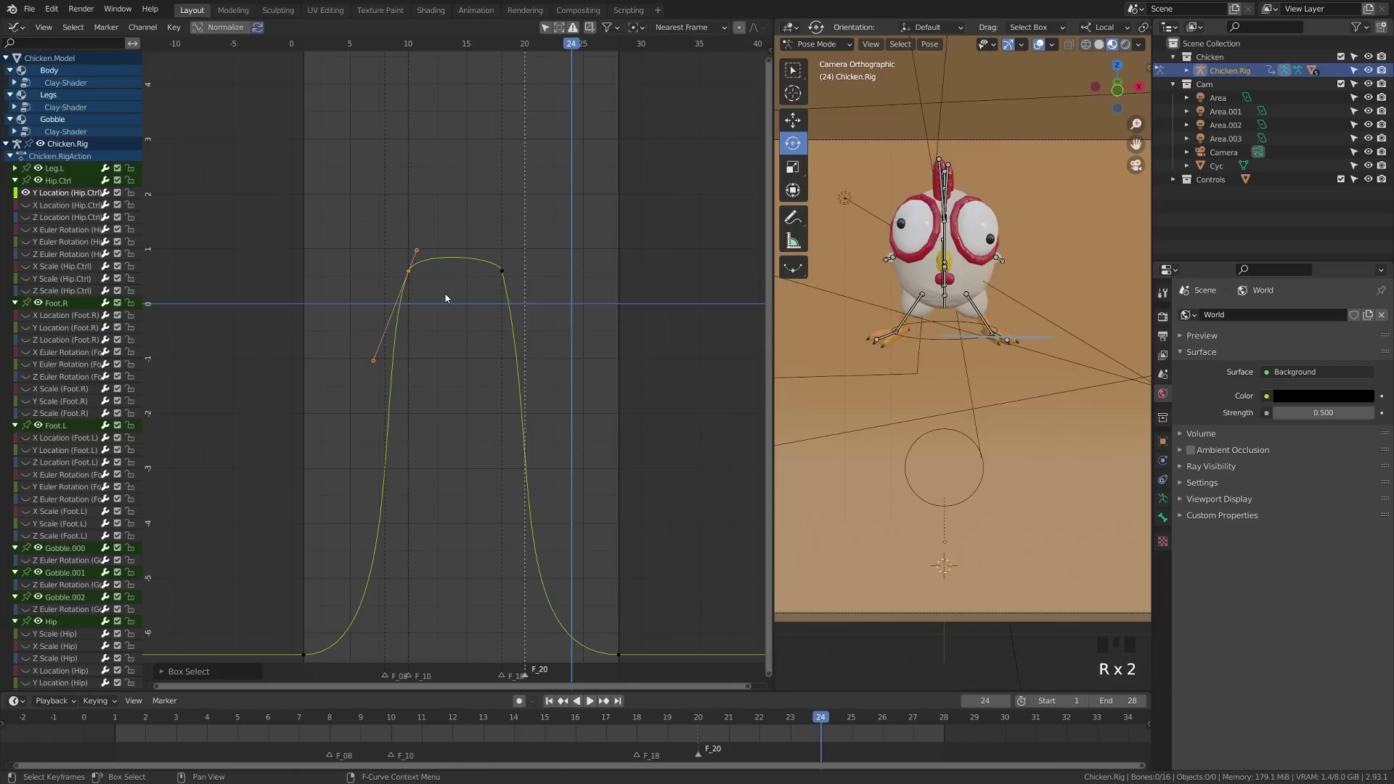
# Step: Set the handle type of the Y Location keyframes at frames 10 and 18 to Automatic
pyautogui.press('v')
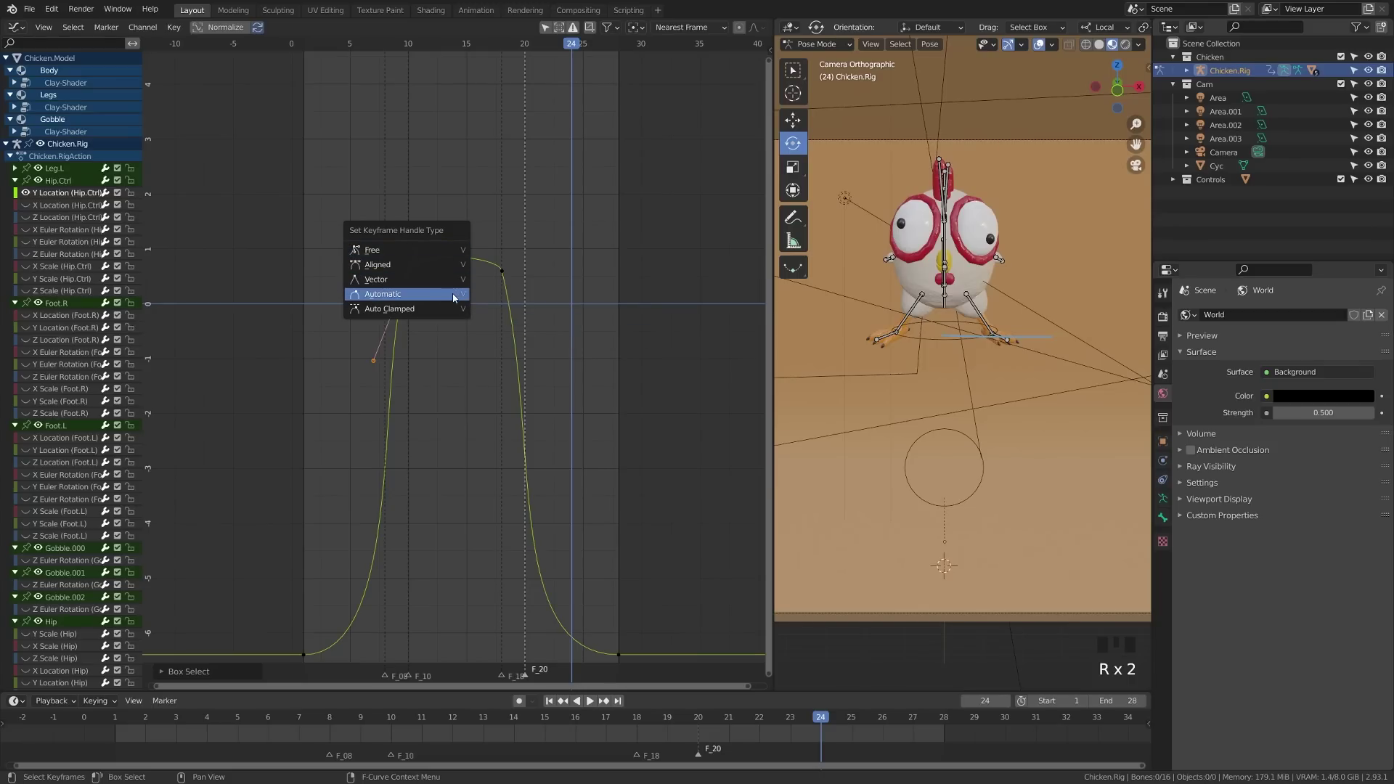
pyautogui.click(429, 296)
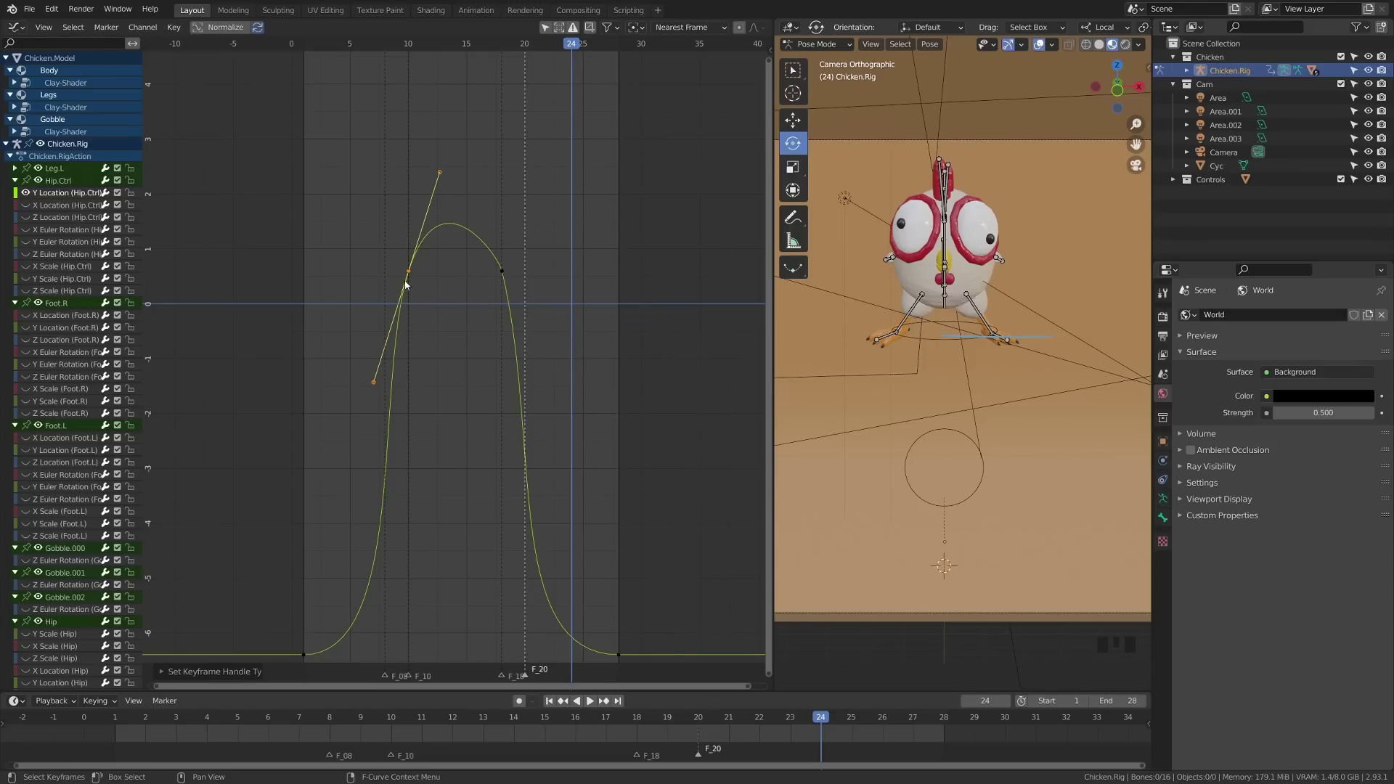
pyautogui.click(500, 266)
pyautogui.press('v')
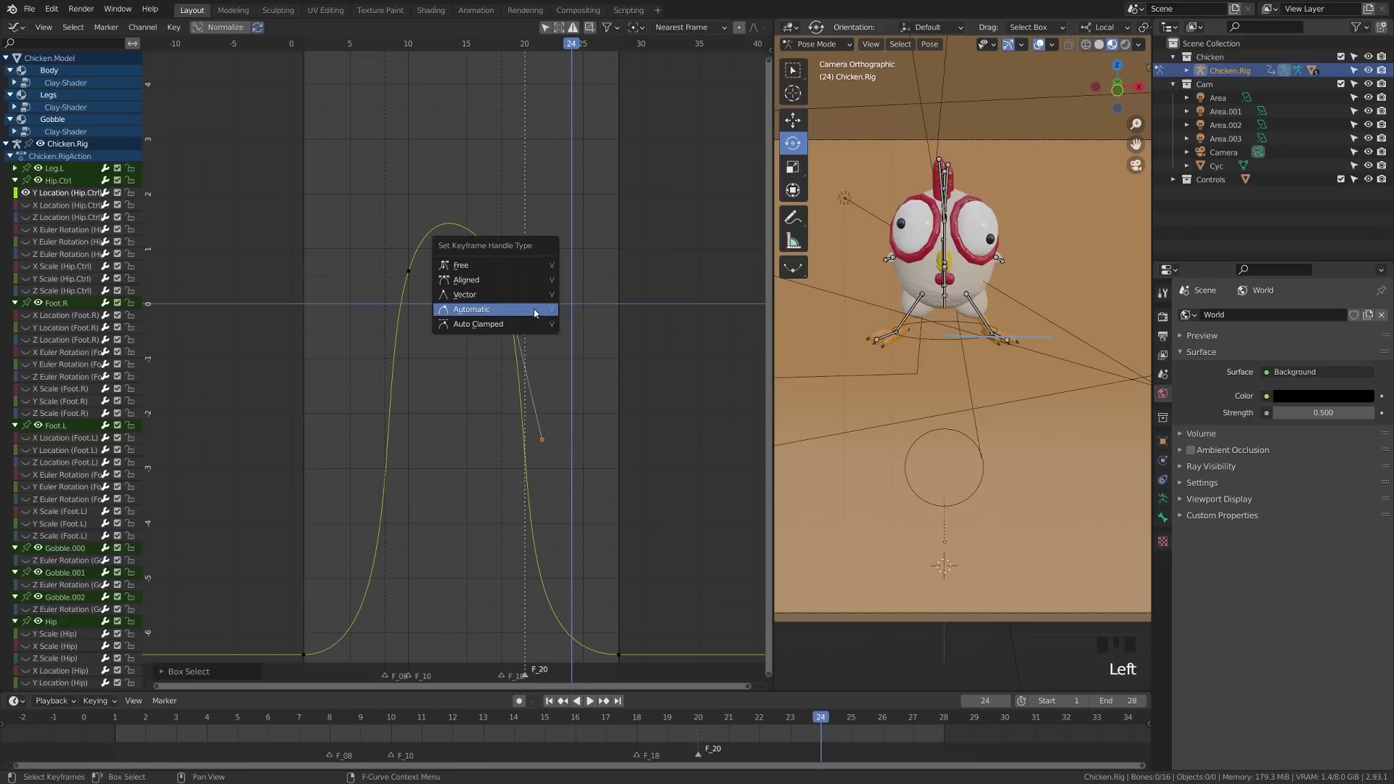
pyautogui.click(535, 313)
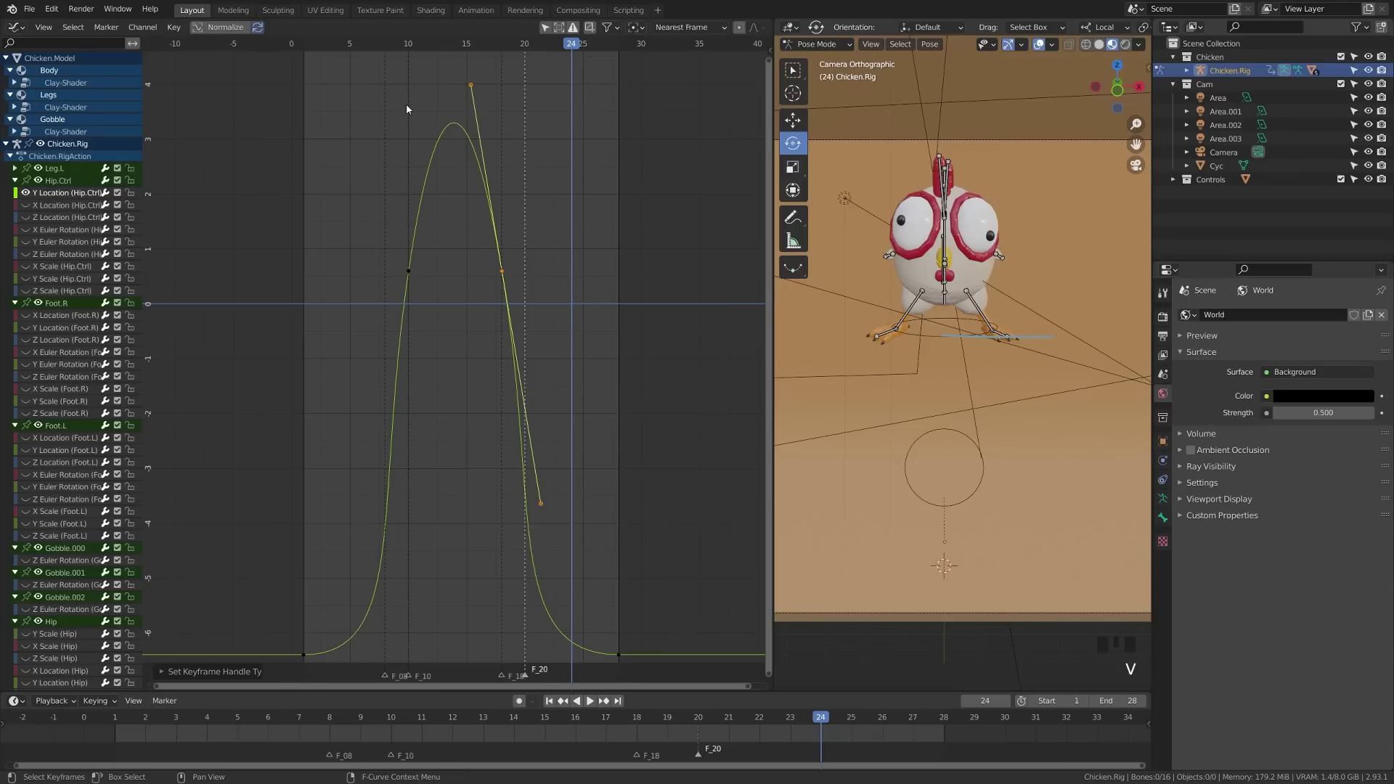
# Step: Play the animation to review the automatic handles, stop it, and return to frame 1
pyautogui.press('Left')
pyautogui.hotkey('shift', 'space')
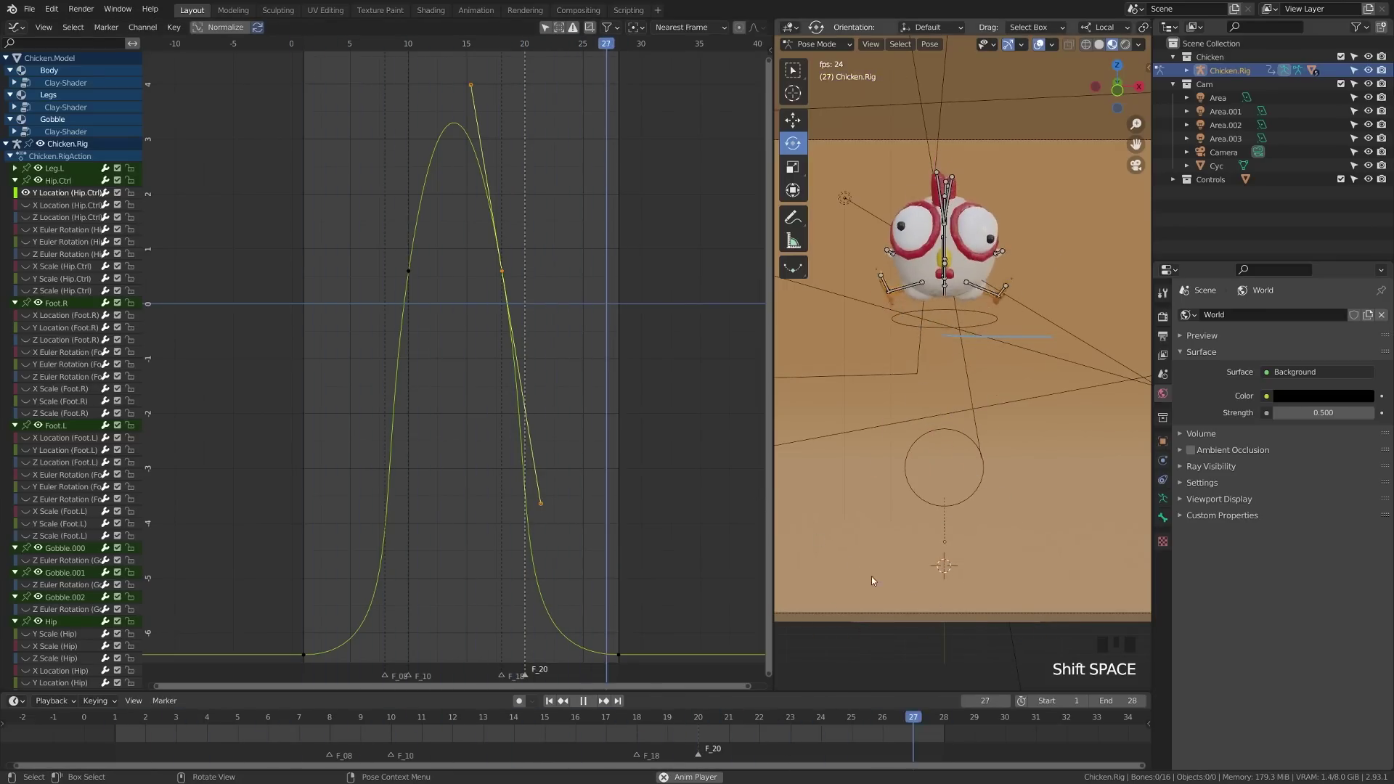
pyautogui.click(583, 701)
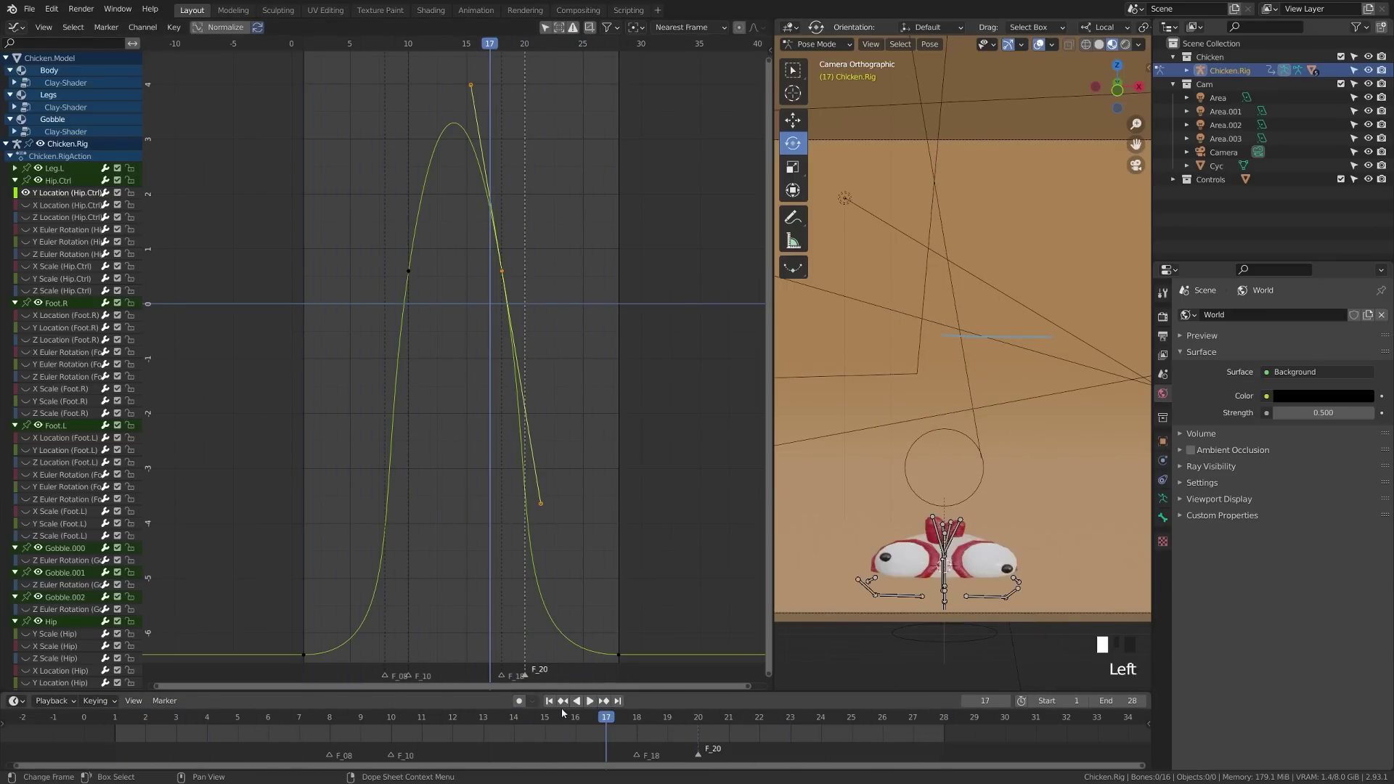
pyautogui.click(550, 701)
# Step: Change the handle type of the keyframes at frames 10 and 18 to Free
pyautogui.moveTo(372, 256); pyautogui.dragTo(527, 290)
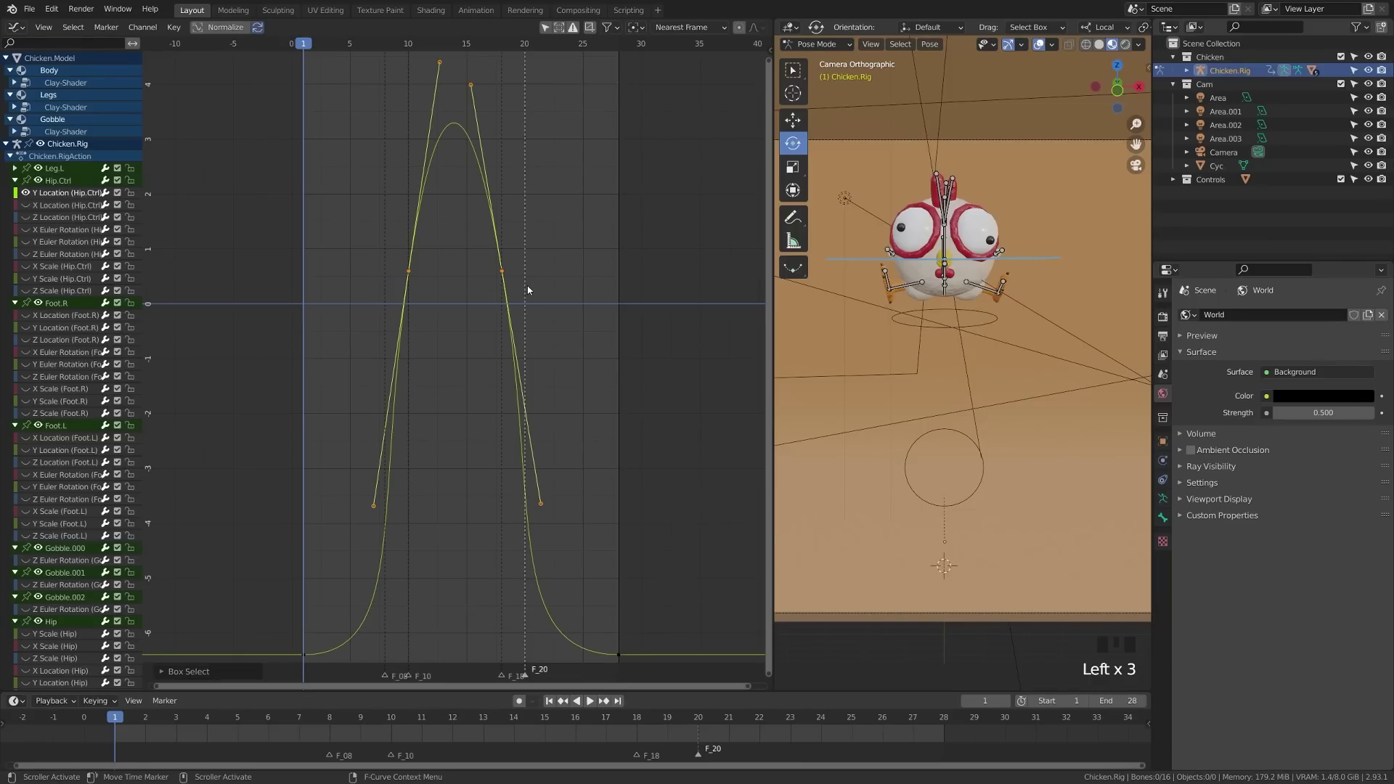
pyautogui.press('v')
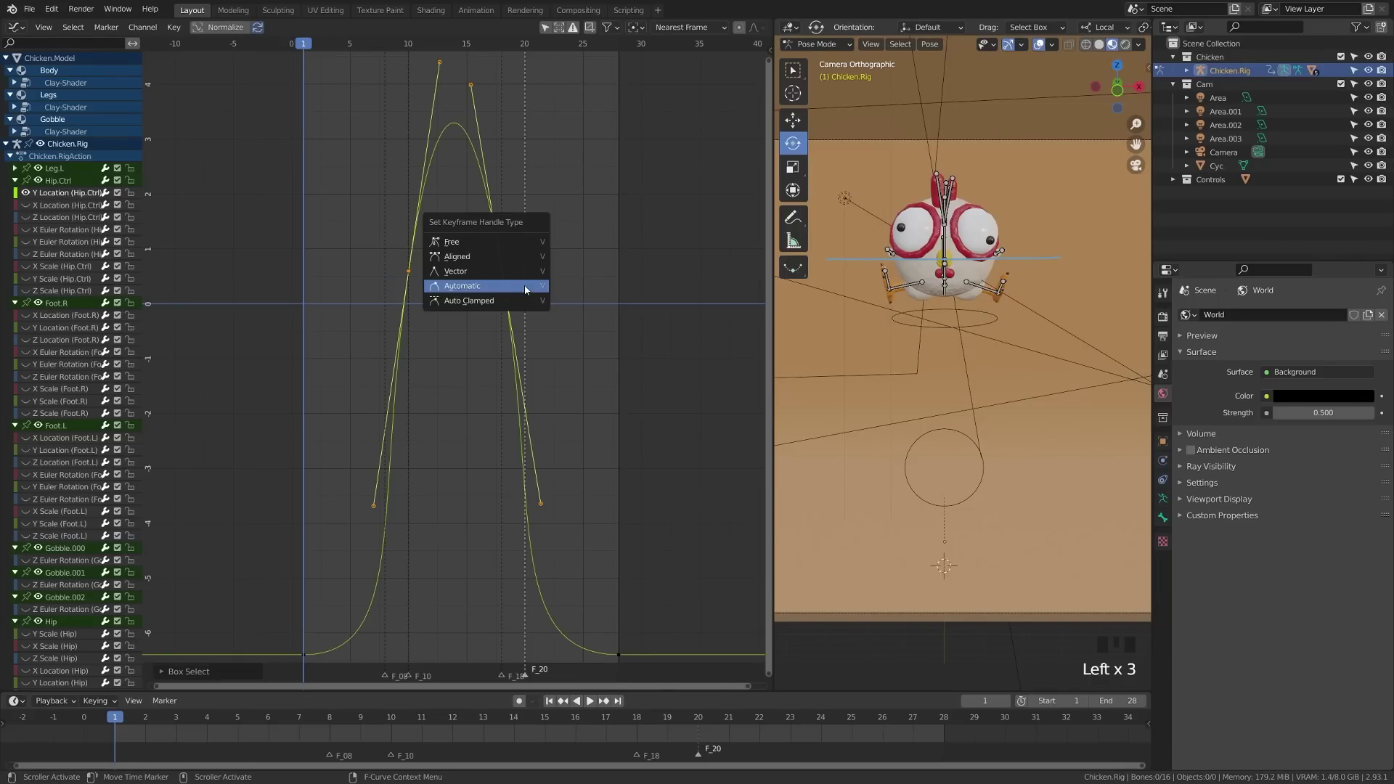
pyautogui.click(493, 242)
pyautogui.click(447, 280)
# Step: Try moving the frame 10 keyframe's right handle independently and rotating the whole keyframe
pyautogui.click(407, 272)
pyautogui.click(439, 63)
pyautogui.press('g')
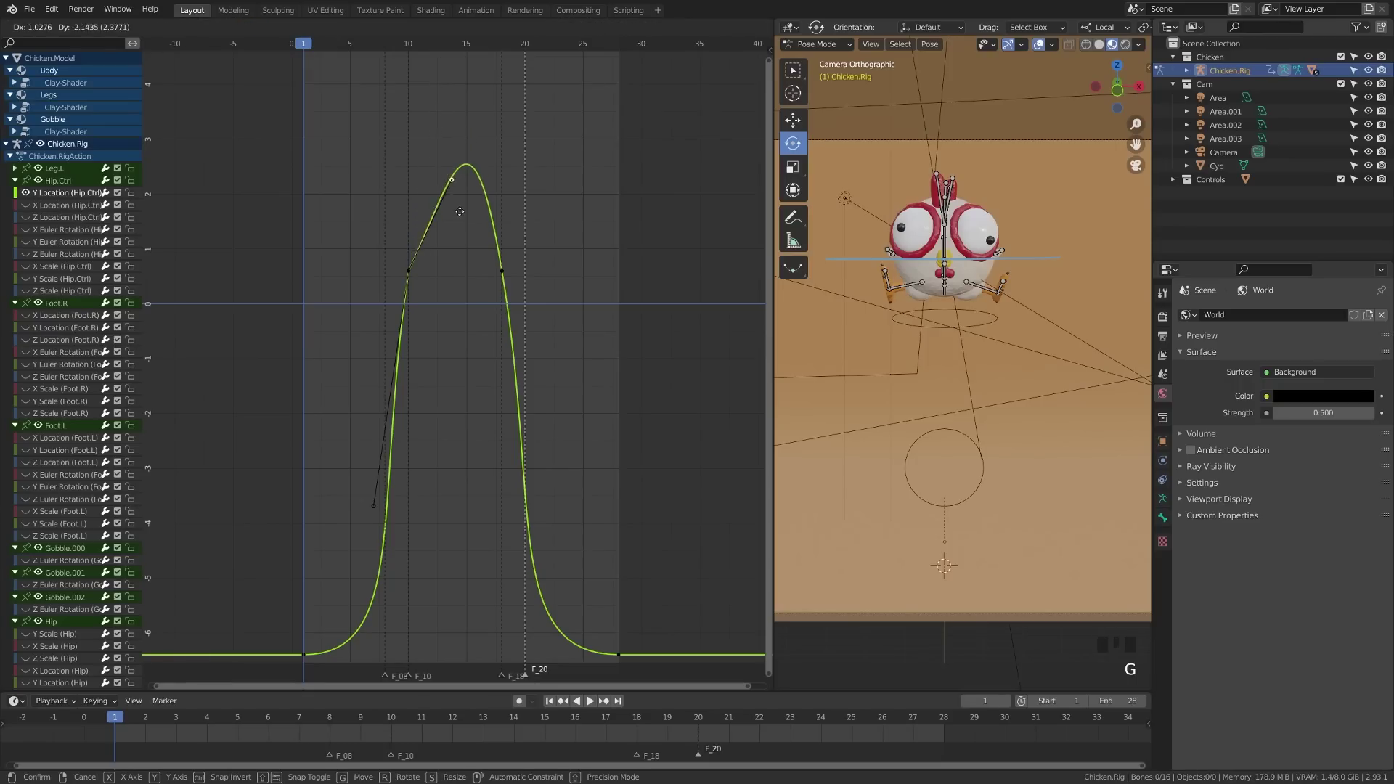
pyautogui.rightClick(426, 369)
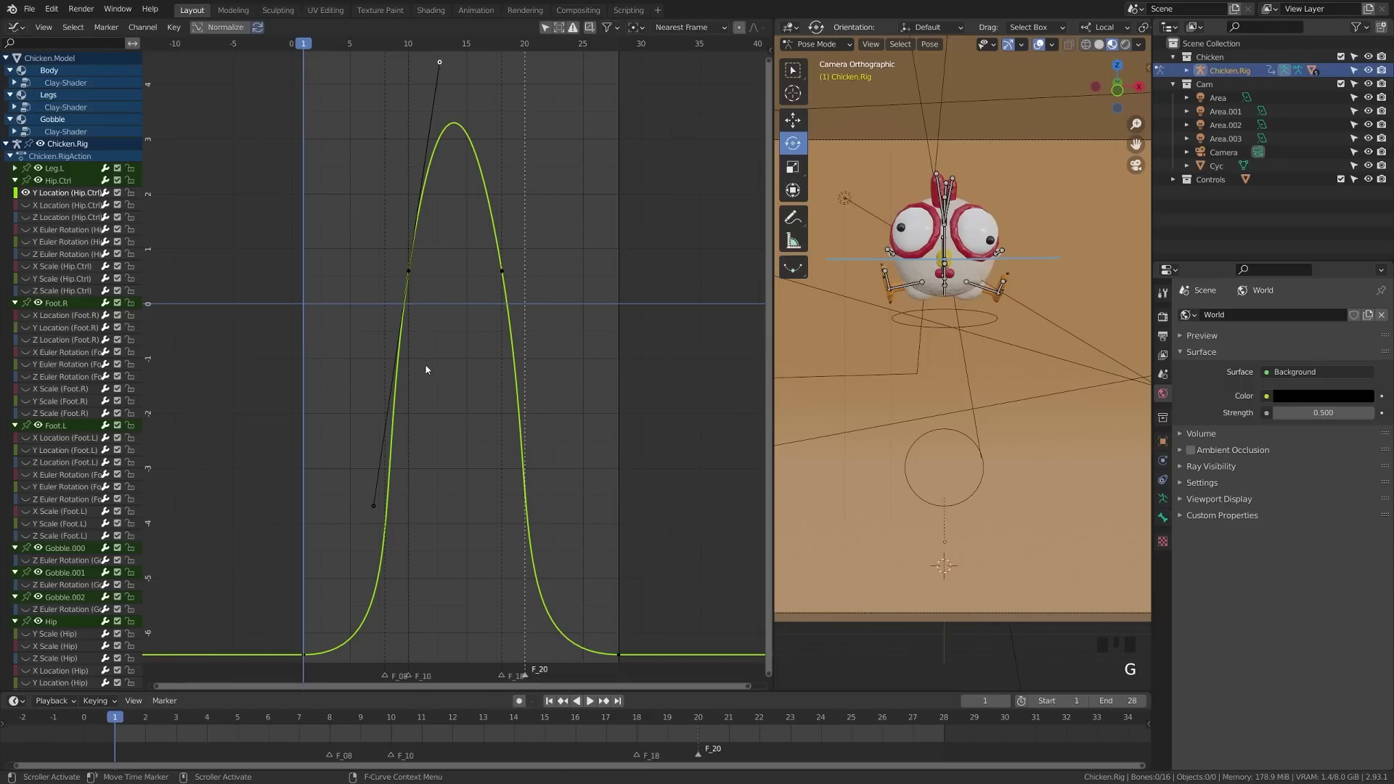
pyautogui.click(411, 272)
pyautogui.press('r')
pyautogui.rightClick(477, 288)
# Step: Lower the frame 10 keyframe's right handle and the frame 18 keyframe's left handle to just above their keyframes, and play the animation
pyautogui.click(443, 64)
pyautogui.press('g')
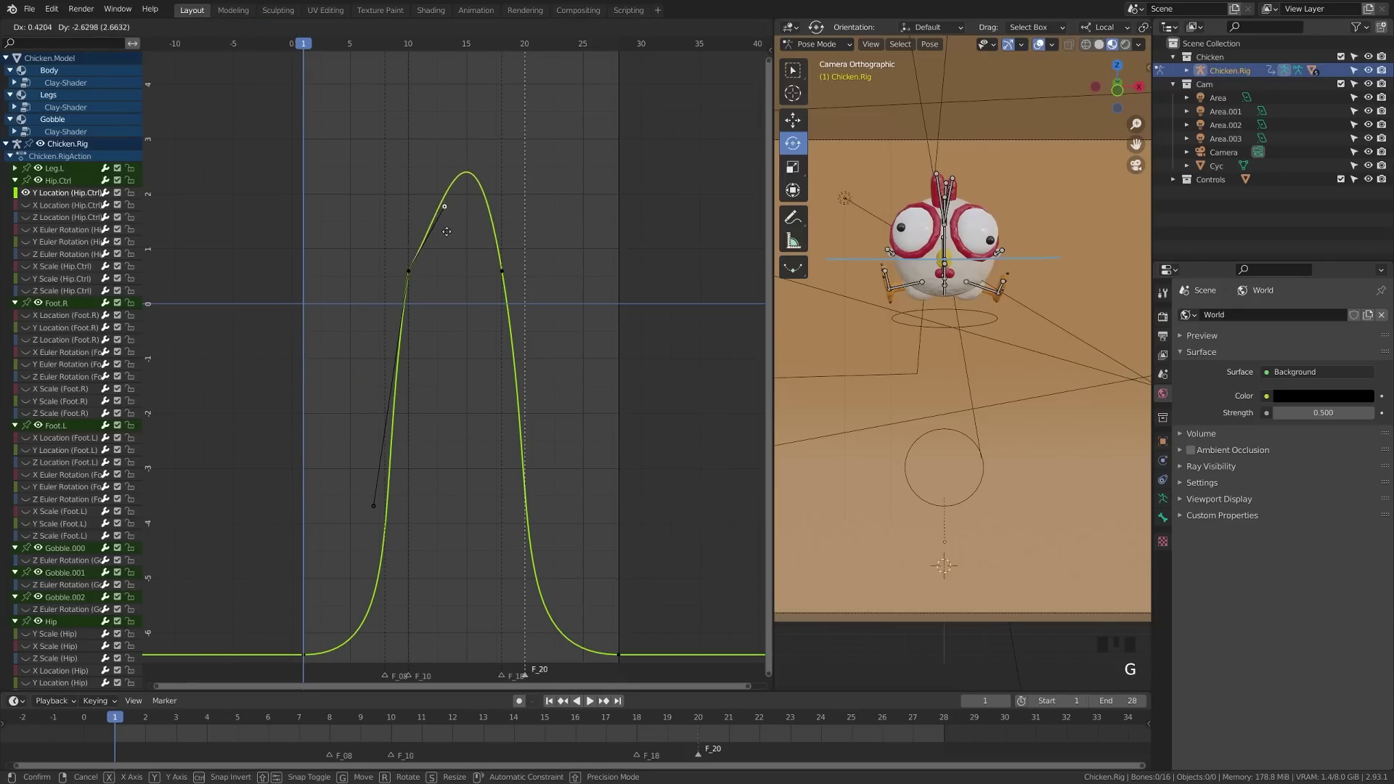
pyautogui.click(445, 274)
pyautogui.click(500, 274)
pyautogui.click(472, 84)
pyautogui.press('g')
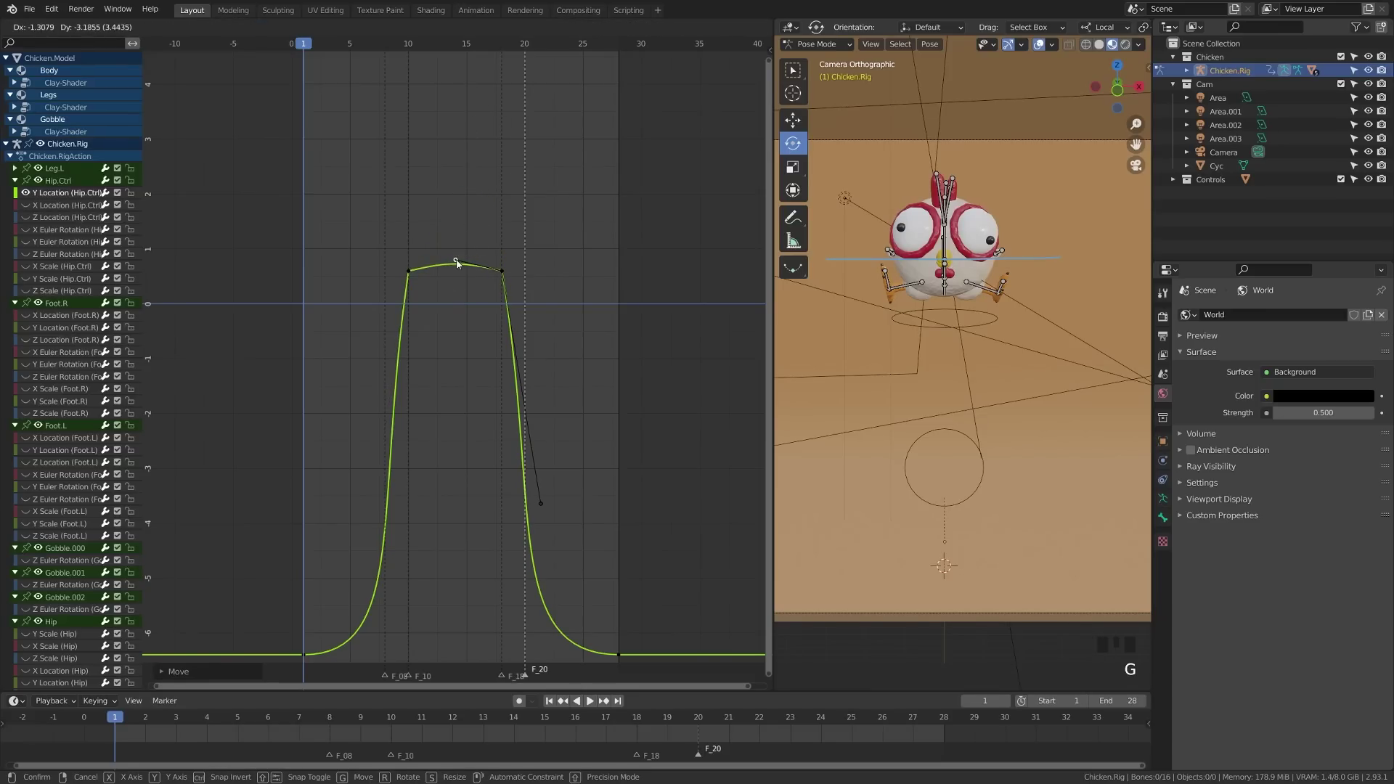
pyautogui.click(457, 261)
pyautogui.hotkey('shift', 'space')
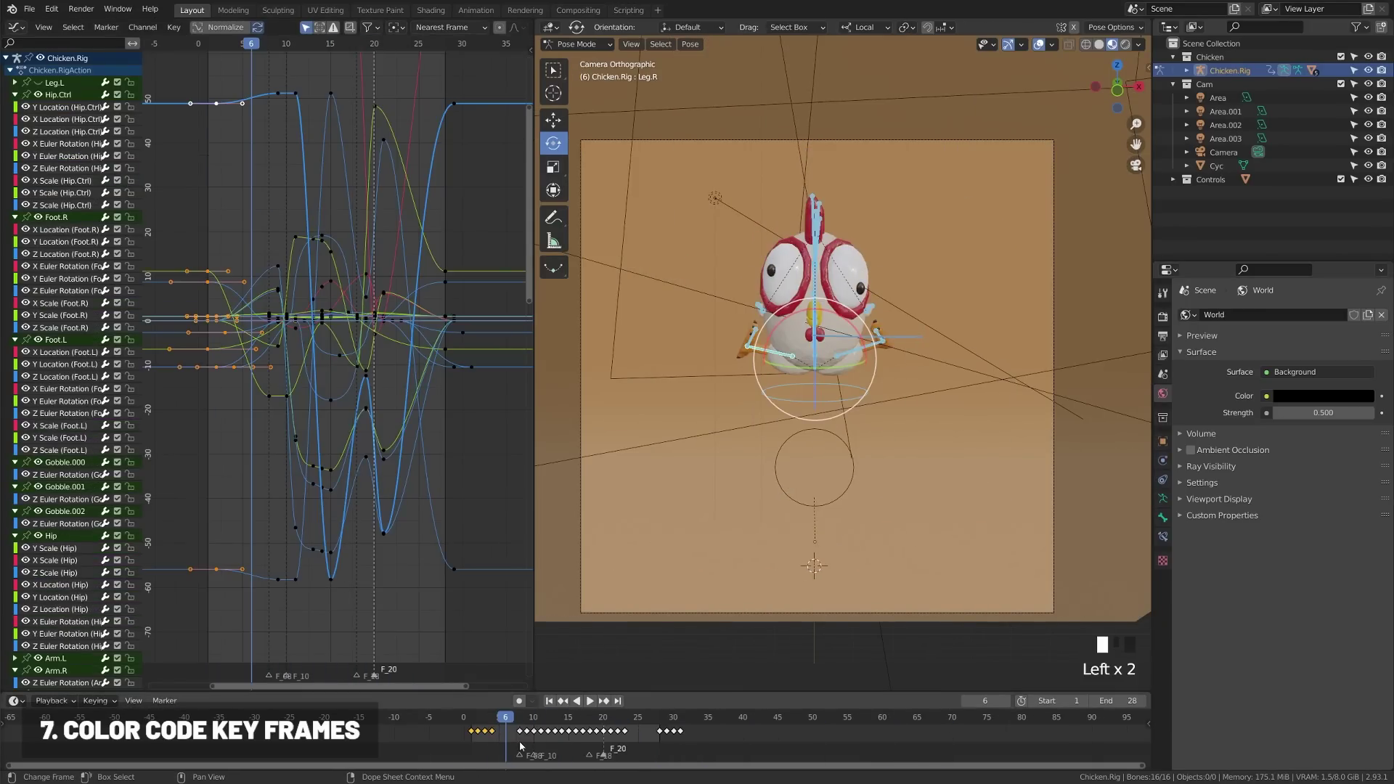
# Step: Stop a short playback at frame 6 and set the keyframe type of the keyframes at frames 1 to 4 to Extreme
pyautogui.click(589, 701)
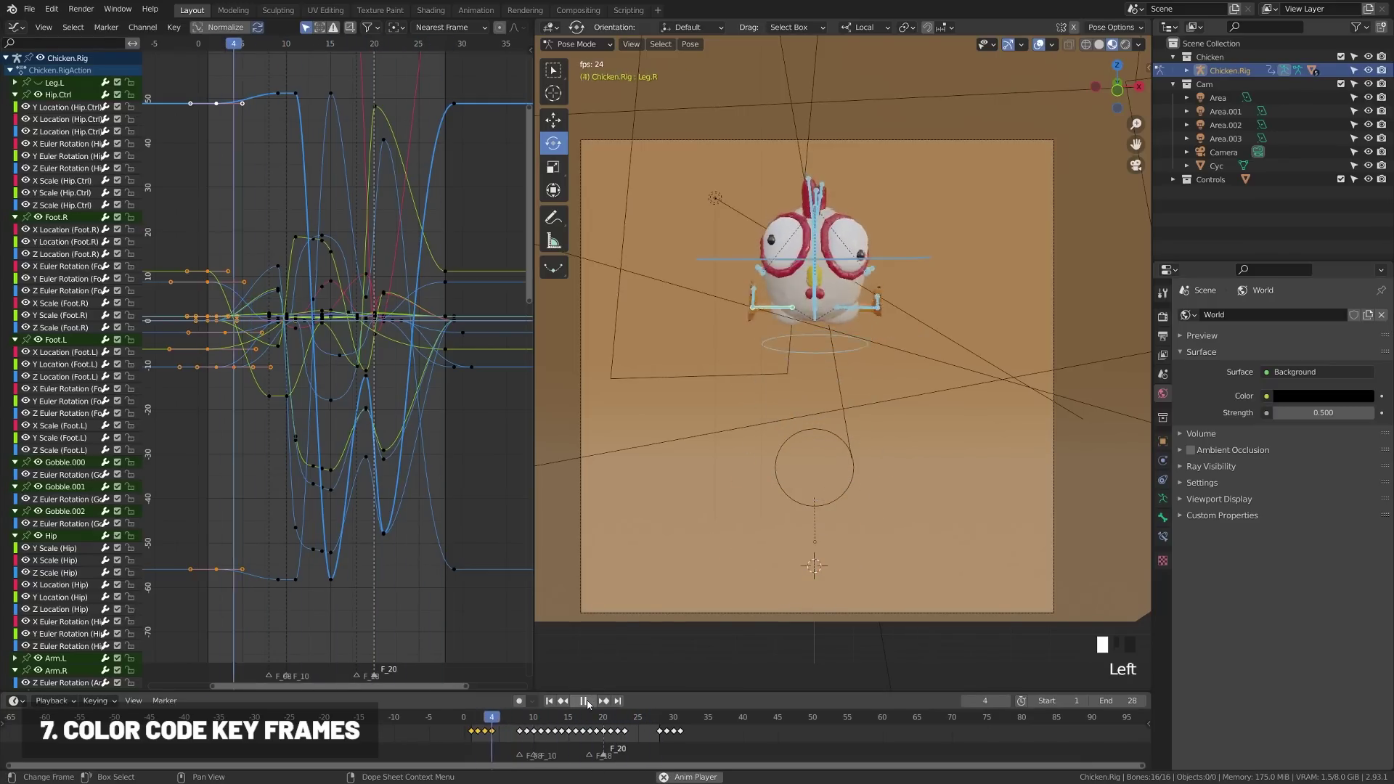
pyautogui.click(589, 702)
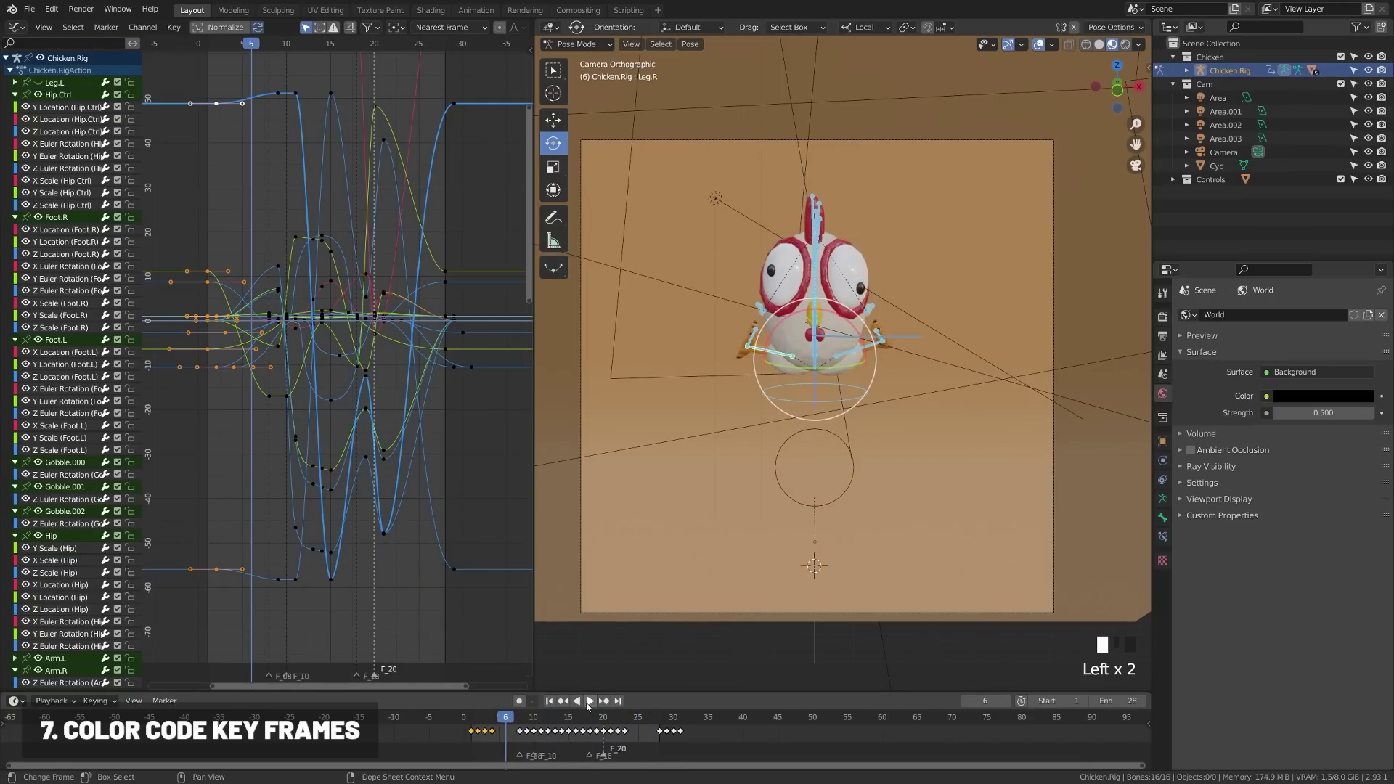
pyautogui.click(448, 733)
pyautogui.moveTo(448, 730); pyautogui.dragTo(507, 731)
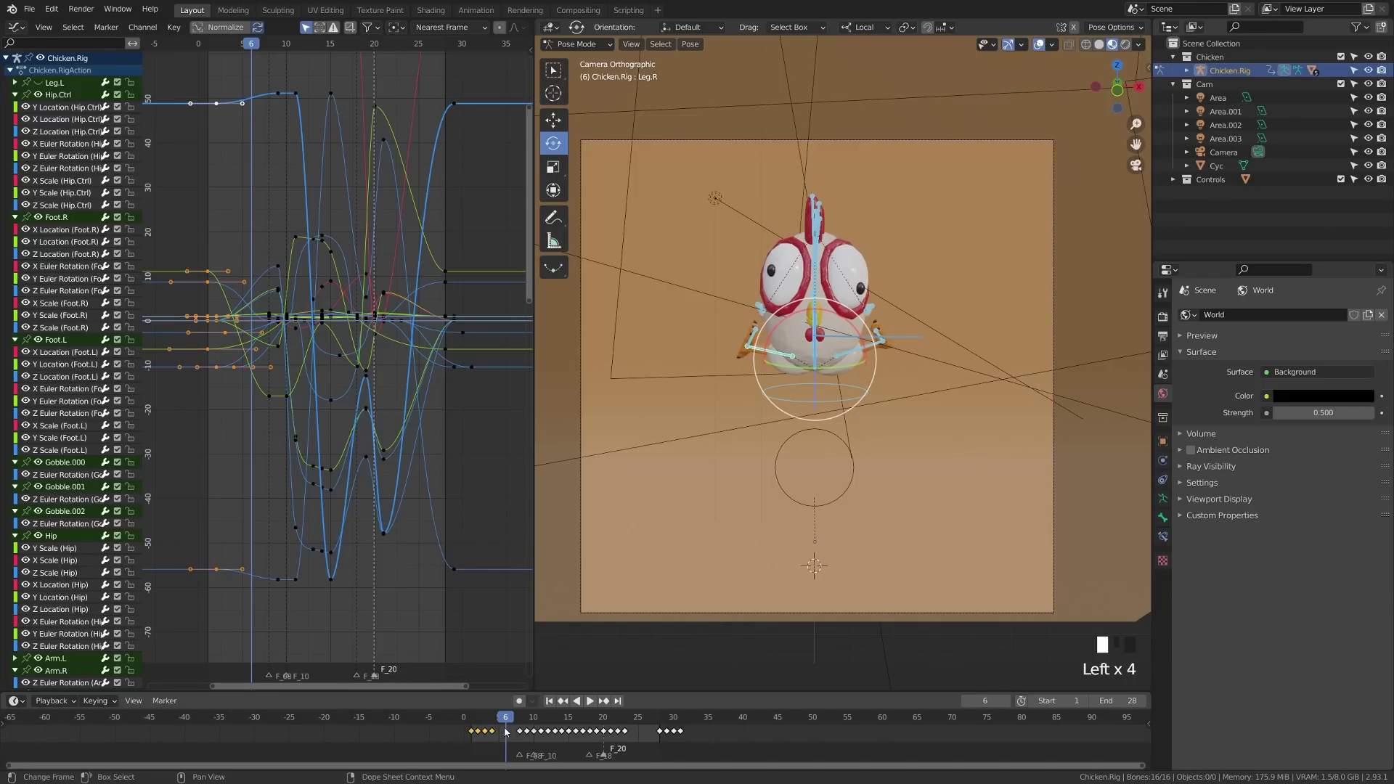
pyautogui.press('r')
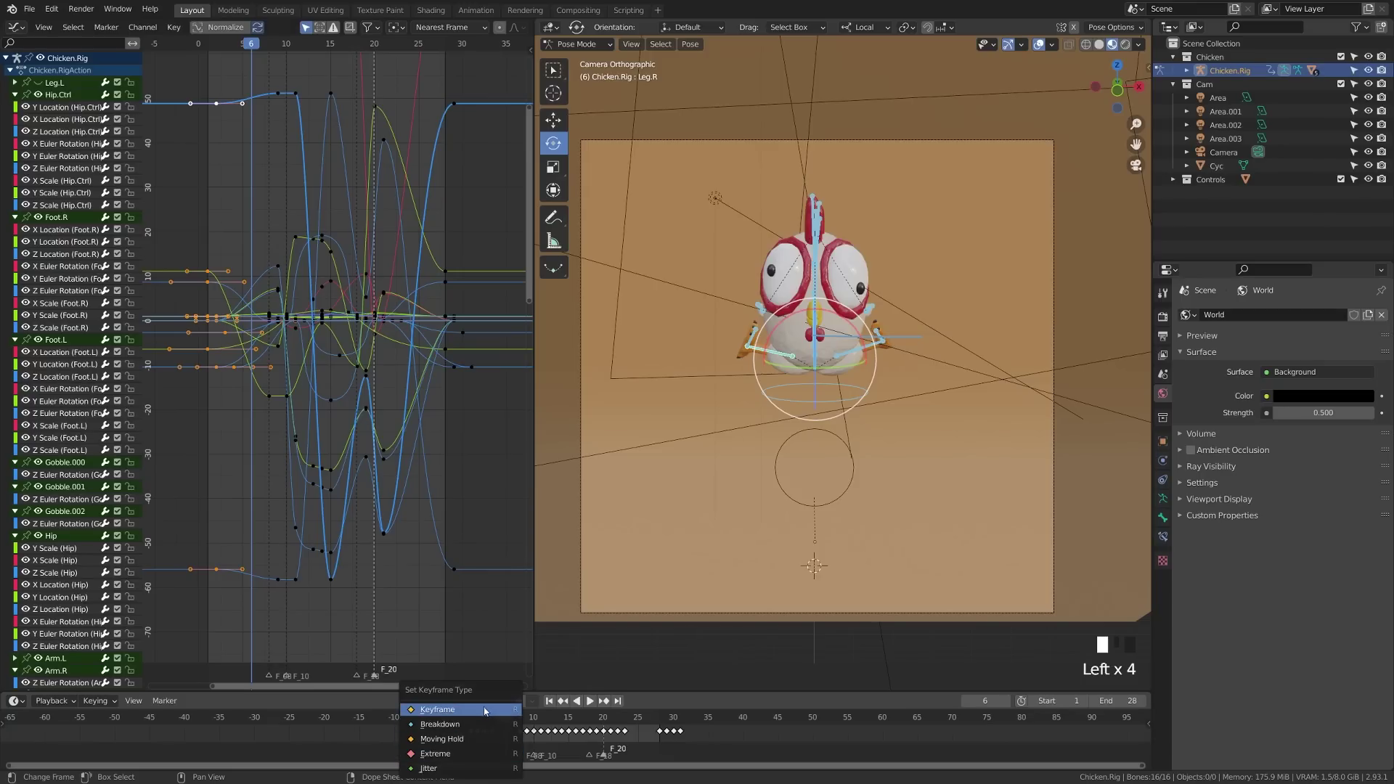
pyautogui.click(490, 759)
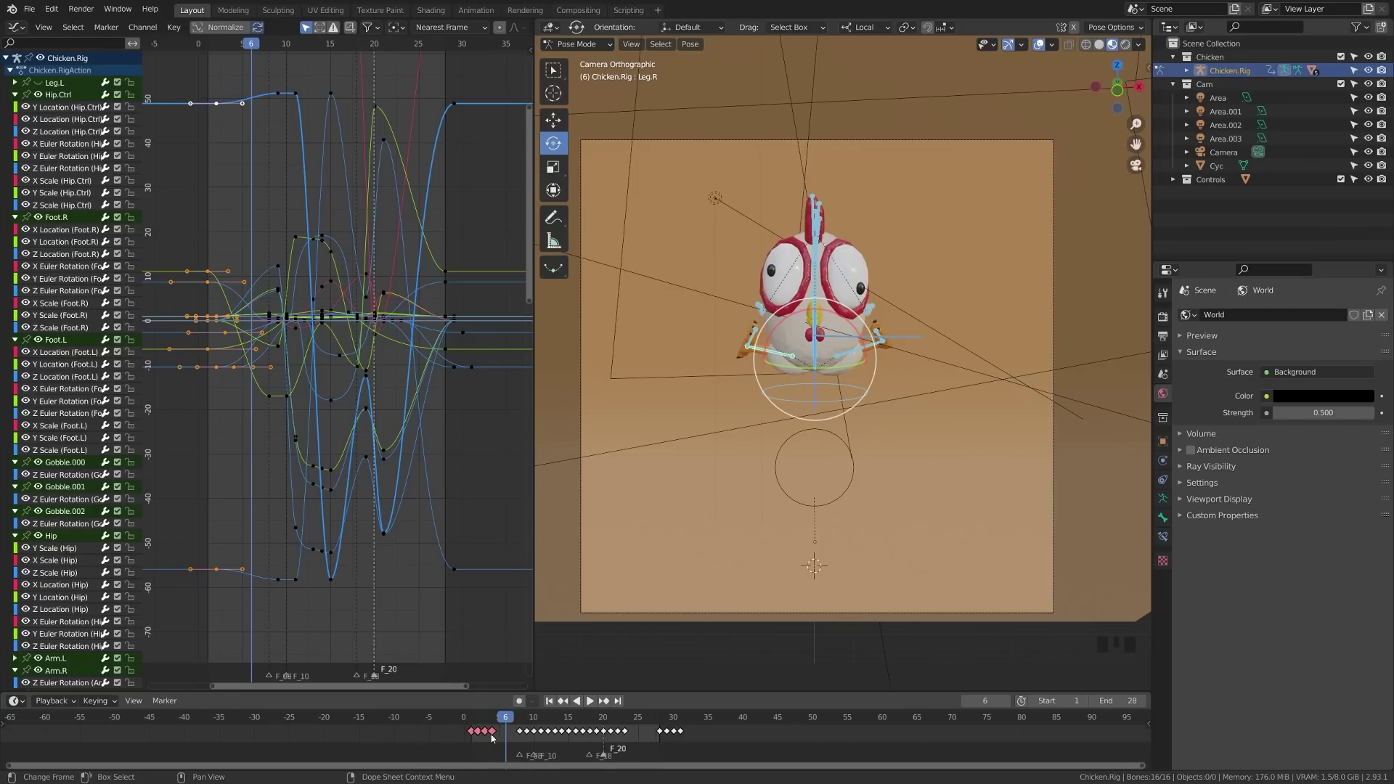
# Step: Change the keyframe type of the timeline keyframes from frame 8 to about frame 21
pyautogui.moveTo(514, 740); pyautogui.dragTo(614, 732)
pyautogui.press('r')
pyautogui.click(559, 699)
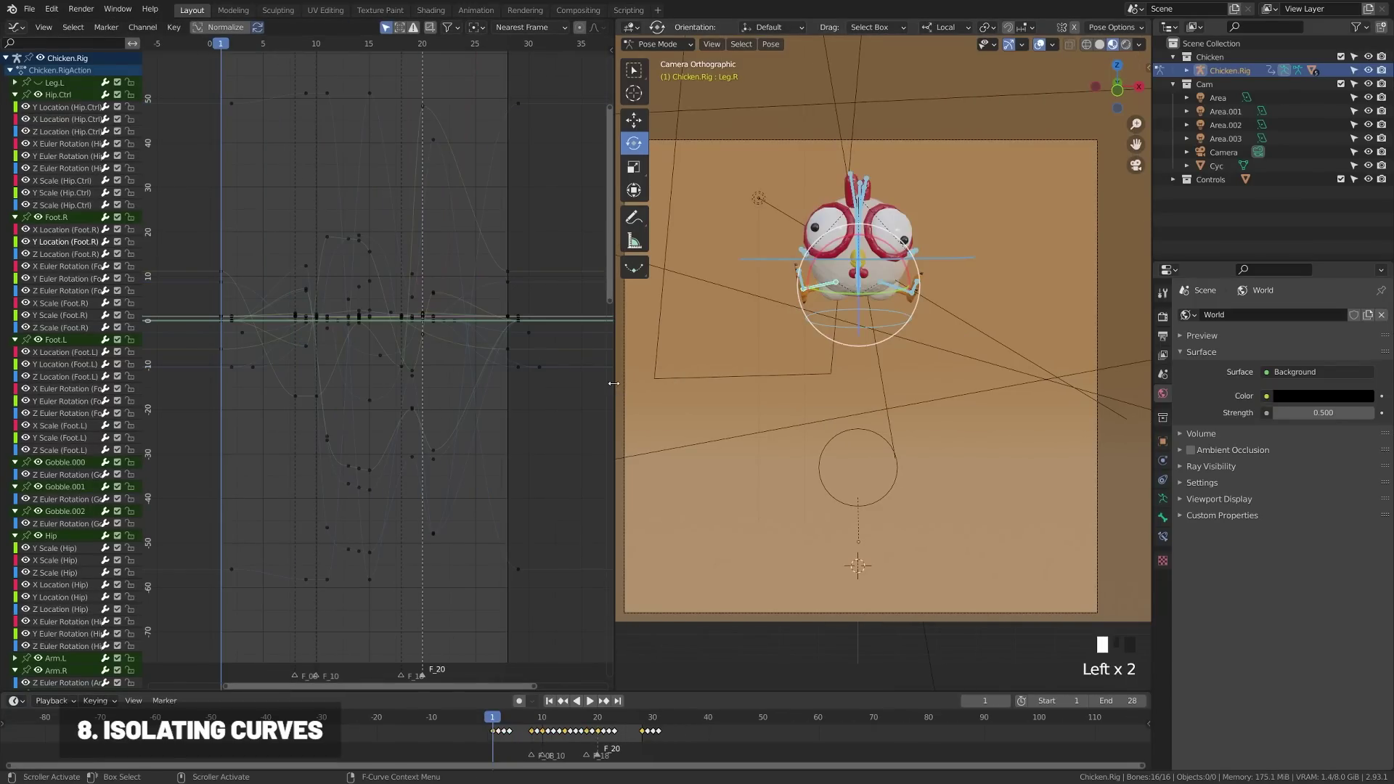
# Step: Widen the Graph Editor and frame its curves from frame 1 to about frame 36
pyautogui.moveTo(621, 385); pyautogui.dragTo(775, 395)
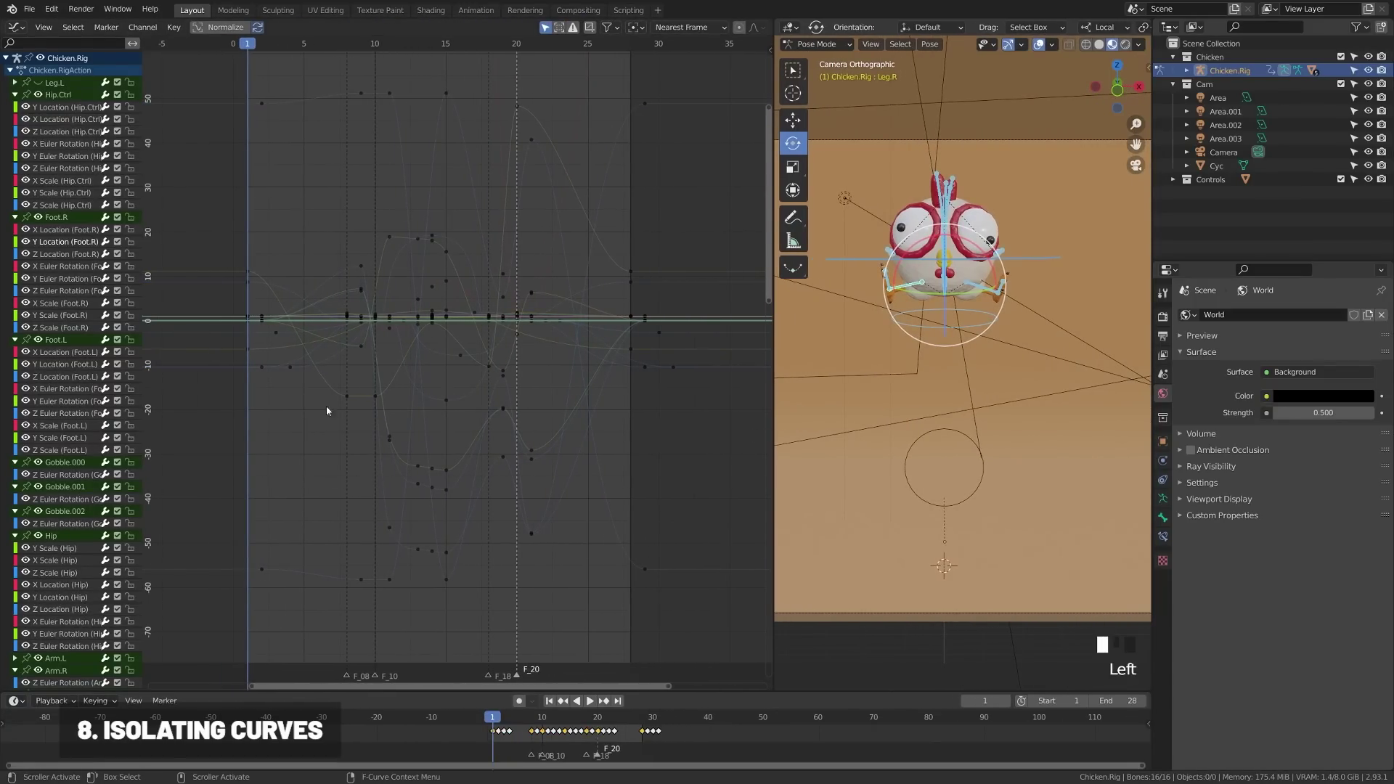
pyautogui.scroll(2, 504, 421)
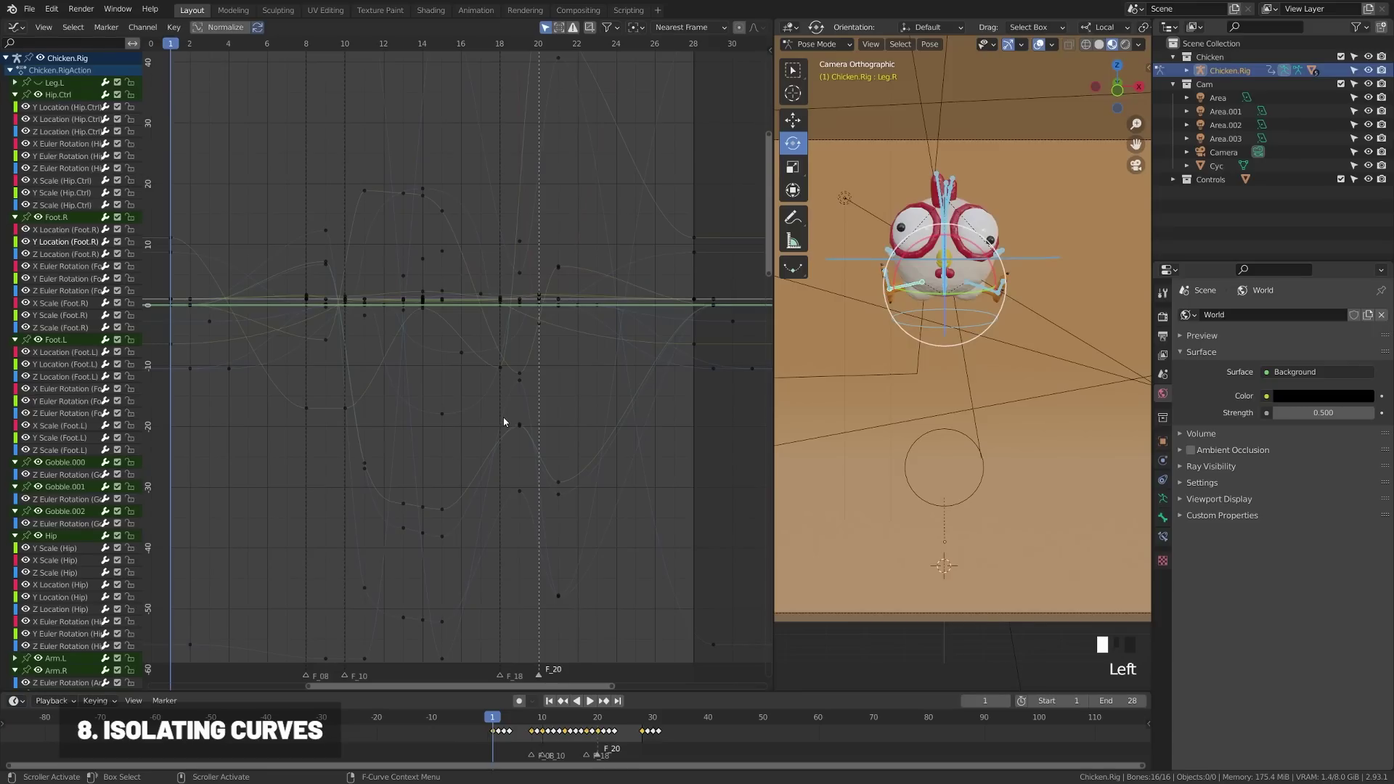
pyautogui.scroll(-1, 504, 421)
pyautogui.moveTo(528, 427); pyautogui.dragTo(391, 403, button='middle')
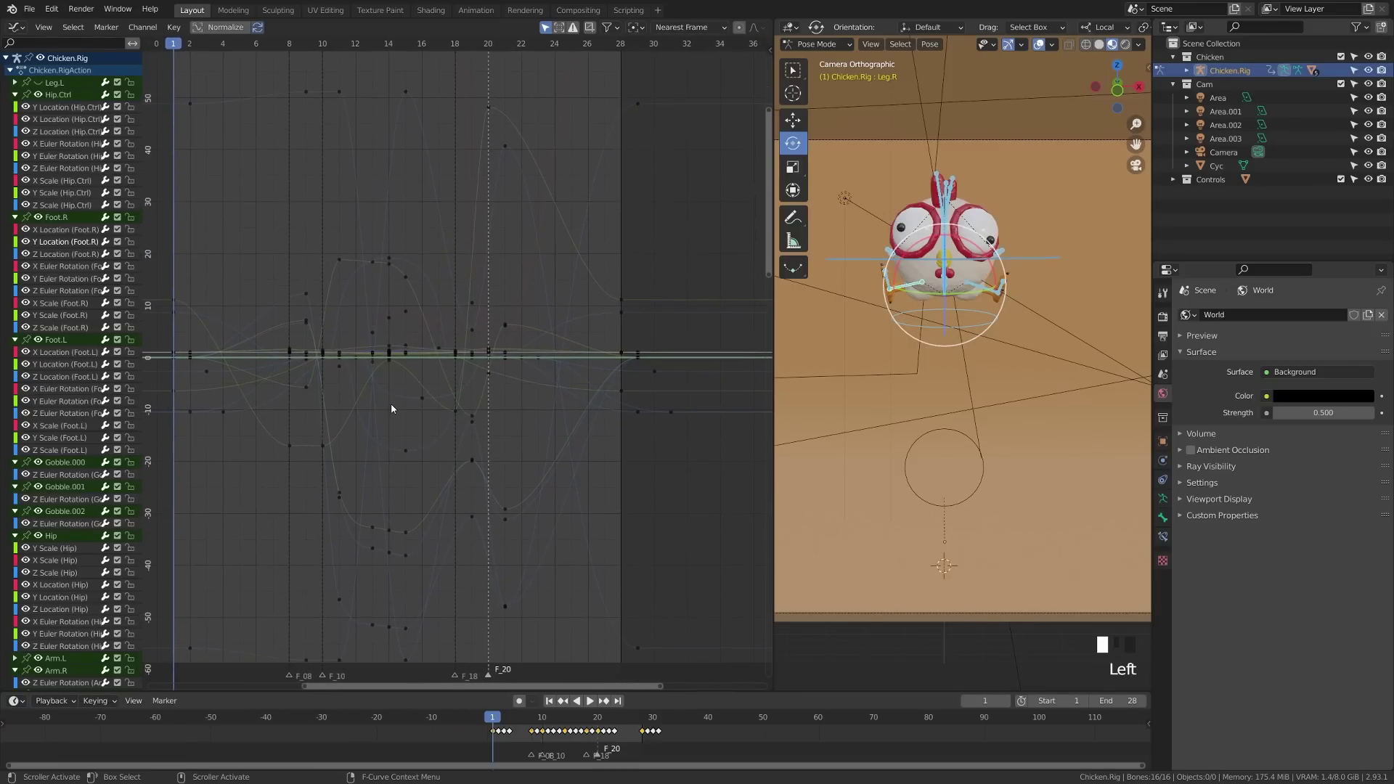
# Step: Isolate Foot.R's Z Euler Rotation curve by hiding all unselected curves, and reveal the hidden curves again
pyautogui.click(72, 290)
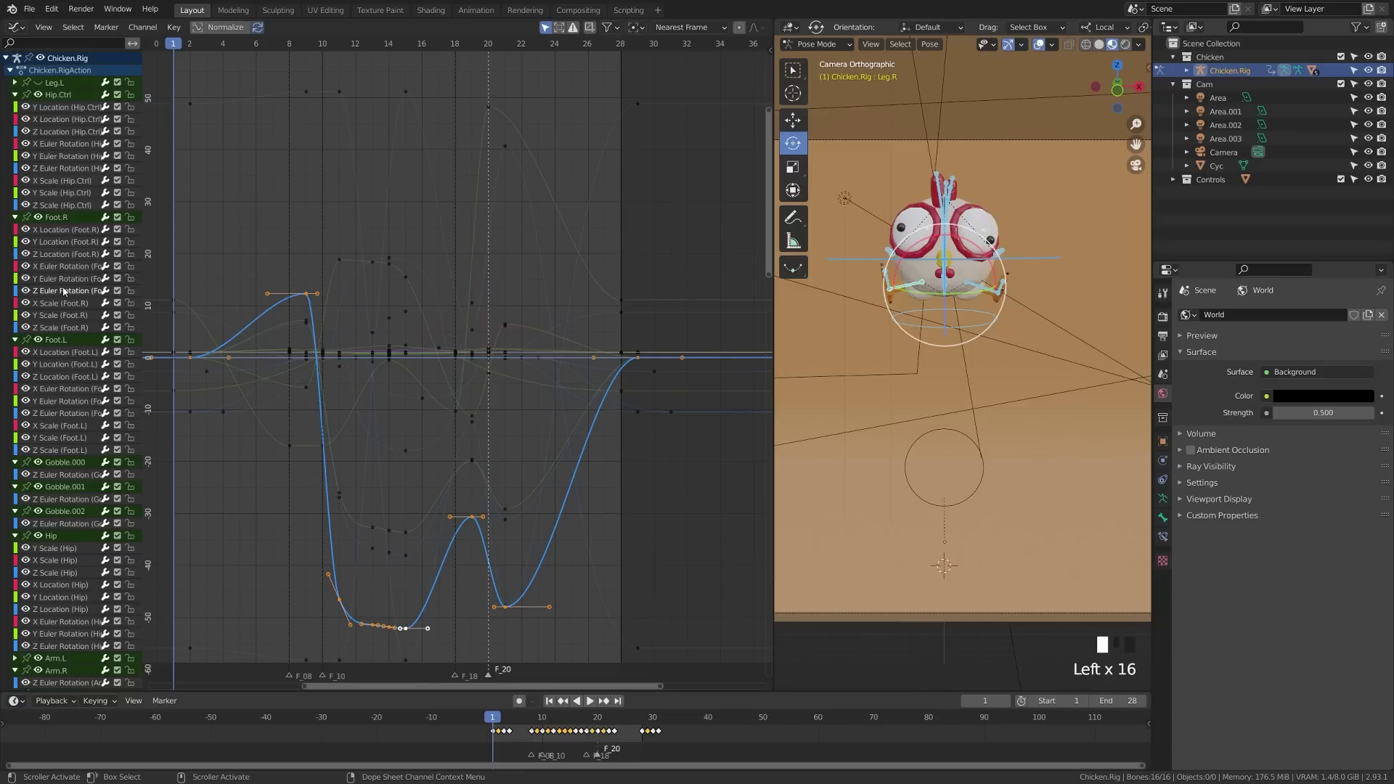
pyautogui.click(72, 294)
pyautogui.hotkey('shift', 'h')
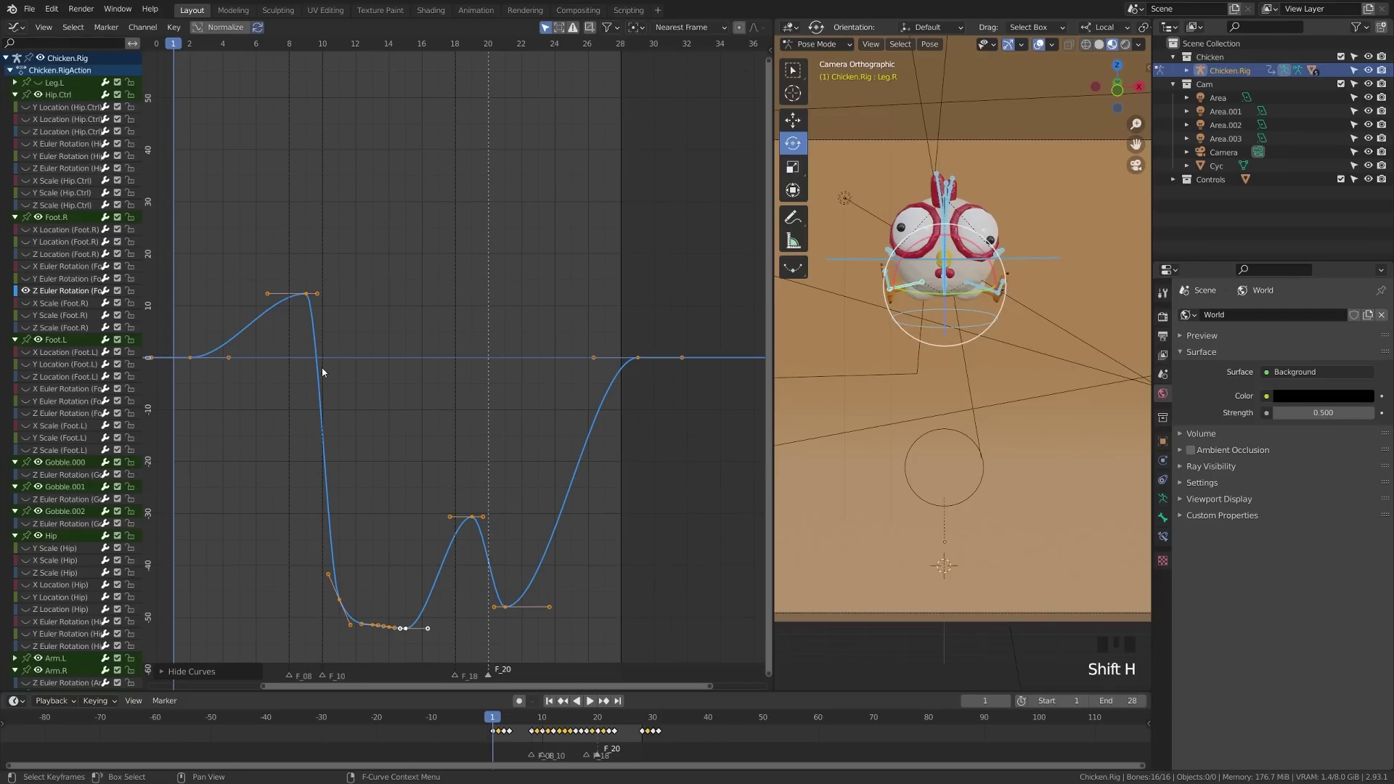
pyautogui.hotkey('alt', 'h')
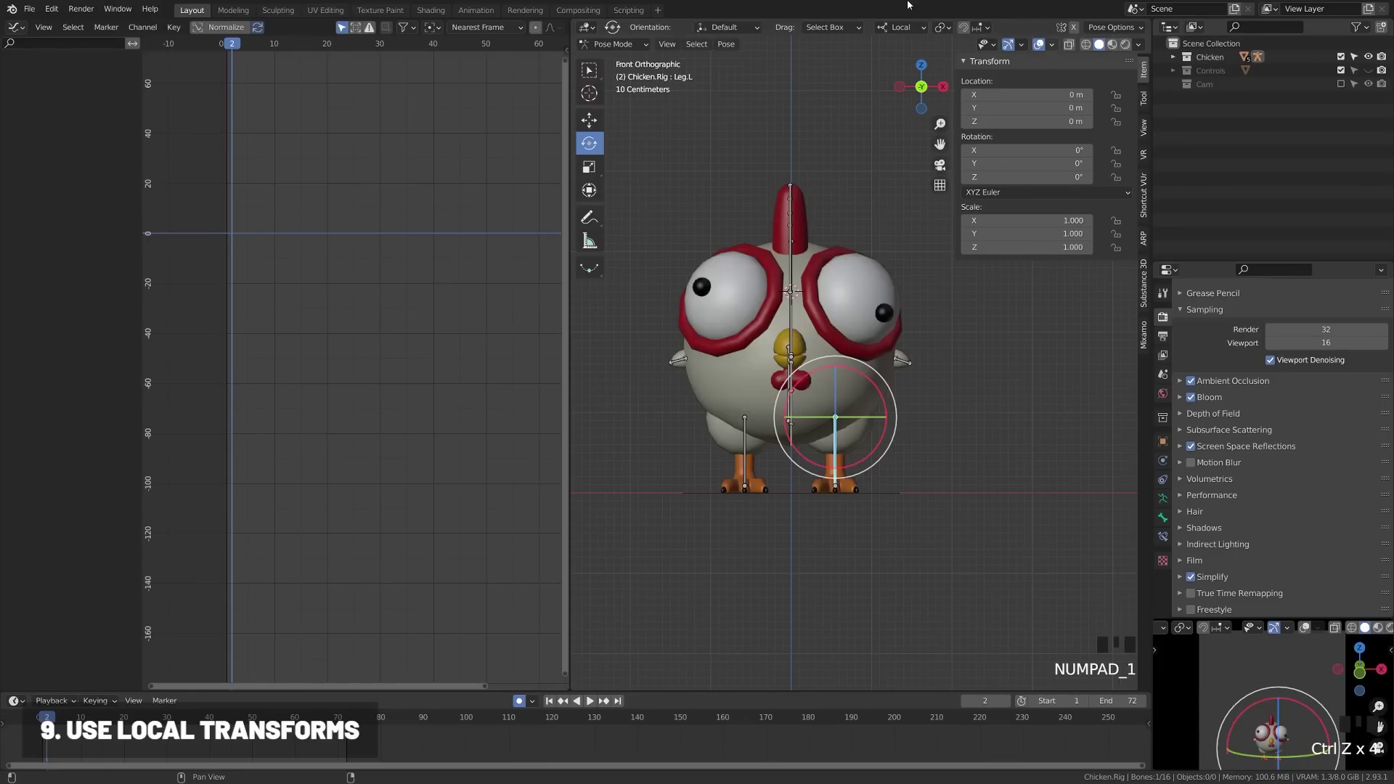
# Step: Set the transform orientation of the 3D viewport to Global
pyautogui.click(901, 26)
pyautogui.click(902, 70)
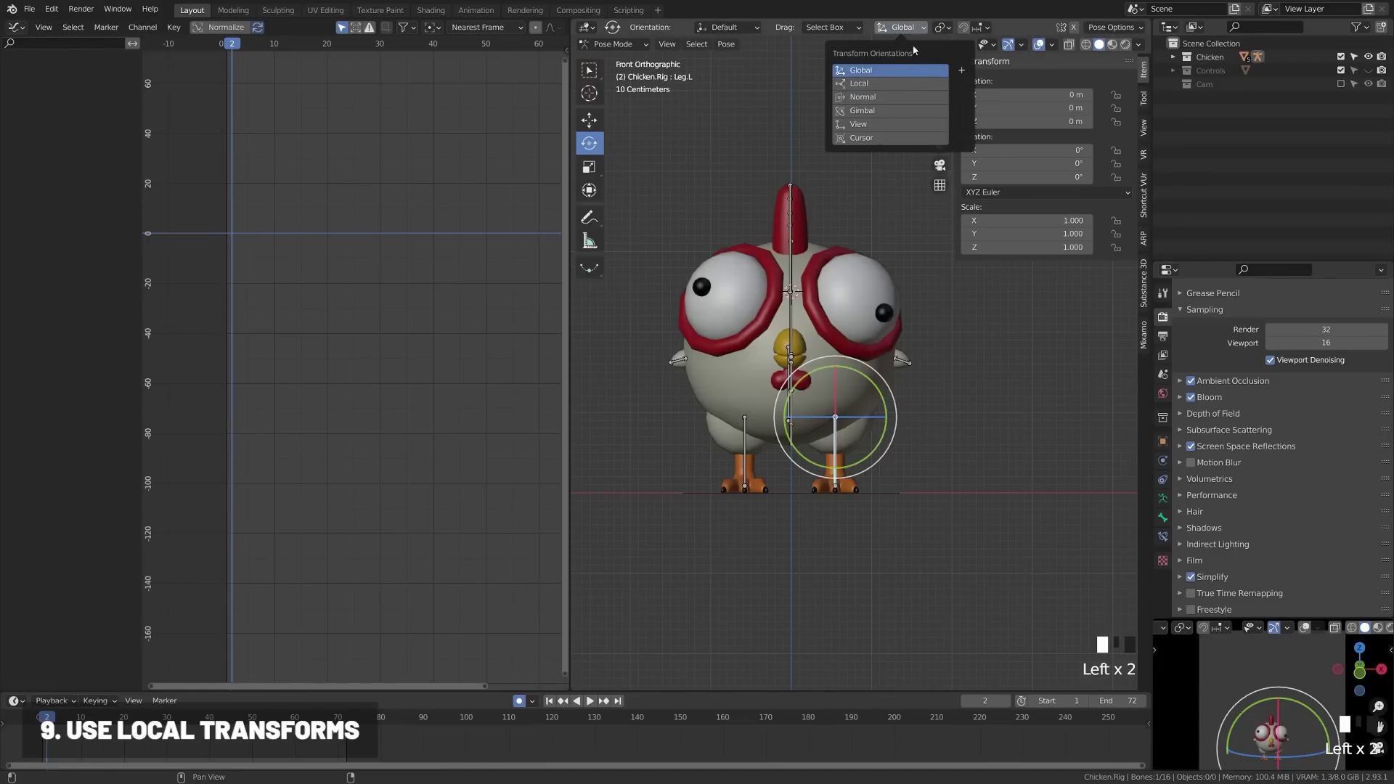
# Step: Set the transform orientation to Local and rotate the Leg.L bone by about -64.2° in the front view
pyautogui.click(874, 83)
pyautogui.press('Tab')
pyautogui.click(858, 343)
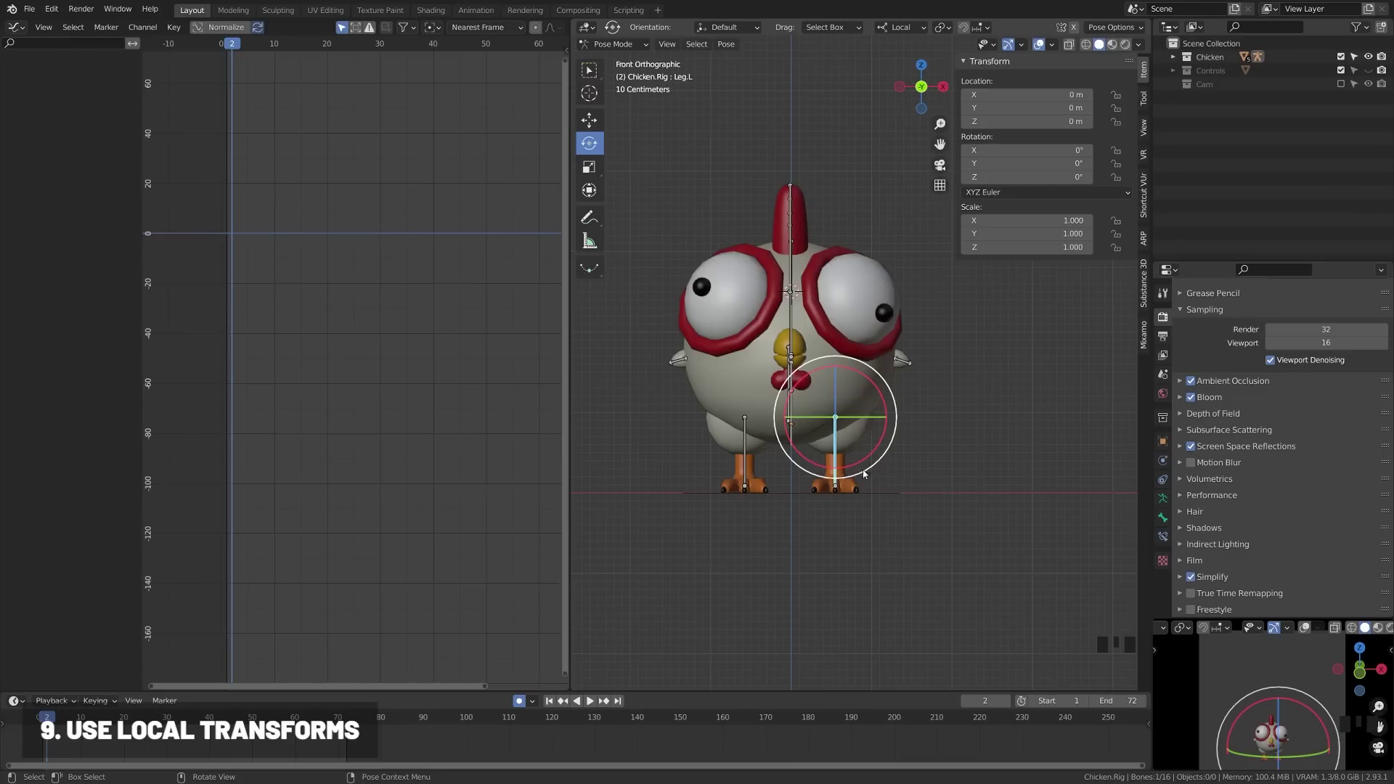
pyautogui.moveTo(855, 476); pyautogui.dragTo(961, 430)
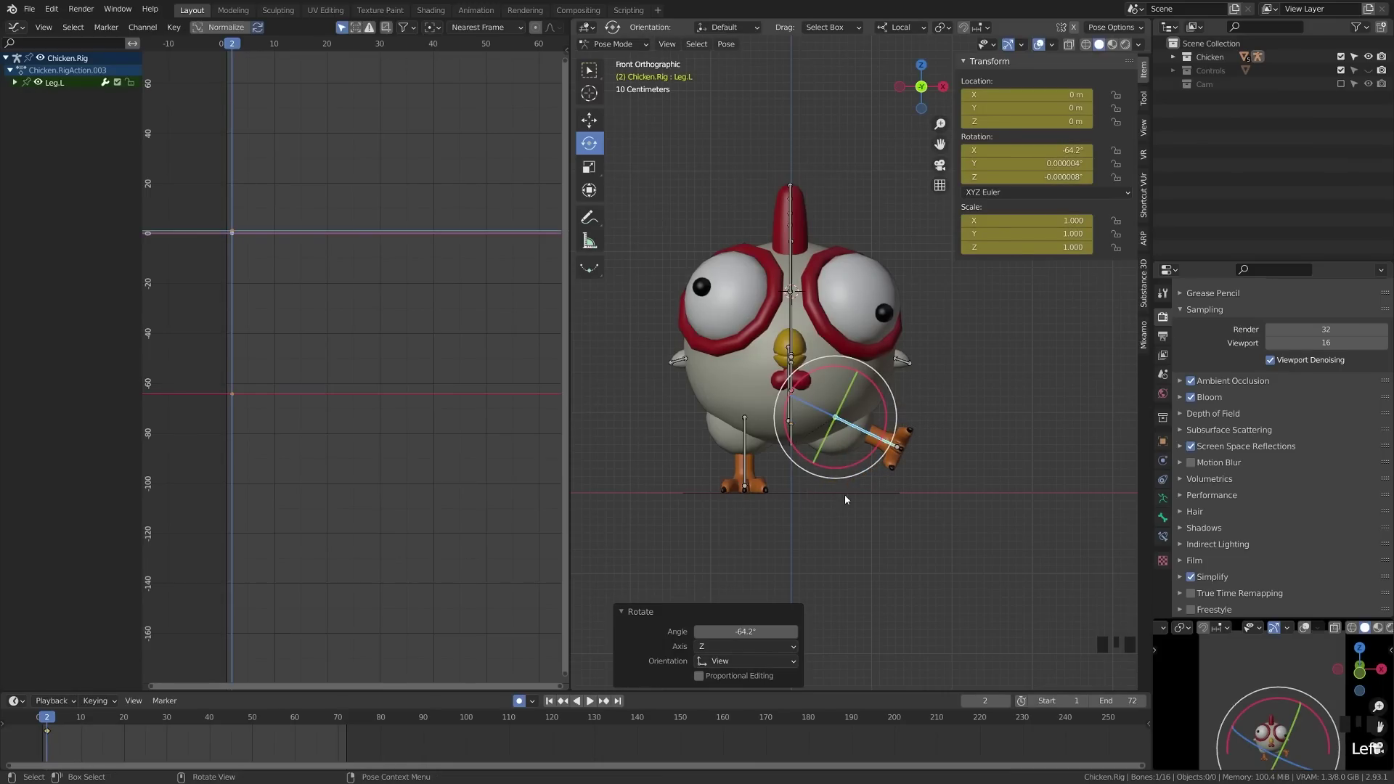
# Step: Trackball-rotate Leg.L at frame 2 by about -20.6° and -21.2°
pyautogui.moveTo(883, 400); pyautogui.dragTo(808, 485, button='middle')
pyautogui.moveTo(837, 477); pyautogui.dragTo(846, 440)
pyautogui.moveTo(846, 440); pyautogui.dragTo(748, 436, button='middle')
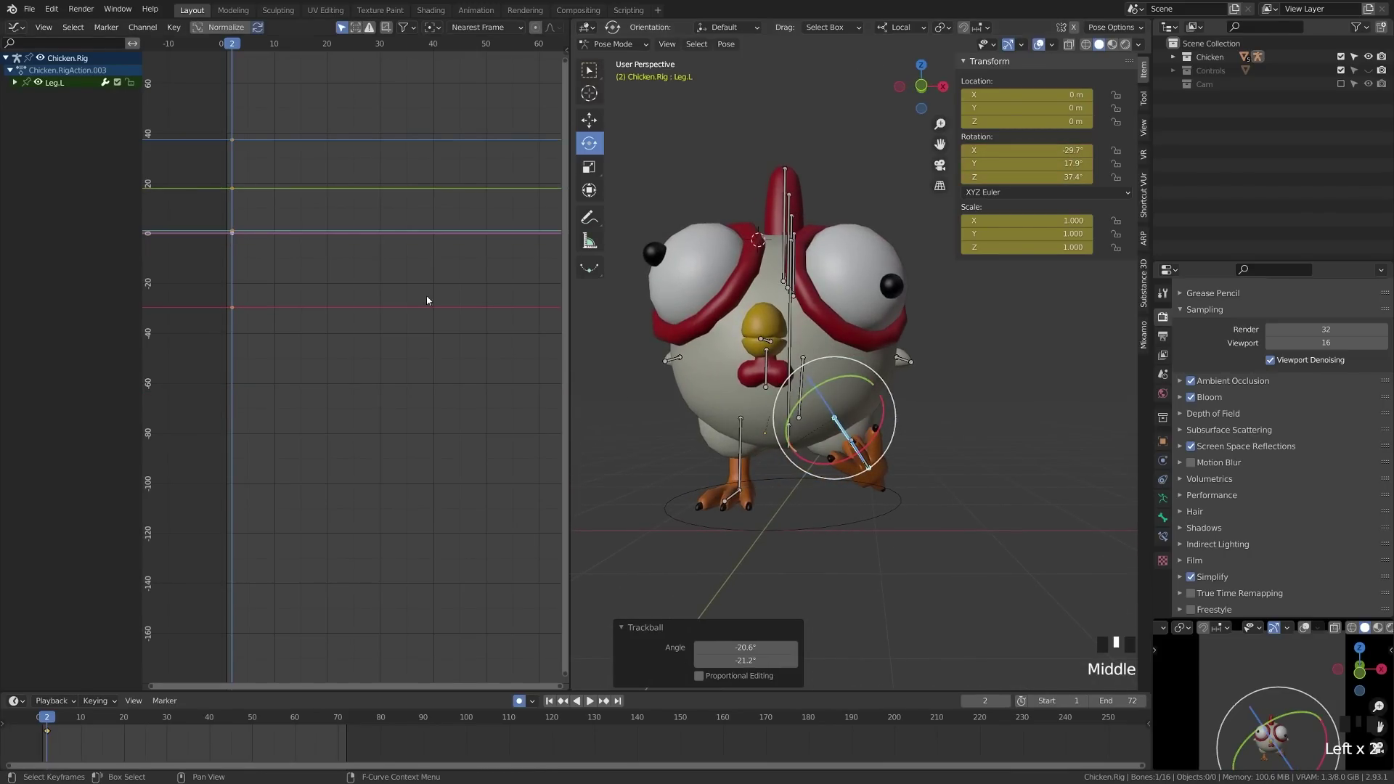
# Step: Pose Leg.L at frame 16 by trackball-rotating it about -14.9° and 51°
pyautogui.click(306, 44)
pyautogui.moveTo(843, 436); pyautogui.dragTo(893, 429)
pyautogui.click(894, 429)
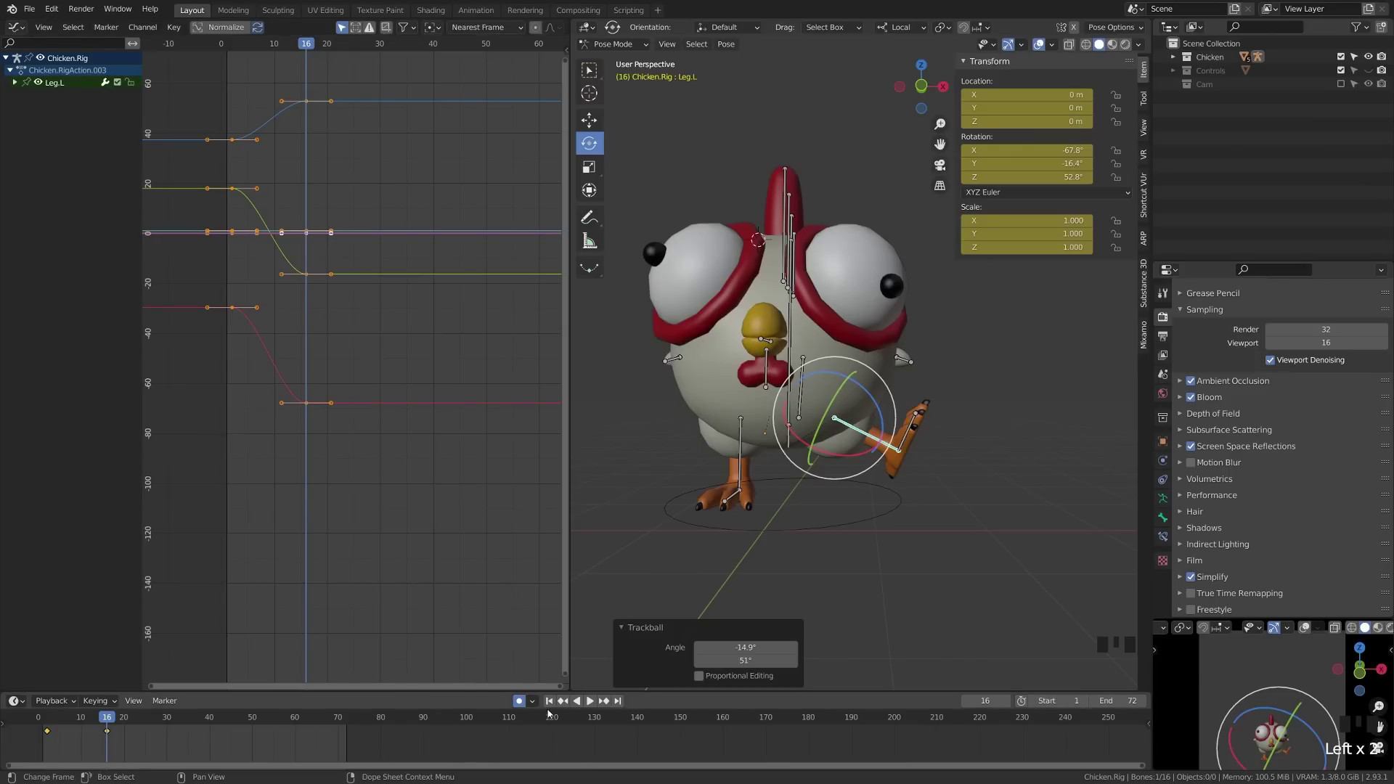
# Step: Rotate Leg.L about its local Z axis by about -49.7° at frame 1, using the Local orientation
pyautogui.hotkey('shift', 'Left')
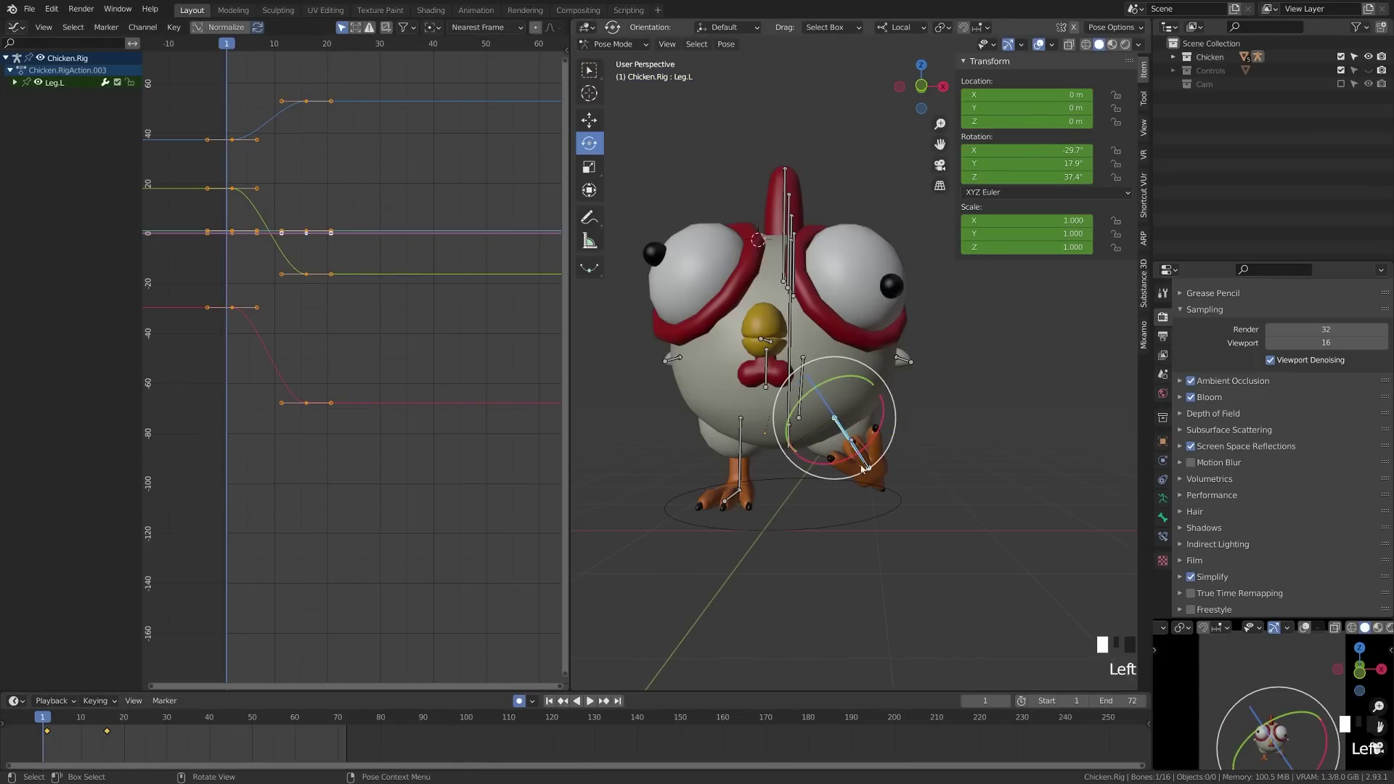
pyautogui.click(899, 28)
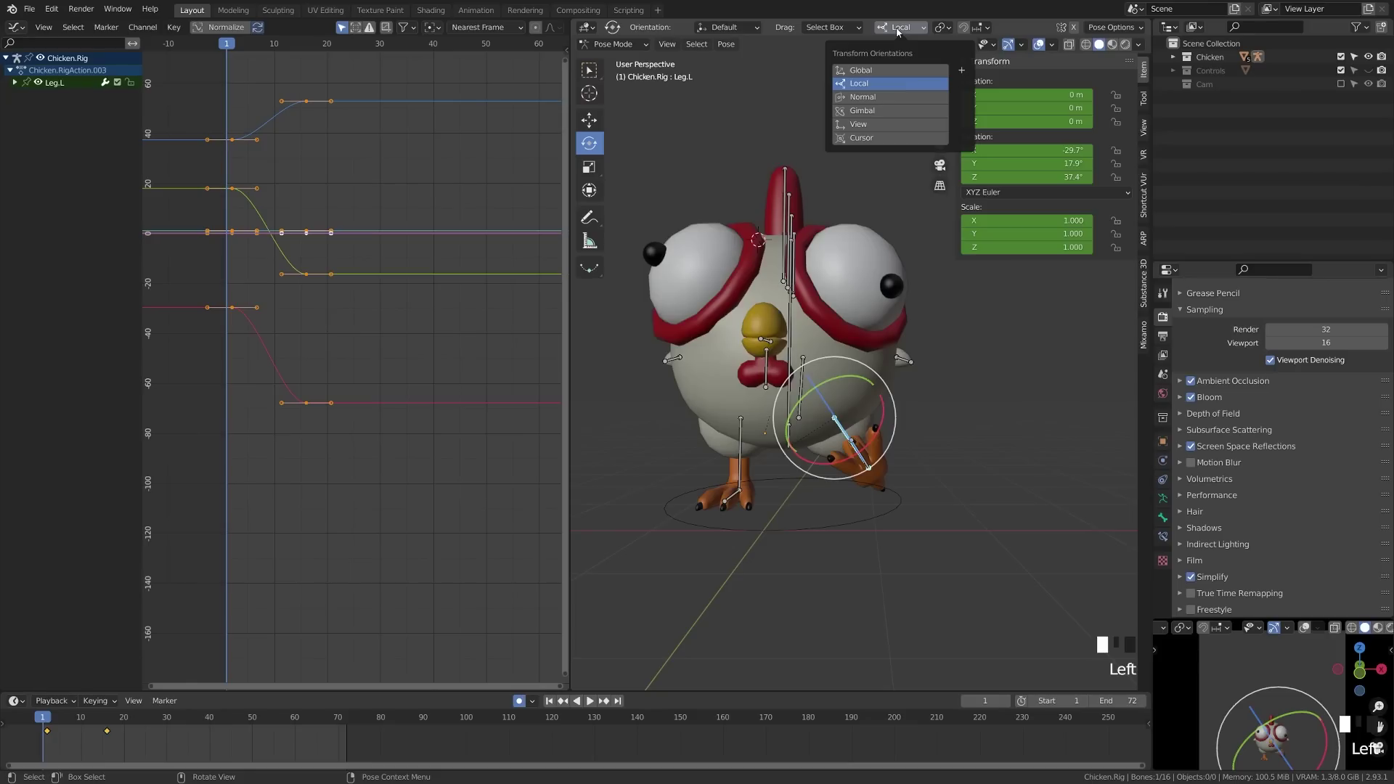
pyautogui.click(895, 81)
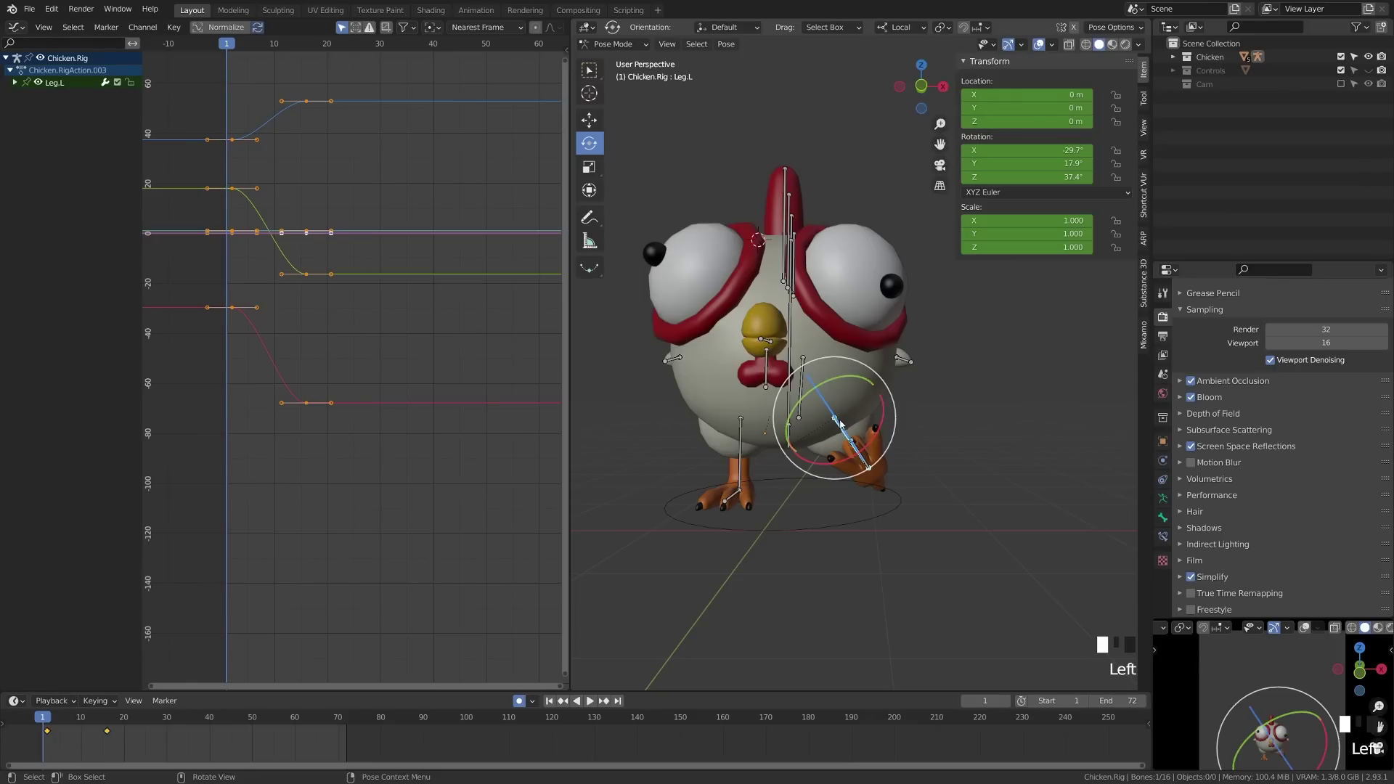
pyautogui.moveTo(854, 457); pyautogui.dragTo(810, 488, button='middle')
pyautogui.moveTo(817, 461); pyautogui.dragTo(843, 483)
pyautogui.moveTo(660, 479); pyautogui.dragTo(850, 481, button='middle')
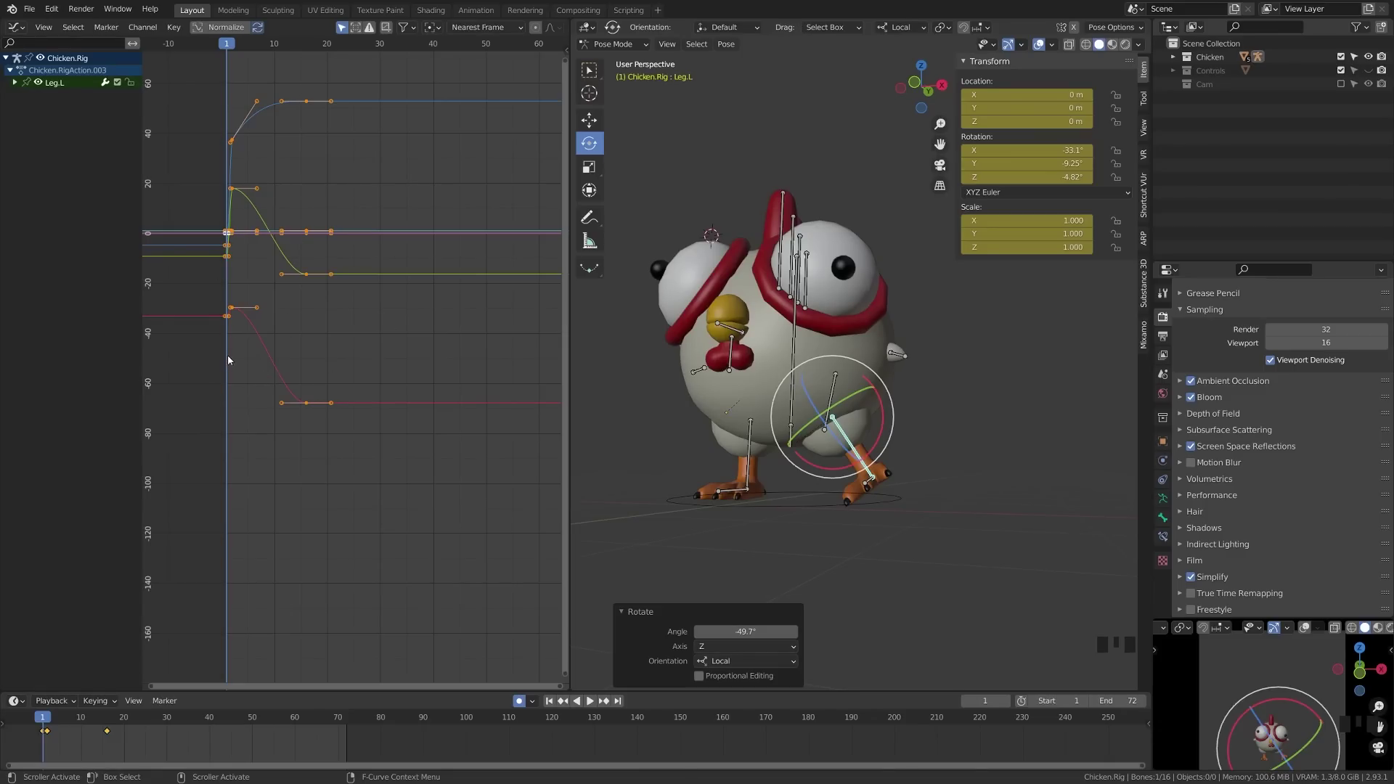
# Step: Scrub and play through the first frames to examine Leg.L's motion and its rotation curves between the keyed poses
pyautogui.moveTo(268, 67); pyautogui.dragTo(231, 134)
pyautogui.moveTo(227, 140); pyautogui.dragTo(328, 153)
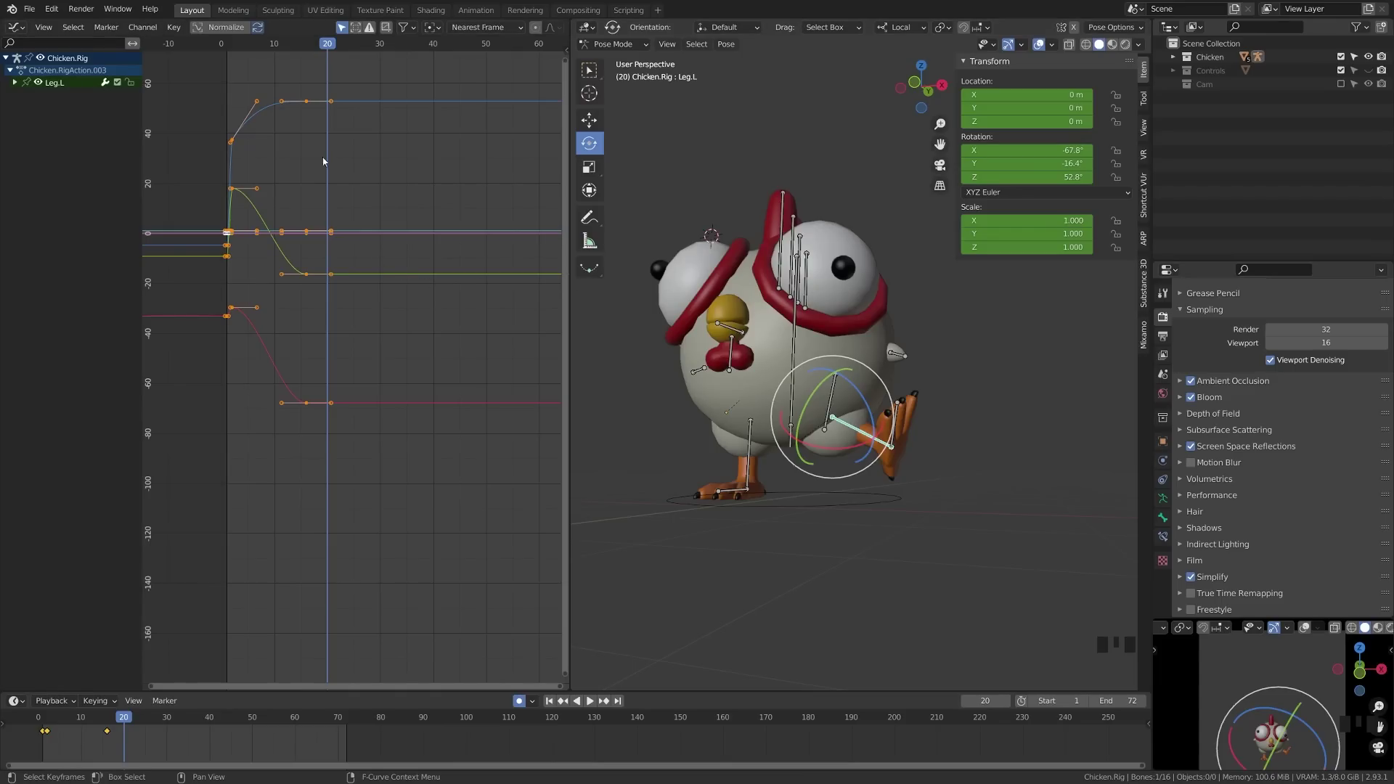
pyautogui.press('Left')
pyautogui.press('Left')
pyautogui.press('Left')
pyautogui.press('Left')
pyautogui.press('Left')
pyautogui.press('Left')
pyautogui.press('Left')
pyautogui.press('Left')
pyautogui.press('Left')
pyautogui.press('Left')
pyautogui.press('Left')
pyautogui.press('Left')
pyautogui.press('Left')
pyautogui.press('Left')
pyautogui.press('Left')
pyautogui.press('Left')
pyautogui.press('Left')
pyautogui.press('Left')
pyautogui.press('Left')
pyautogui.press('space')
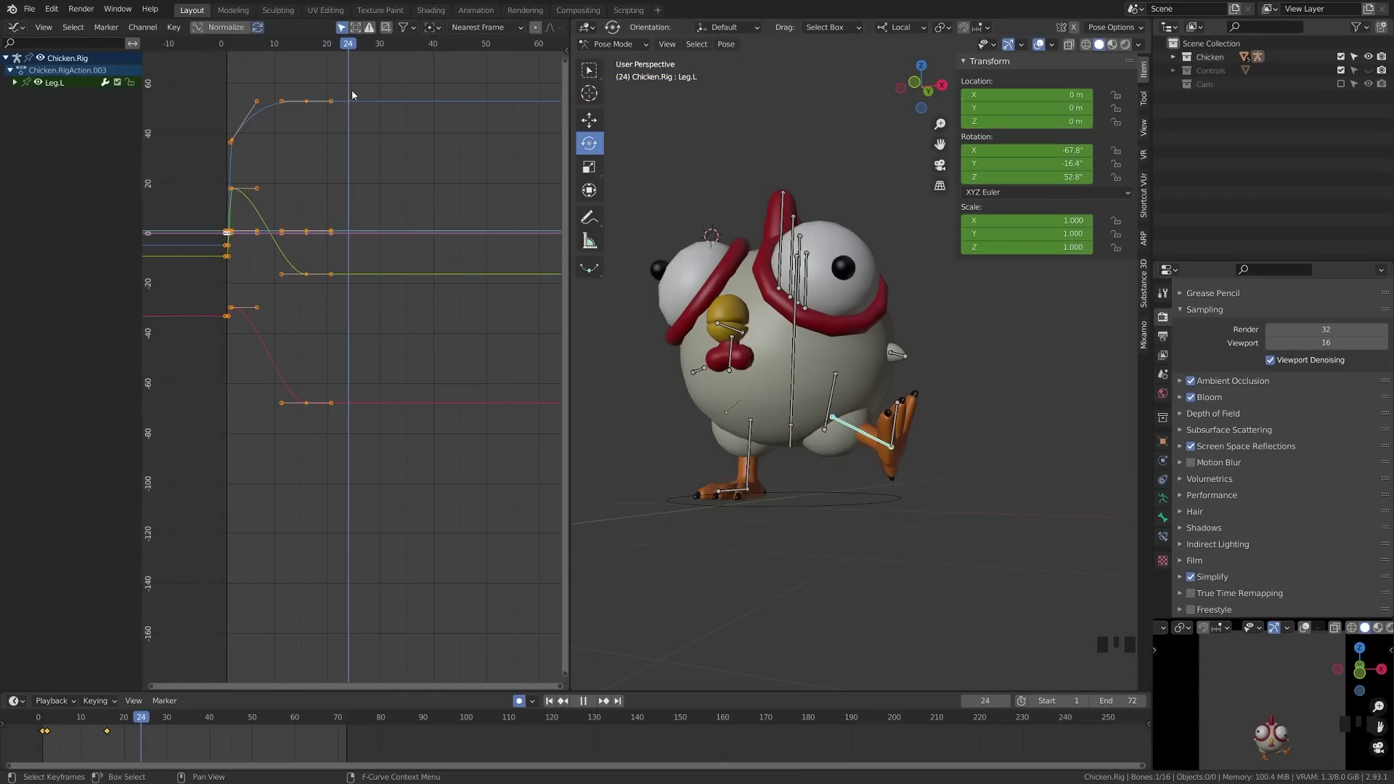
pyautogui.press('space')
pyautogui.press('Left')
pyautogui.press('Left')
pyautogui.press('Left')
pyautogui.press('Left')
pyautogui.press('Left')
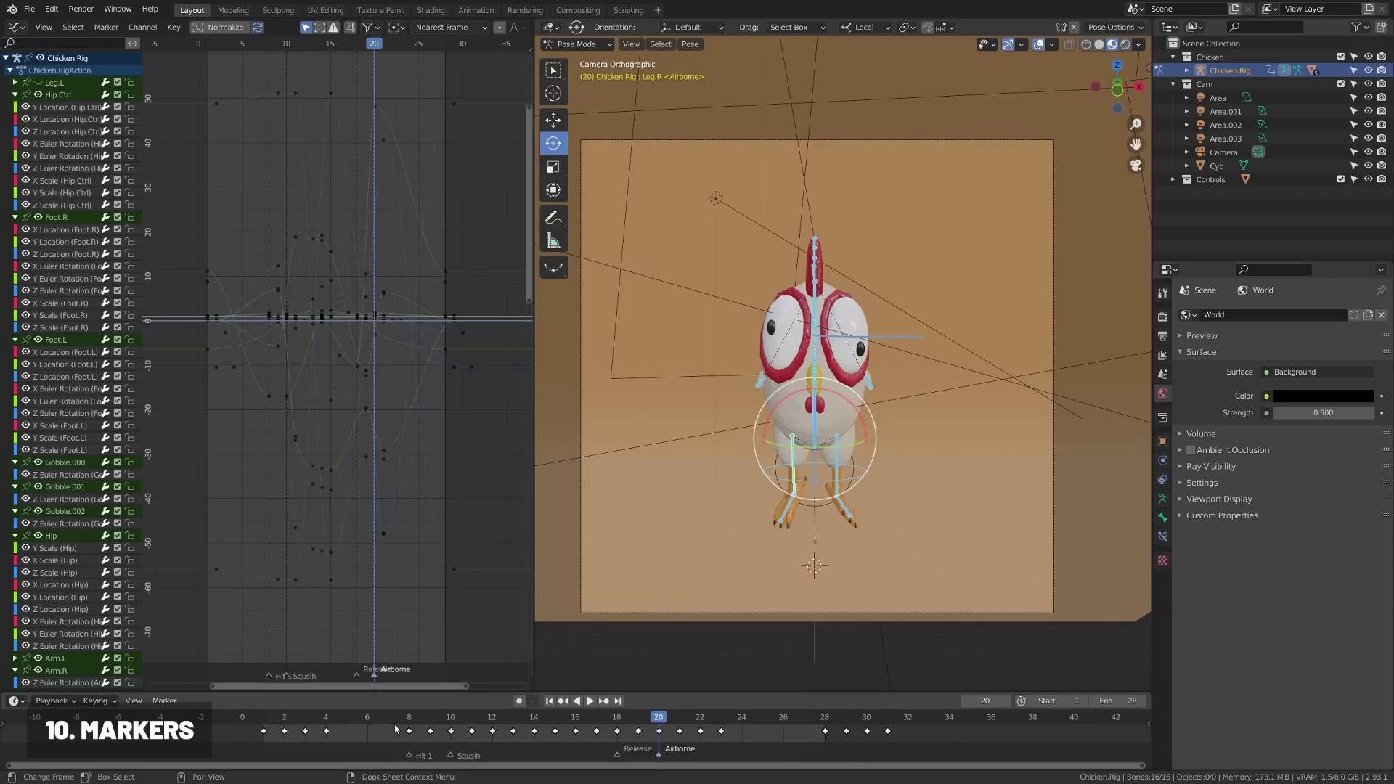
# Step: Play the bouncing chicken animation from its first frame to examine how the timeline markers label the action
pyautogui.press('Right')
pyautogui.press('Right')
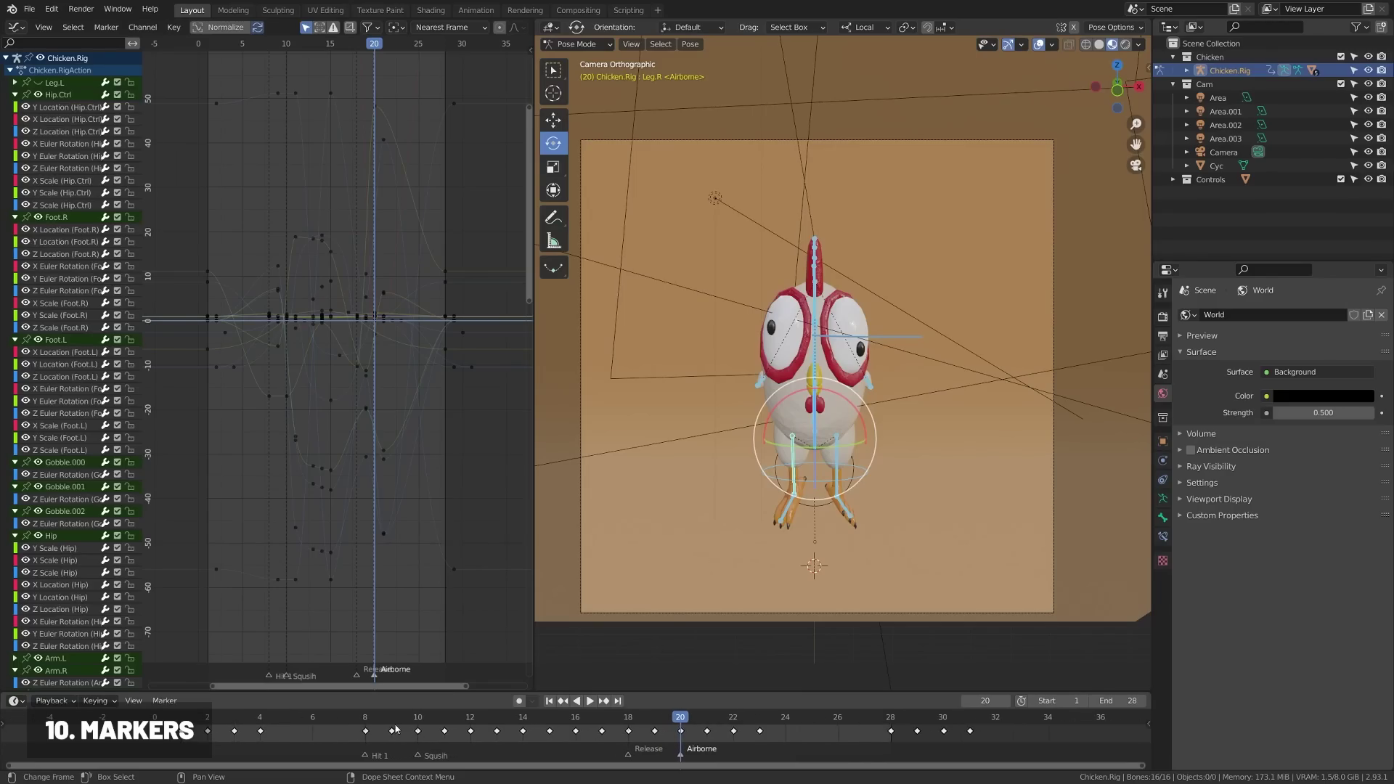
pyautogui.scroll(-2, 392, 735)
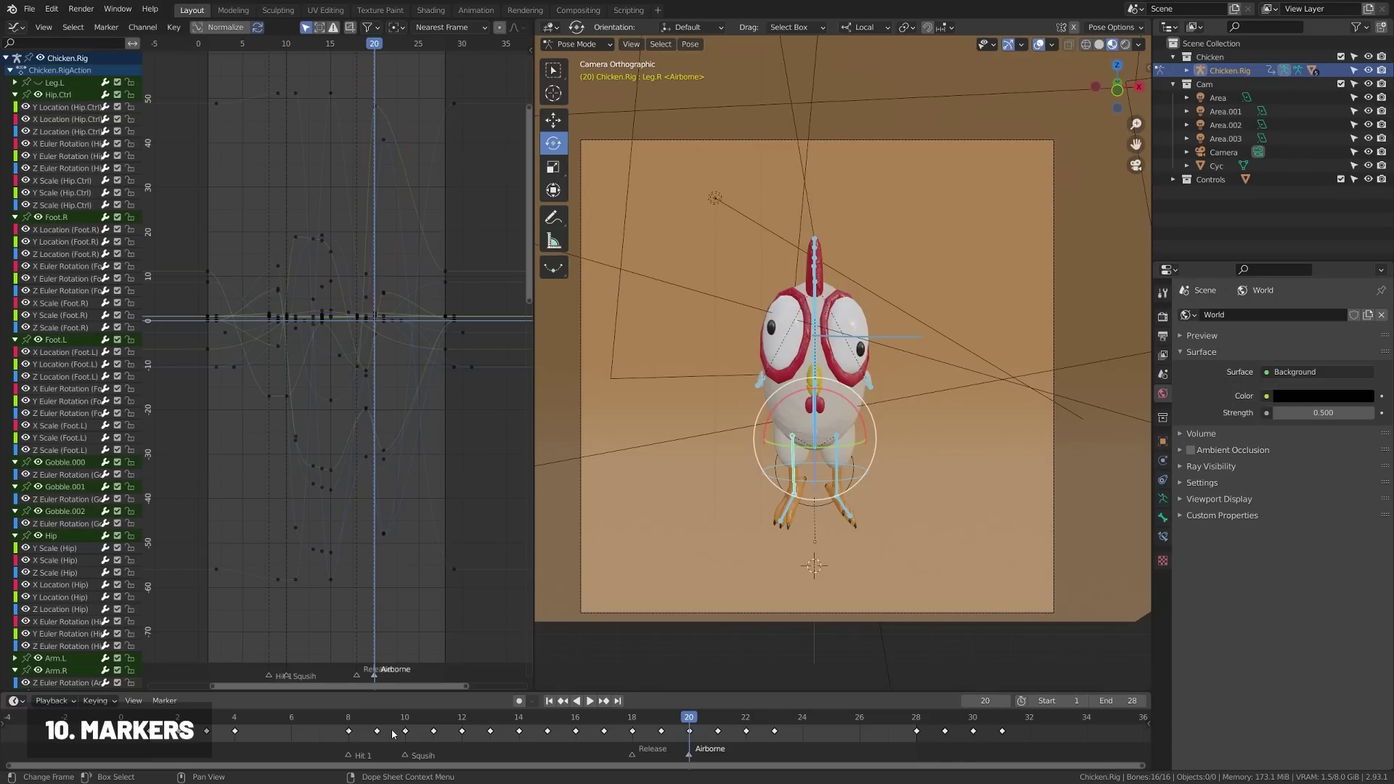
pyautogui.hotkey('shift', 'Left')
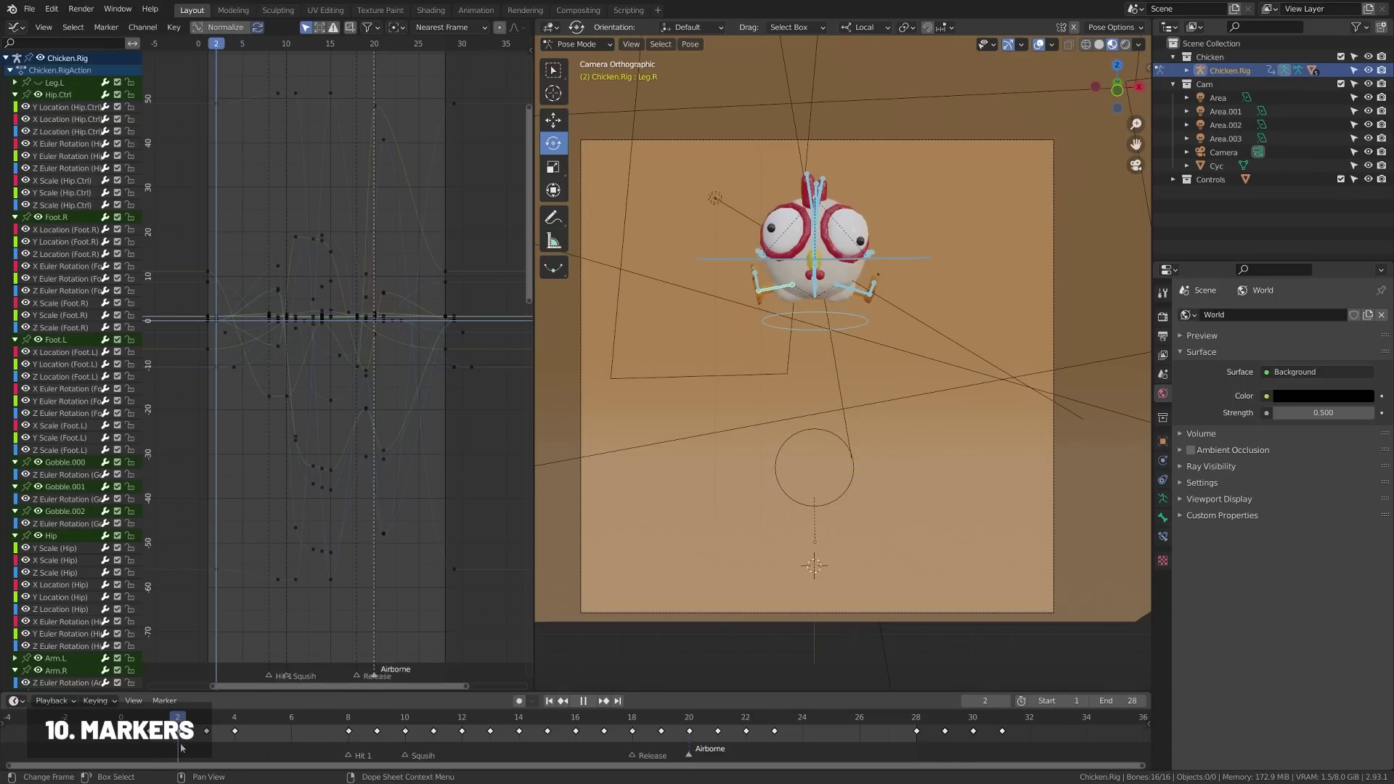
pyautogui.press('space')
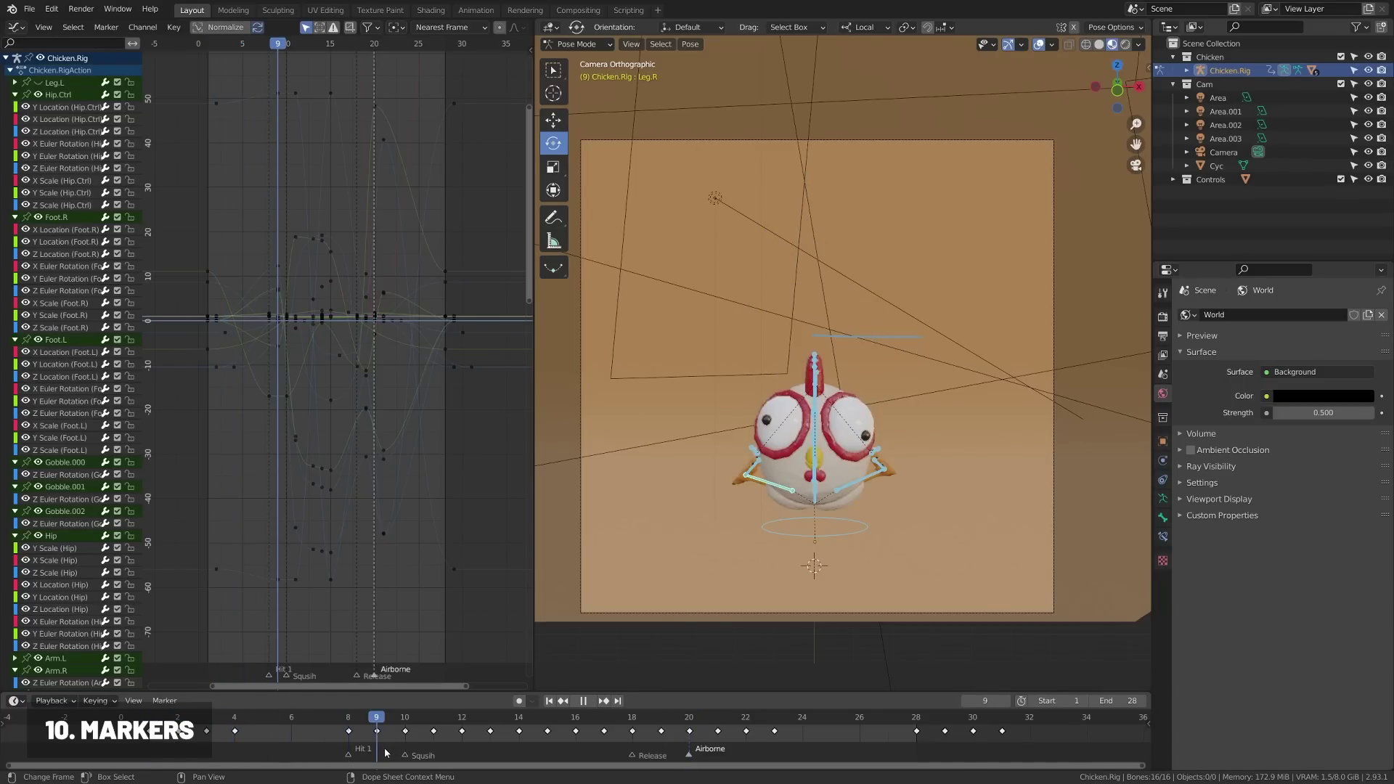
pyautogui.press('Escape')
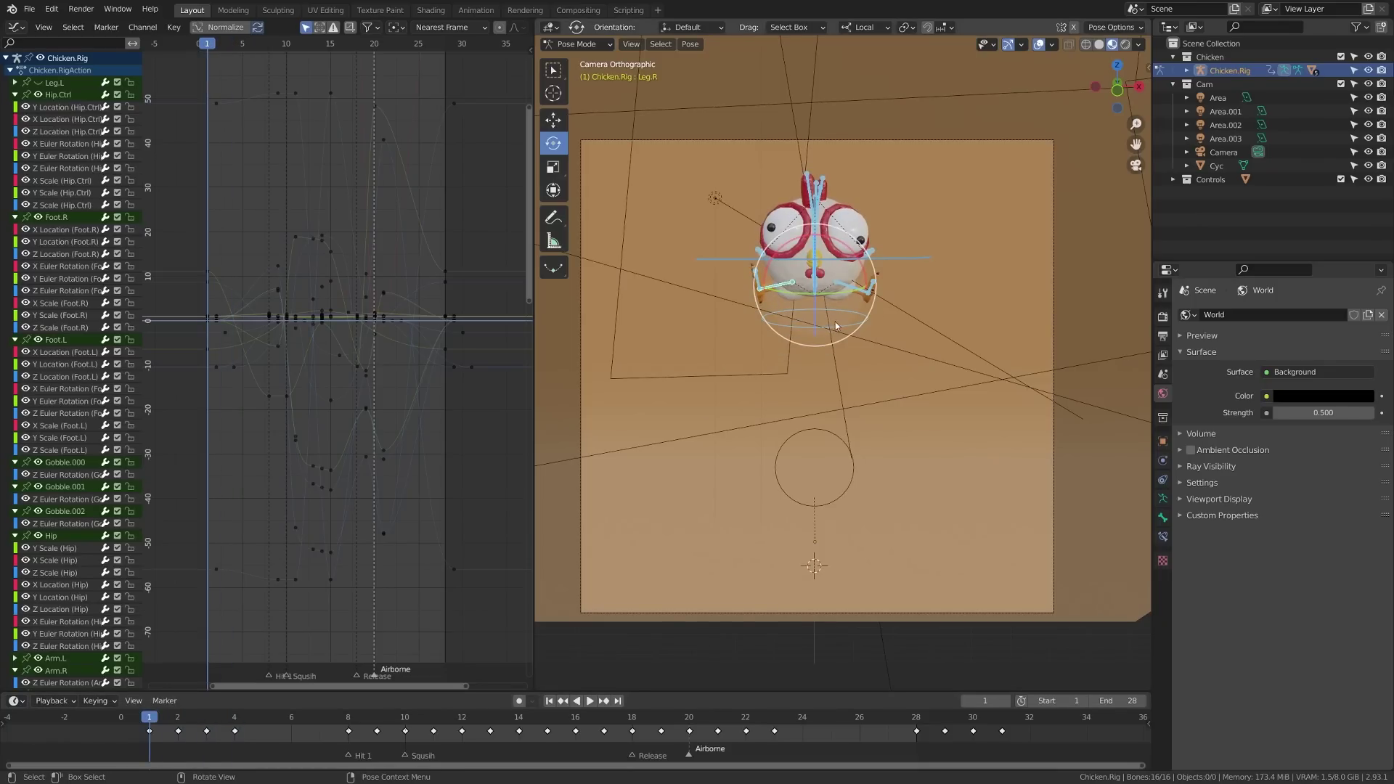
# Step: Play and scrub through the animation to compare the chicken's poses at the Hit 1, Squish, Release and Airborne markers
pyautogui.press('space')
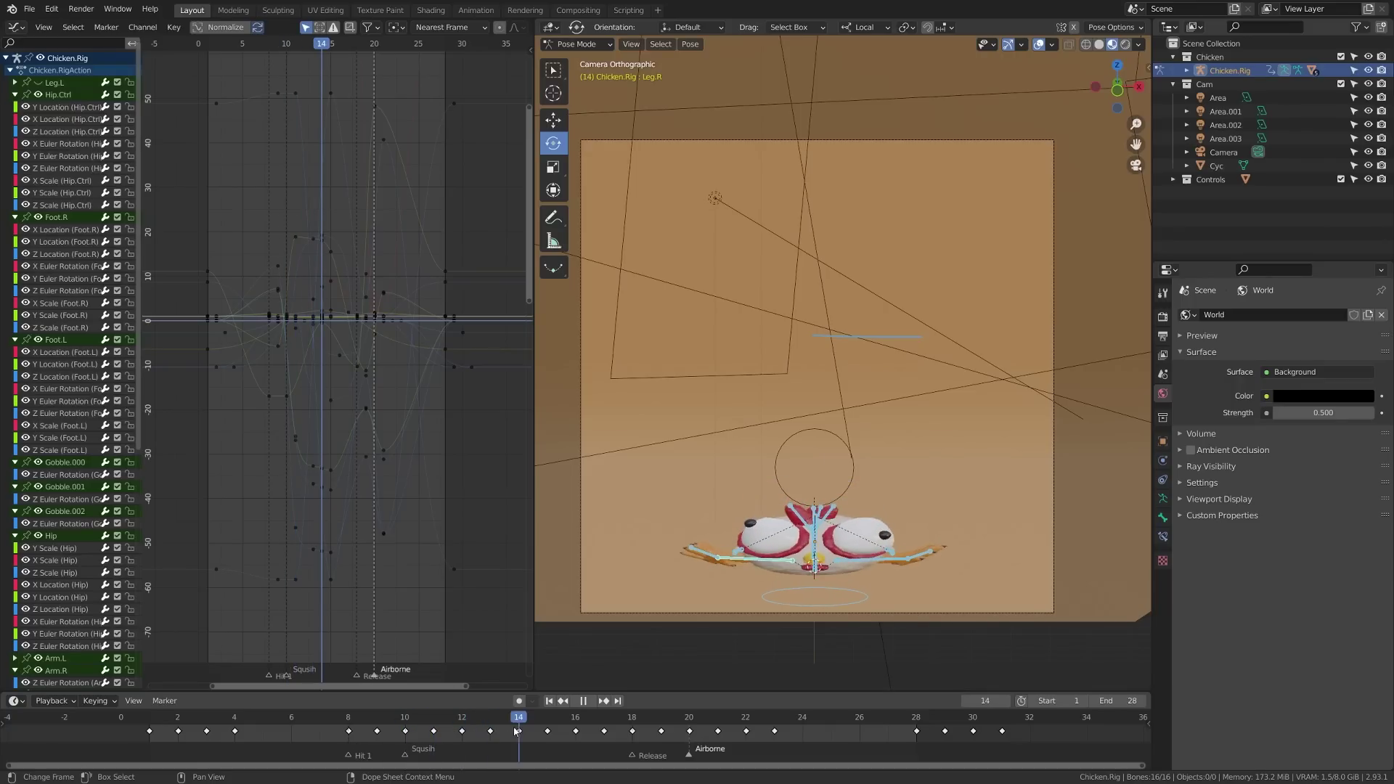
pyautogui.moveTo(543, 731); pyautogui.dragTo(434, 731)
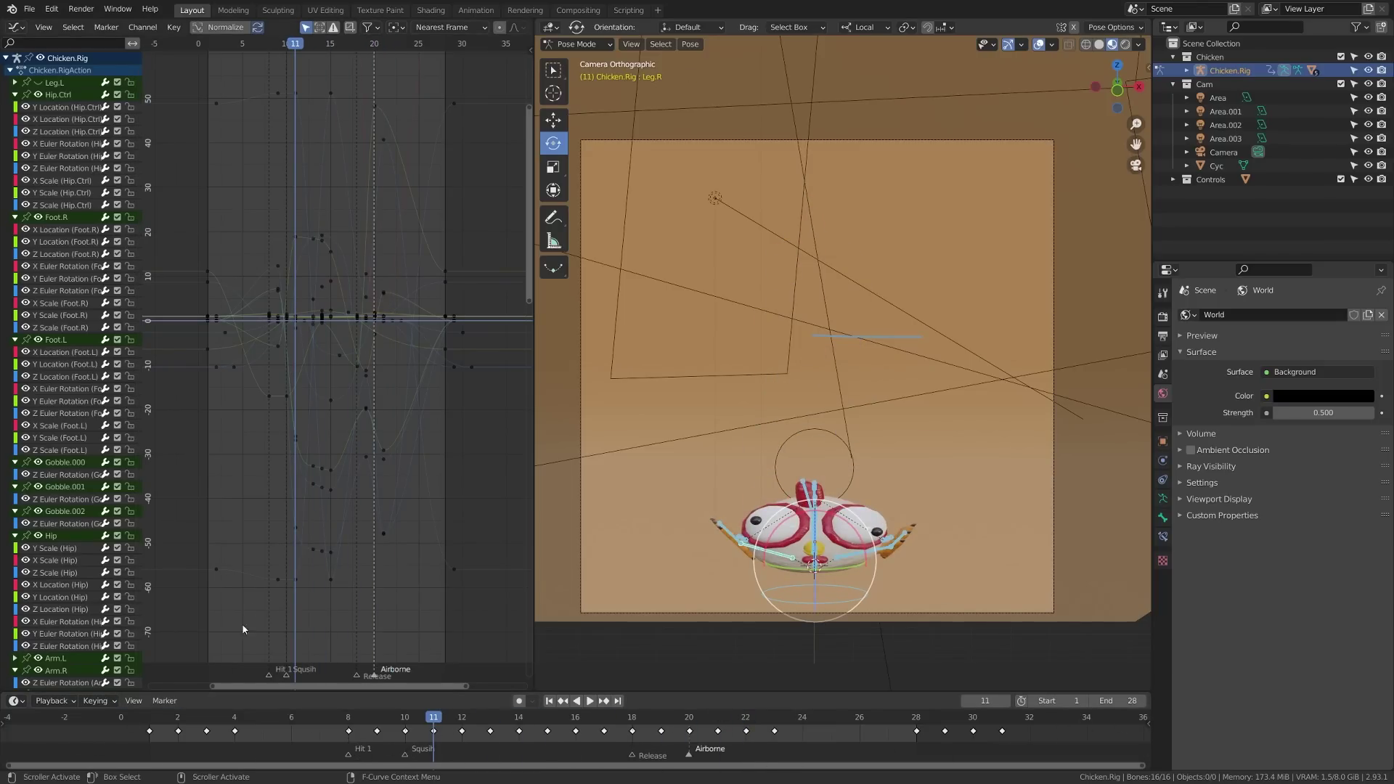
pyautogui.click(151, 721)
pyautogui.press('space')
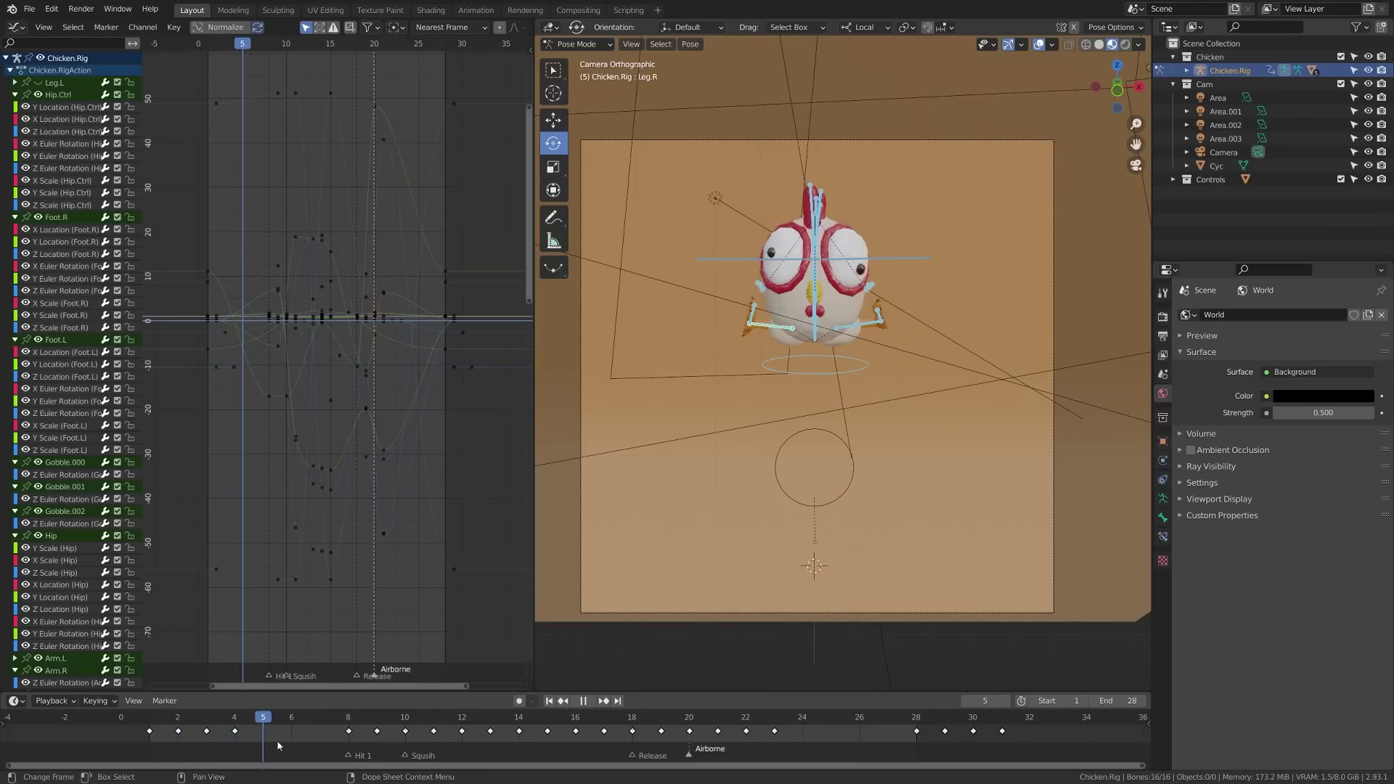
pyautogui.press('space')
pyautogui.press('space')
pyautogui.moveTo(358, 727); pyautogui.dragTo(748, 762)
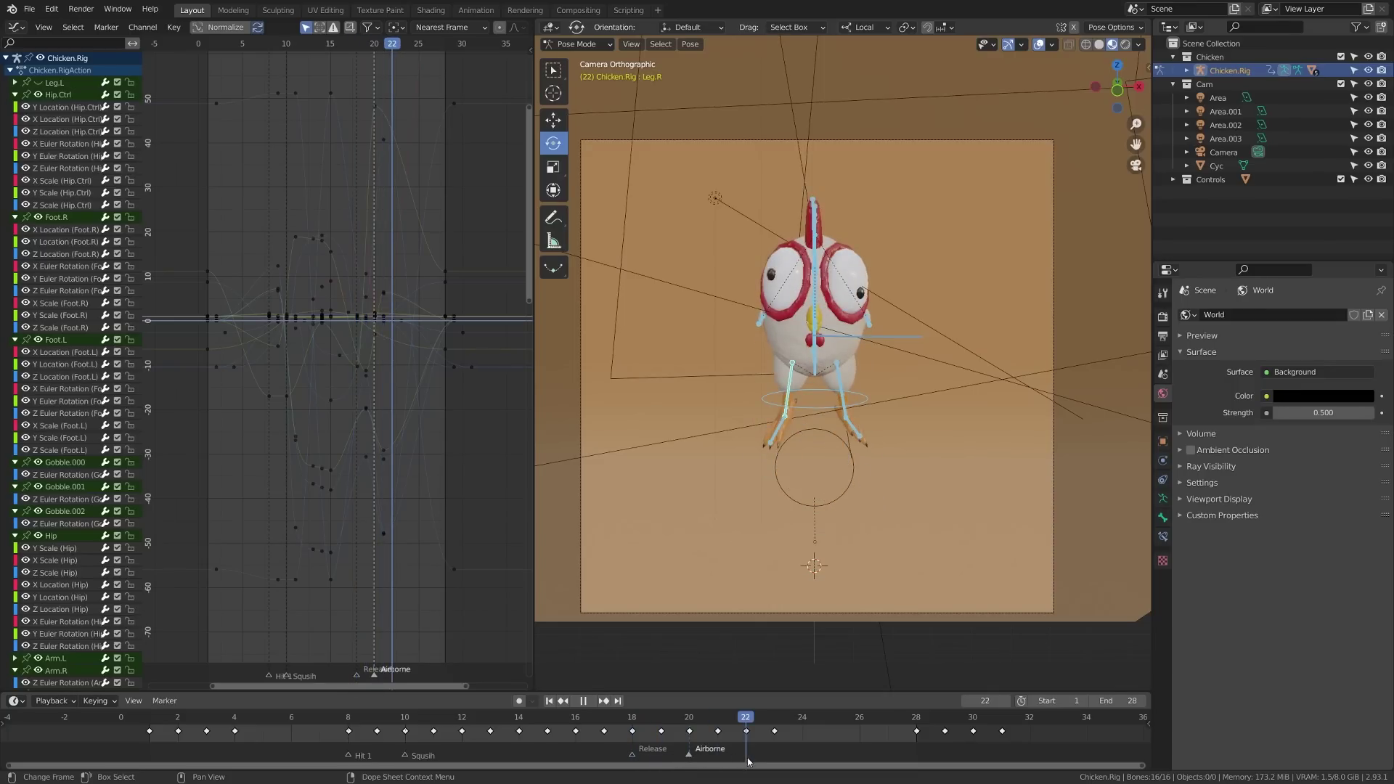
pyautogui.press('space')
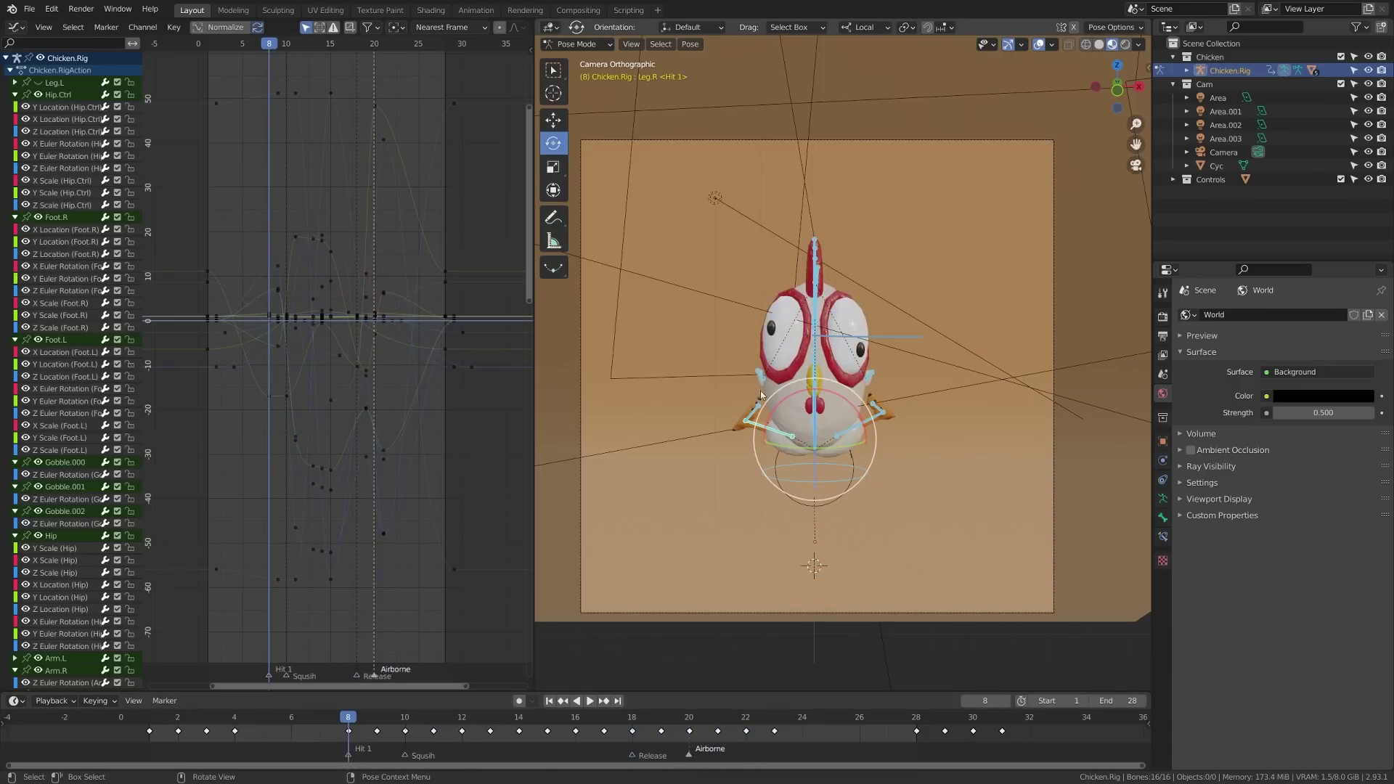
# Step: Select Leg.R, Hip.Ctrl and Gobble.000 in turn to compare each bone's keyframes with the markers
pyautogui.click(775, 432)
pyautogui.press('space')
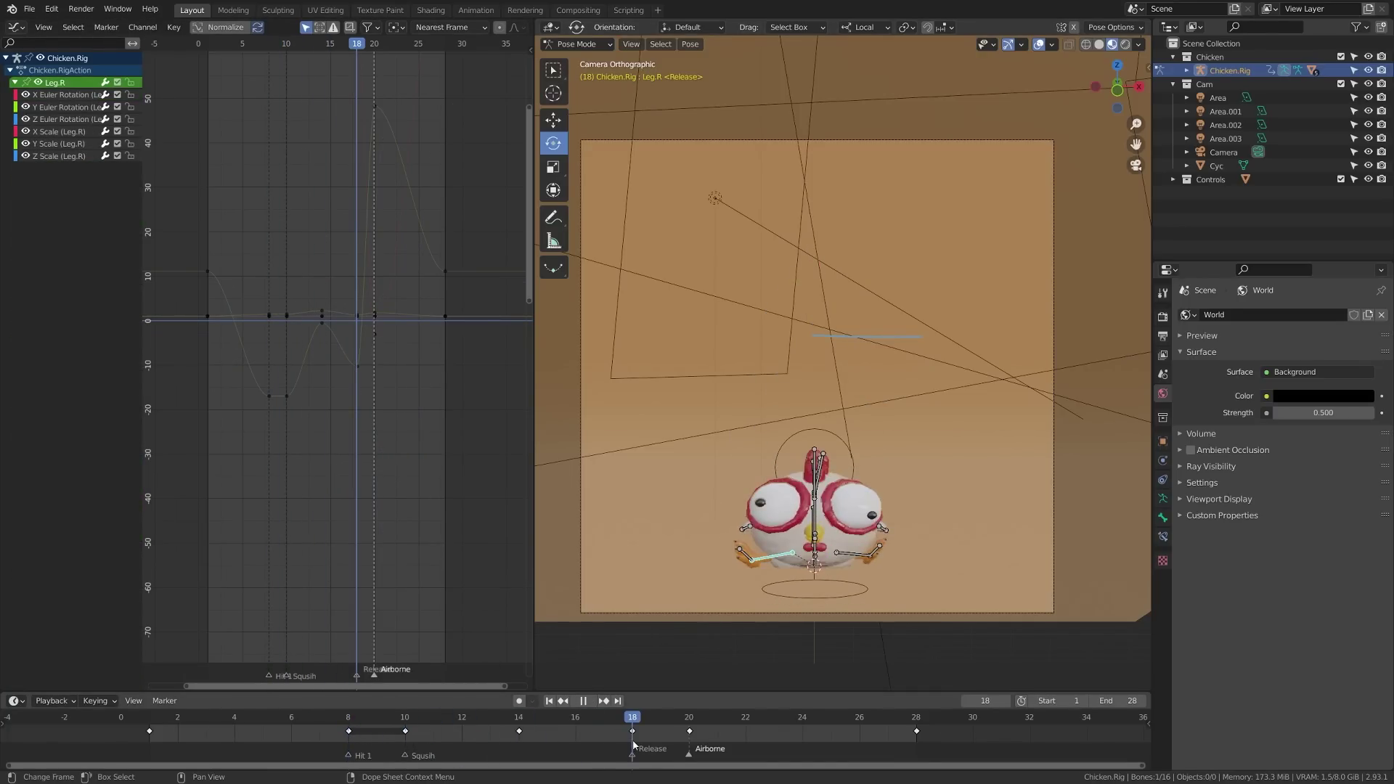
pyautogui.press('space')
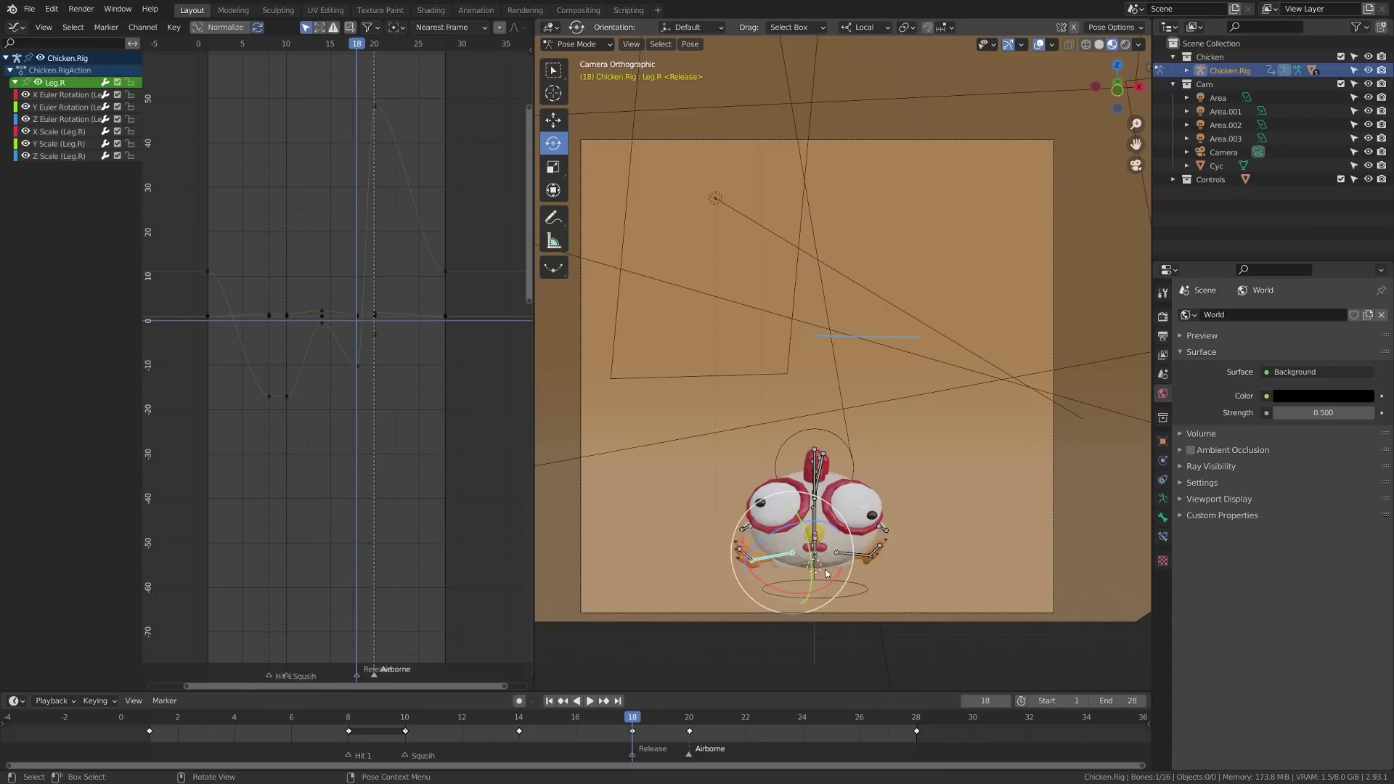
pyautogui.click(872, 592)
pyautogui.moveTo(356, 716)
pyautogui.mouseDown()
pyautogui.moveTo(388, 733)
pyautogui.moveTo(687, 738)
pyautogui.moveTo(348, 762)
pyautogui.mouseUp()
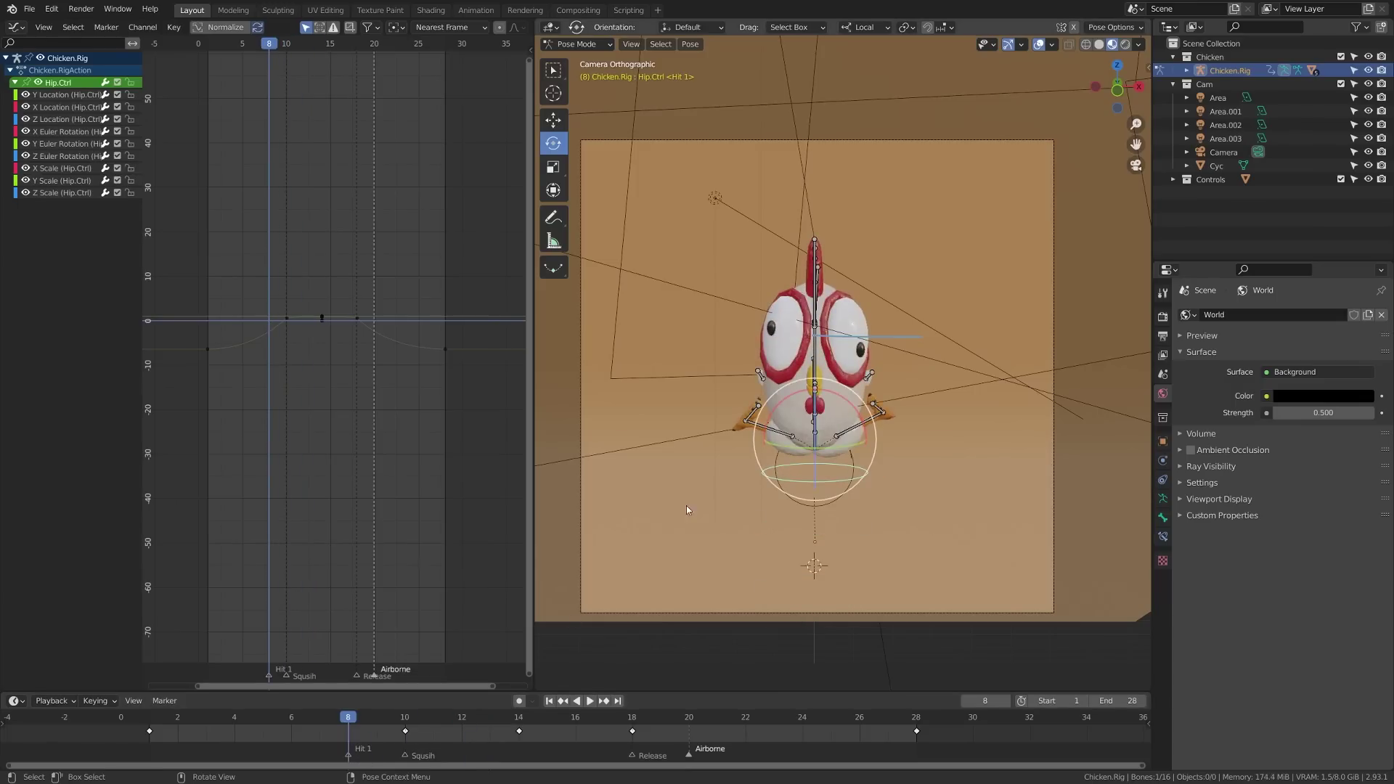
pyautogui.click(817, 267)
# Step: Add a timeline marker at frame 3 and rename it Top Air
pyautogui.moveTo(212, 720)
pyautogui.mouseDown()
pyautogui.moveTo(181, 726)
pyautogui.moveTo(199, 730)
pyautogui.mouseUp()
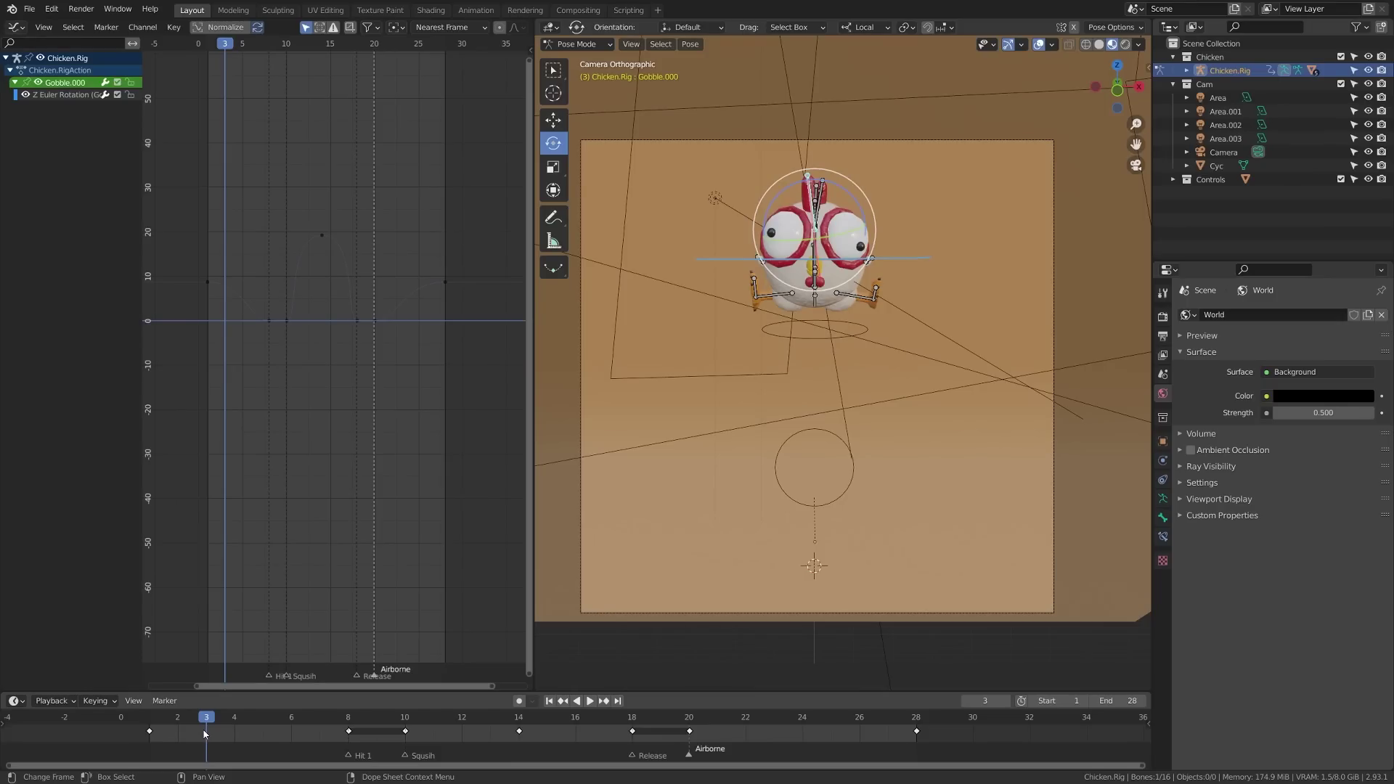
pyautogui.press('m')
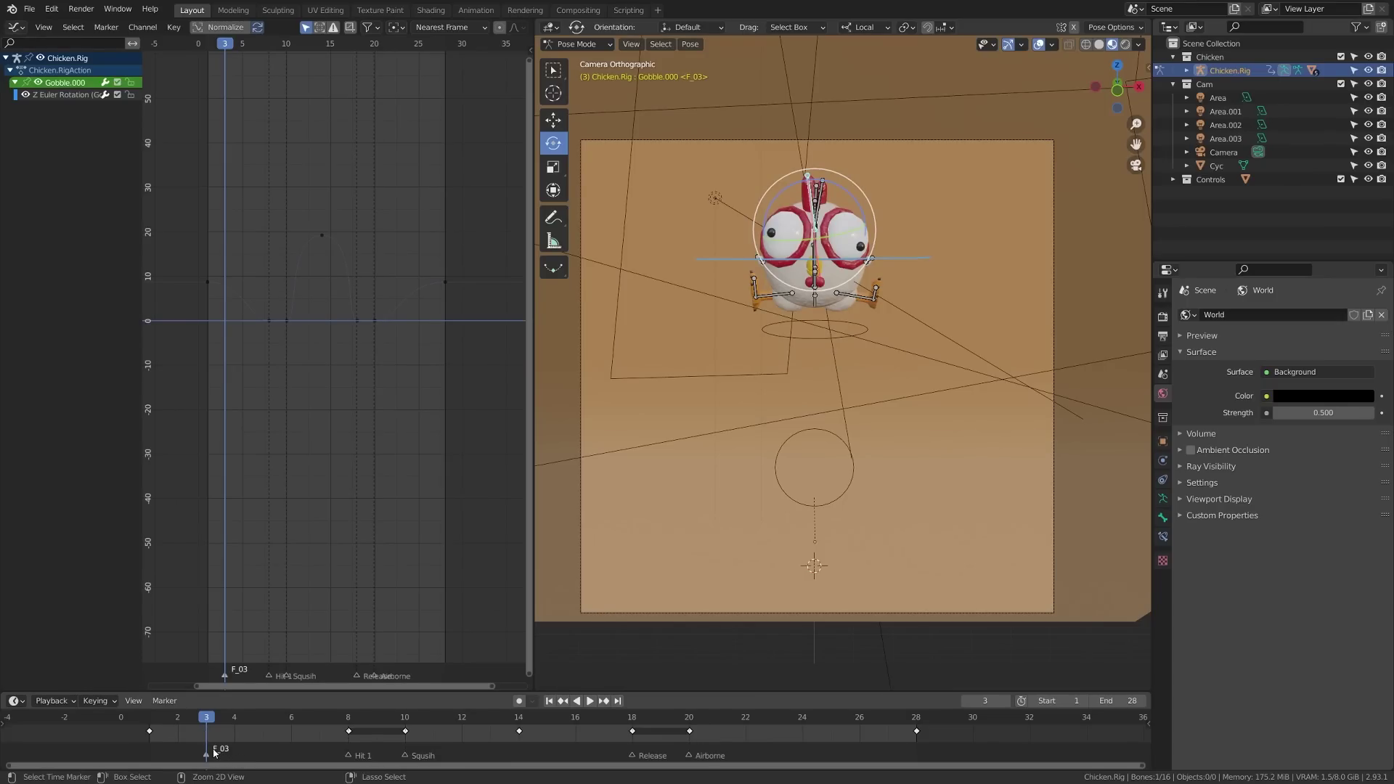
pyautogui.press('F2')
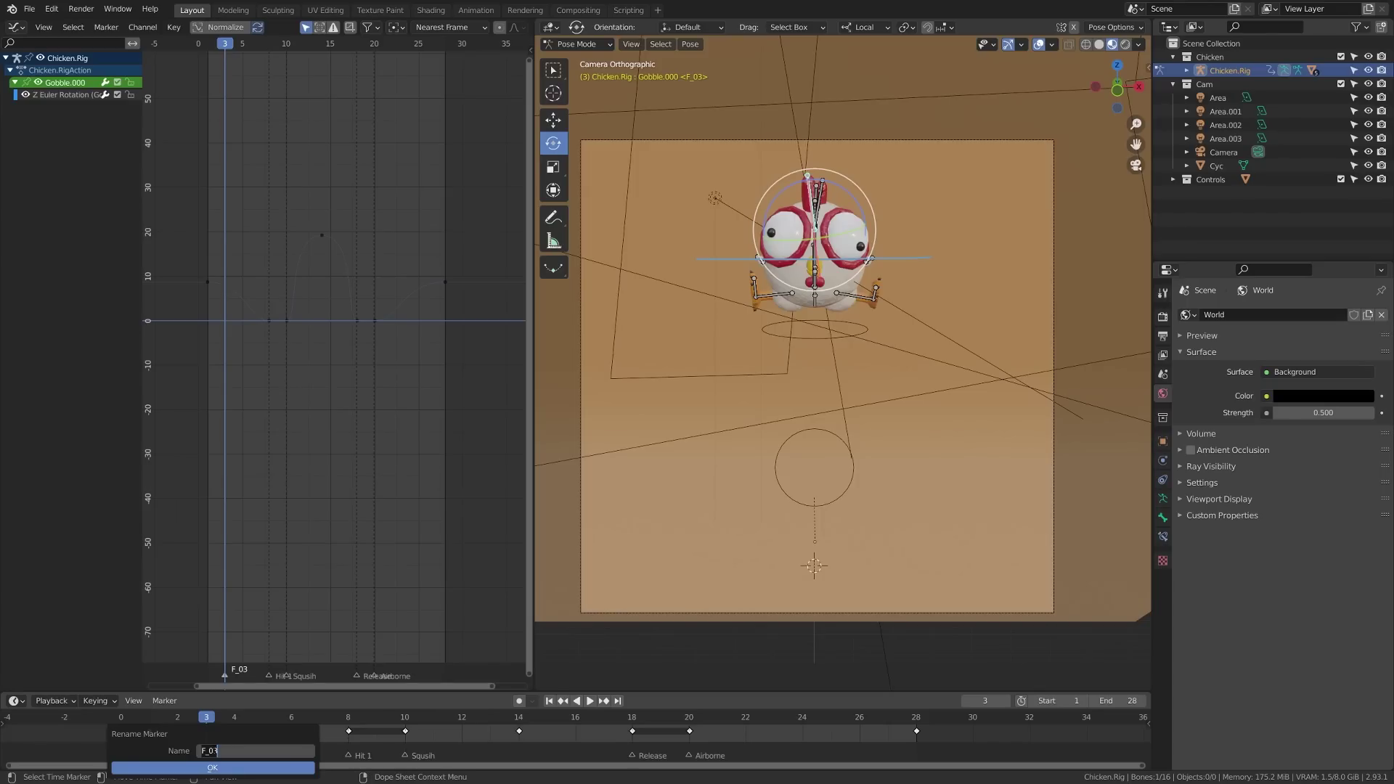
pyautogui.write('T')
pyautogui.click(224, 768)
# Step: Move the Top Air marker to frame 1 and bring the playhead to that frame
pyautogui.moveTo(207, 756); pyautogui.dragTo(150, 757)
pyautogui.click(153, 719)
pyautogui.press('space')
pyautogui.press('space')
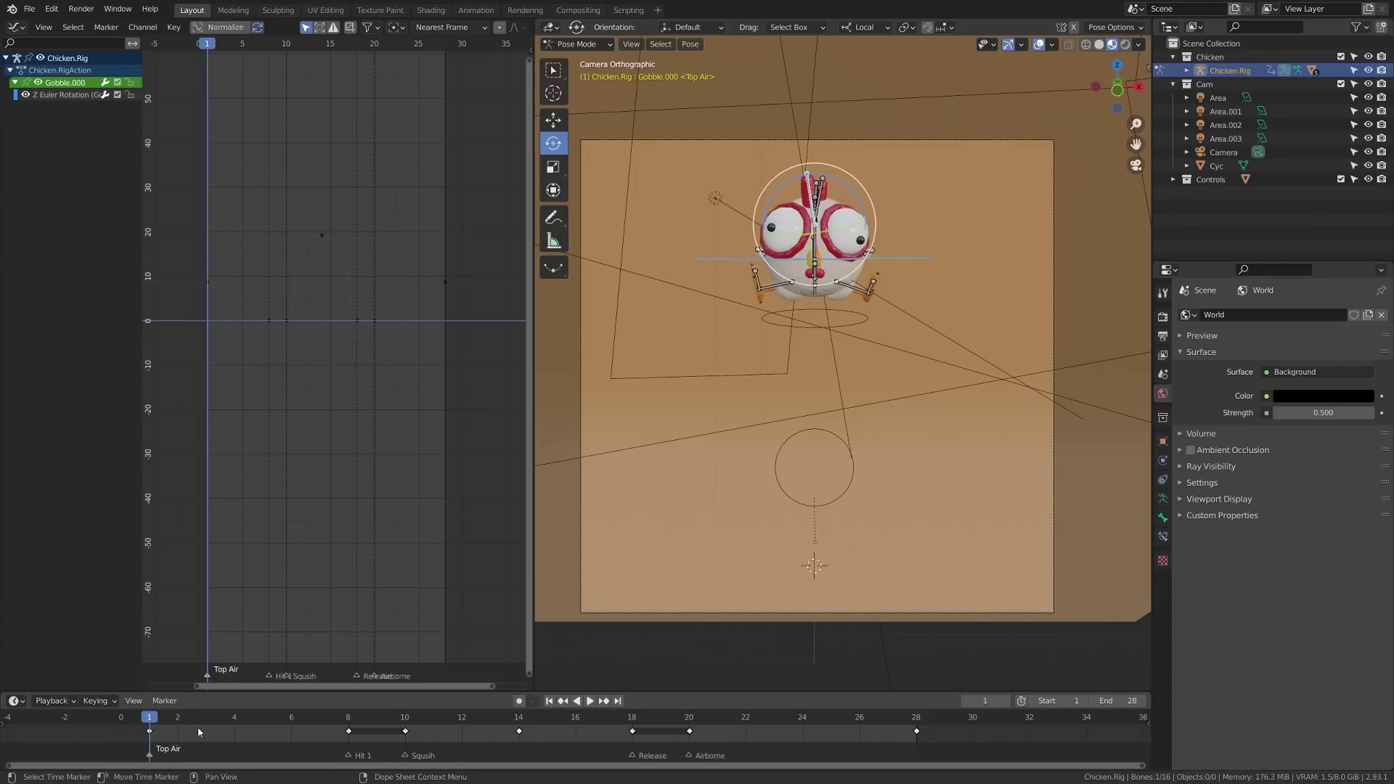
# Step: Play and scrub the marked animation between Top Air and Airborne to review the pose at each marker
pyautogui.press('space')
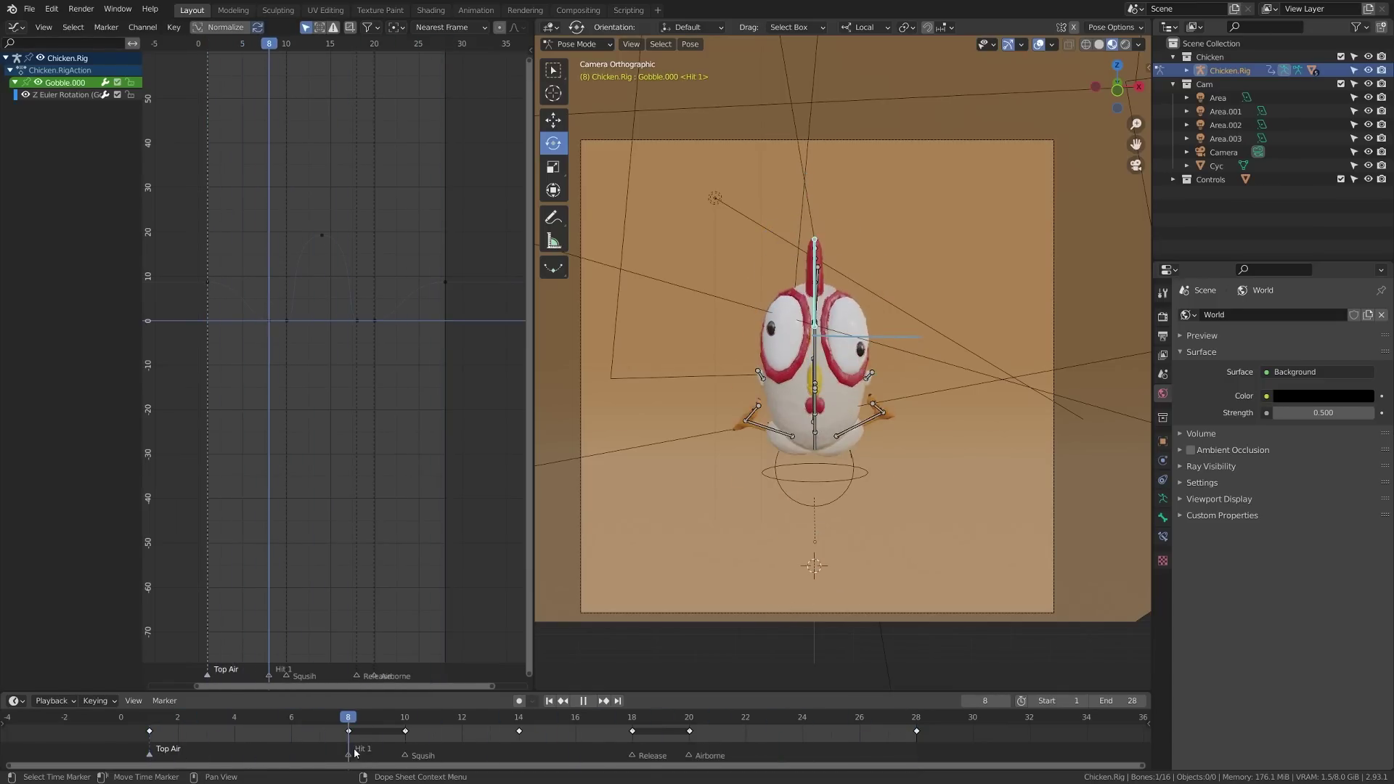
pyautogui.press('space')
pyautogui.press('space')
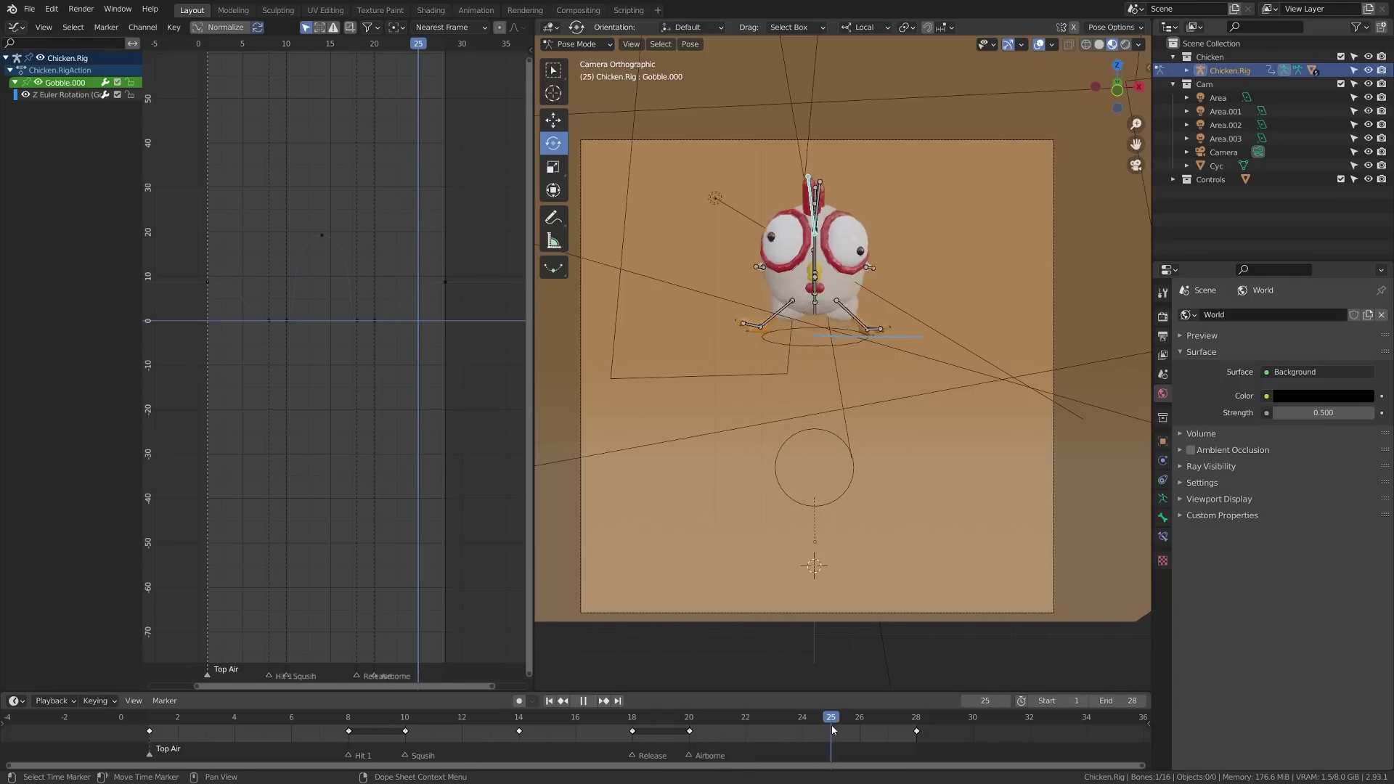
pyautogui.moveTo(407, 726); pyautogui.dragTo(158, 728)
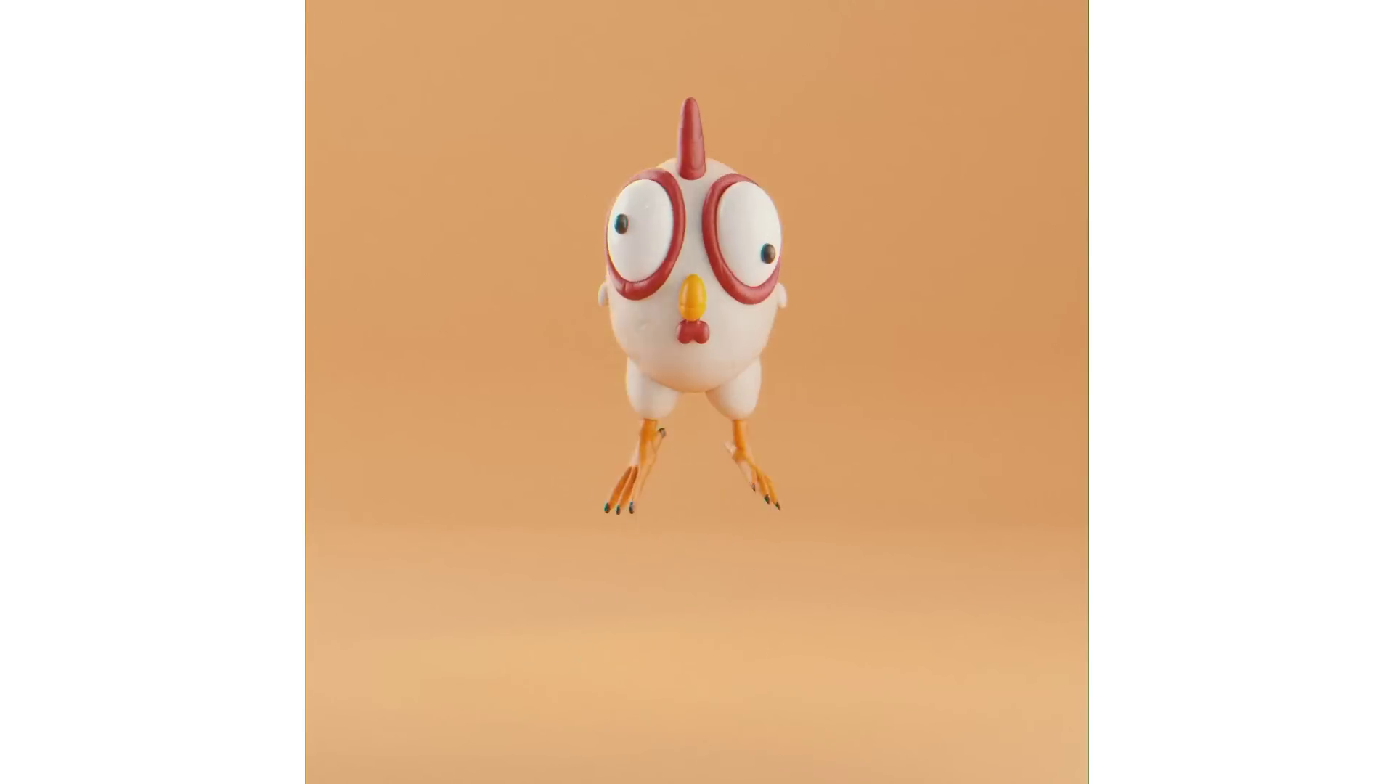